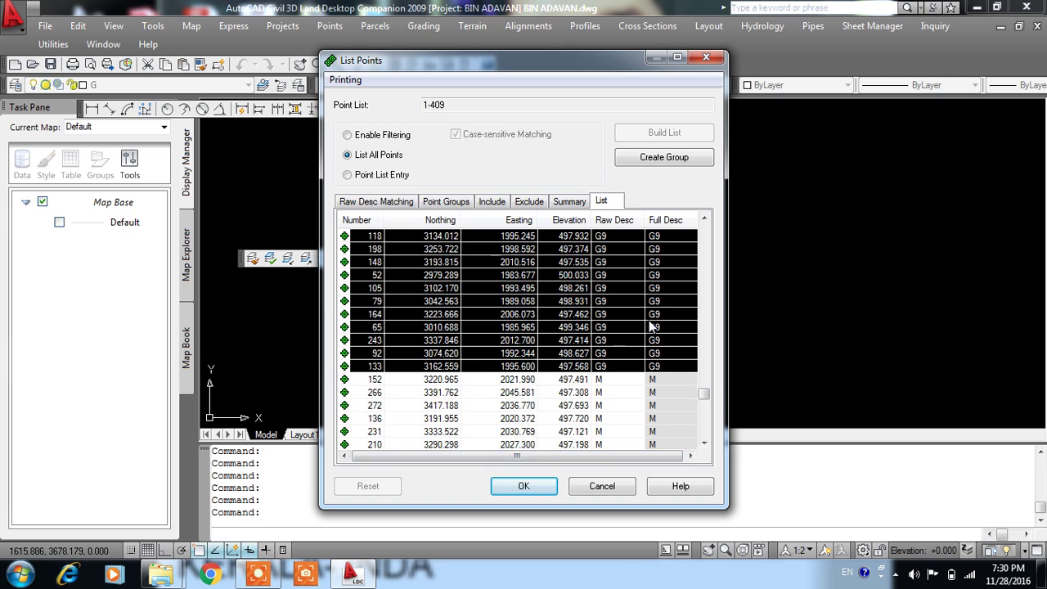
{"action": "scroll", "coordinate": [653, 331], "scroll_direction": "up", "scroll_amount": 2}
{"action": "scroll", "coordinate": [654, 327], "scroll_direction": "up", "scroll_amount": 2}
Step: Remove the selected G8 and G9 points and their description key symbols from the drawing
{"action": "scroll", "coordinate": [652, 326], "scroll_direction": "down", "scroll_amount": 3}
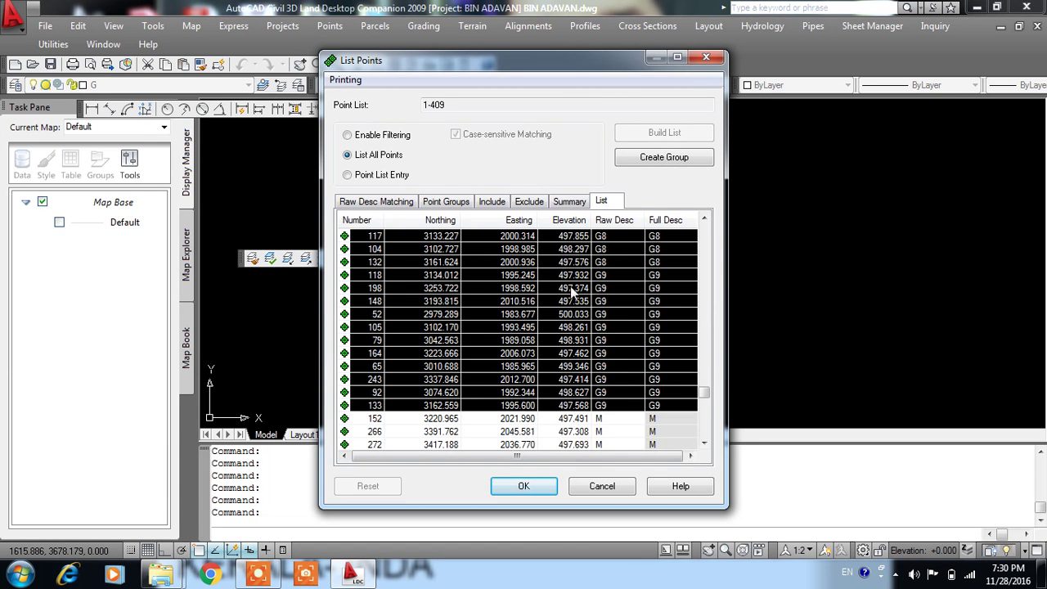
{"action": "right_click", "coordinate": [572, 292]}
{"action": "left_click", "coordinate": [596, 312]}
{"action": "left_click", "coordinate": [487, 318]}
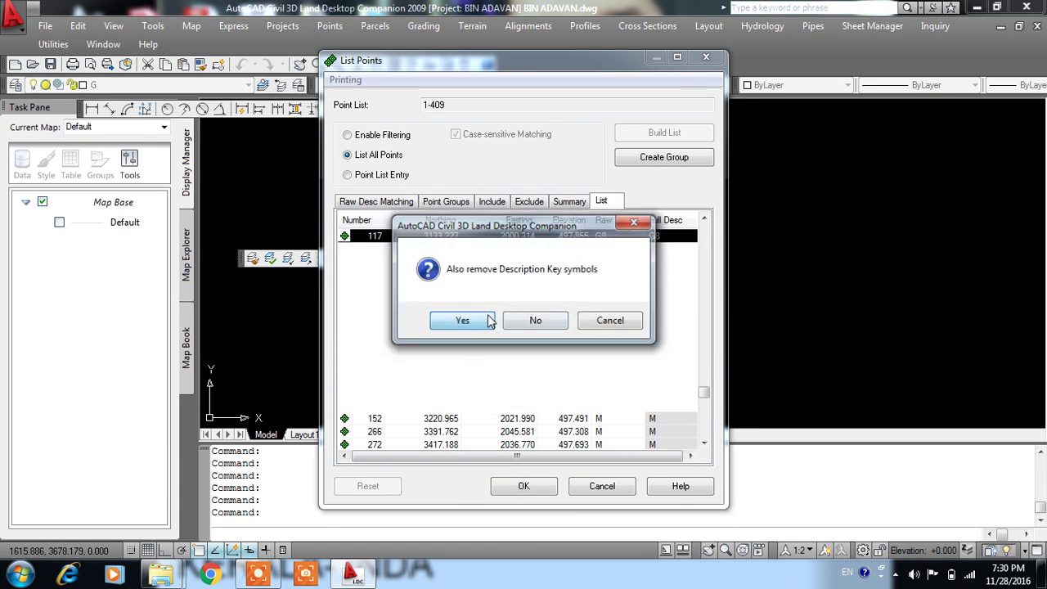
Step: Insert the G8 and G9 points back into the drawing and close the point list
{"action": "right_click", "coordinate": [520, 270]}
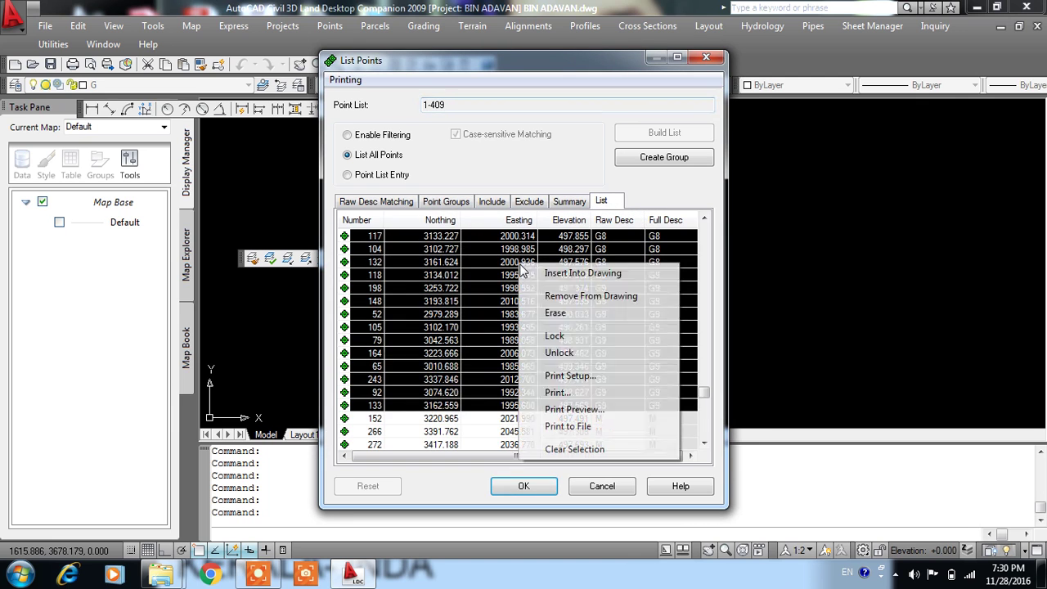
{"action": "left_click", "coordinate": [584, 273]}
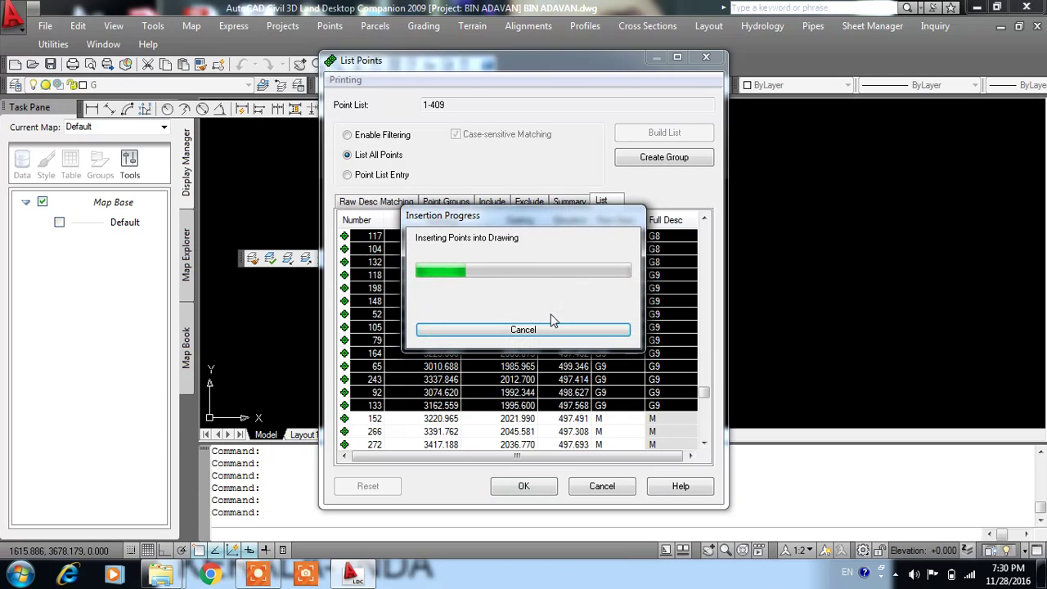
{"action": "left_click", "coordinate": [524, 486]}
{"action": "scroll", "coordinate": [556, 286], "scroll_direction": "up", "scroll_amount": 3}
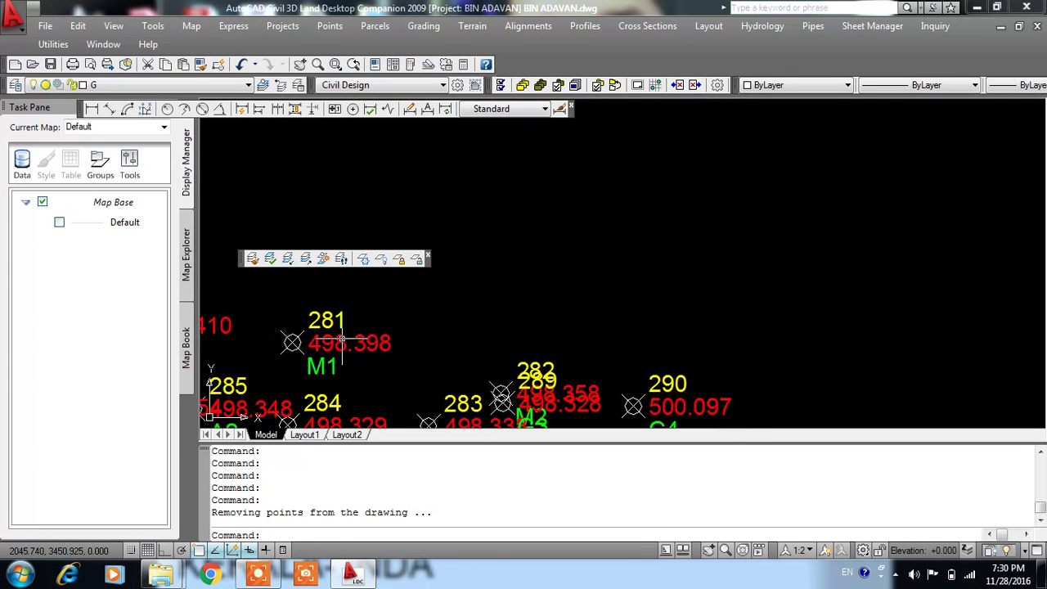
{"action": "scroll", "coordinate": [608, 259], "scroll_direction": "down", "scroll_amount": 1}
{"action": "scroll", "coordinate": [402, 326], "scroll_direction": "up", "scroll_amount": 4}
{"action": "left_click", "coordinate": [387, 276]}
{"action": "left_click", "coordinate": [387, 285]}
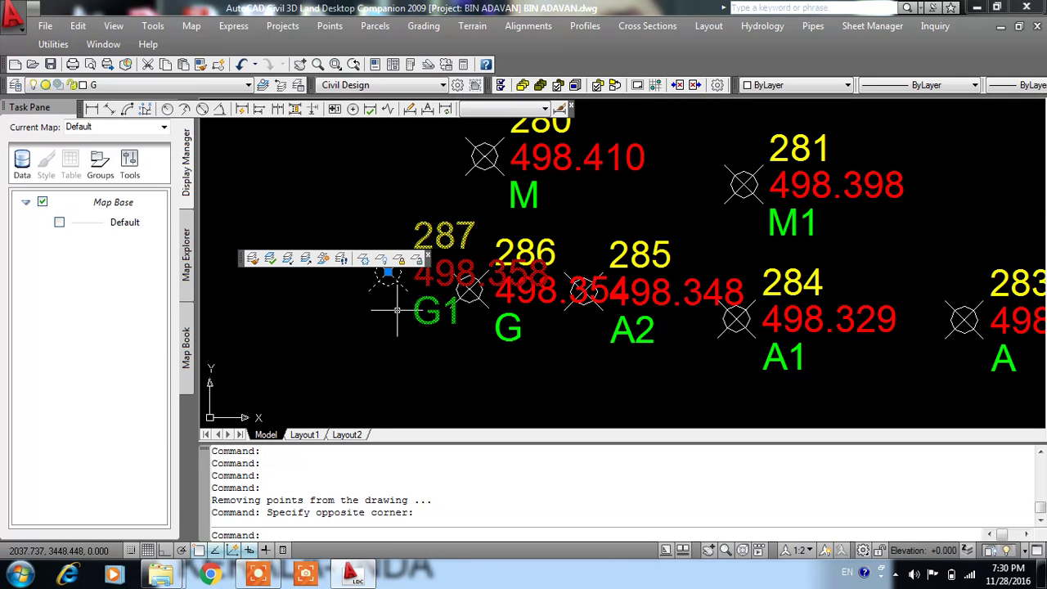
{"action": "scroll", "coordinate": [397, 314], "scroll_direction": "down", "scroll_amount": 4}
{"action": "scroll", "coordinate": [449, 337], "scroll_direction": "up", "scroll_amount": 3}
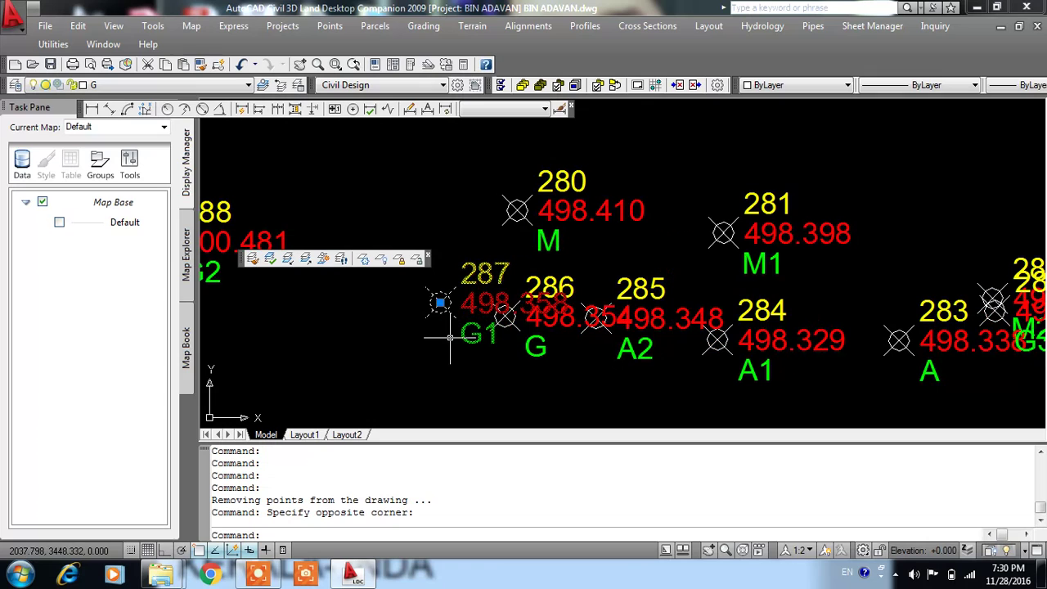
{"action": "key", "text": "Escape"}
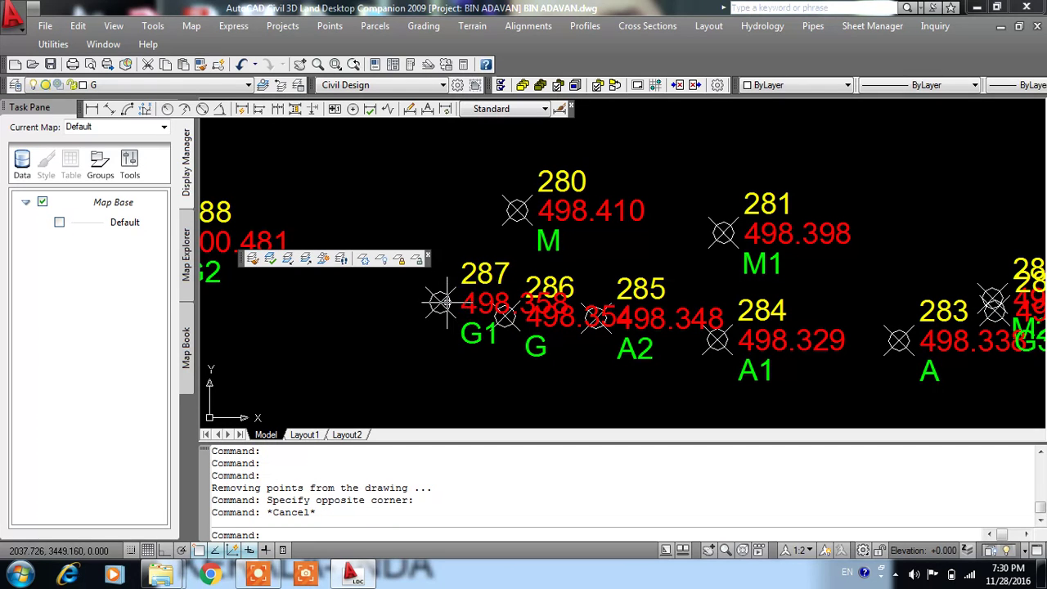
{"action": "key", "text": "Escape"}
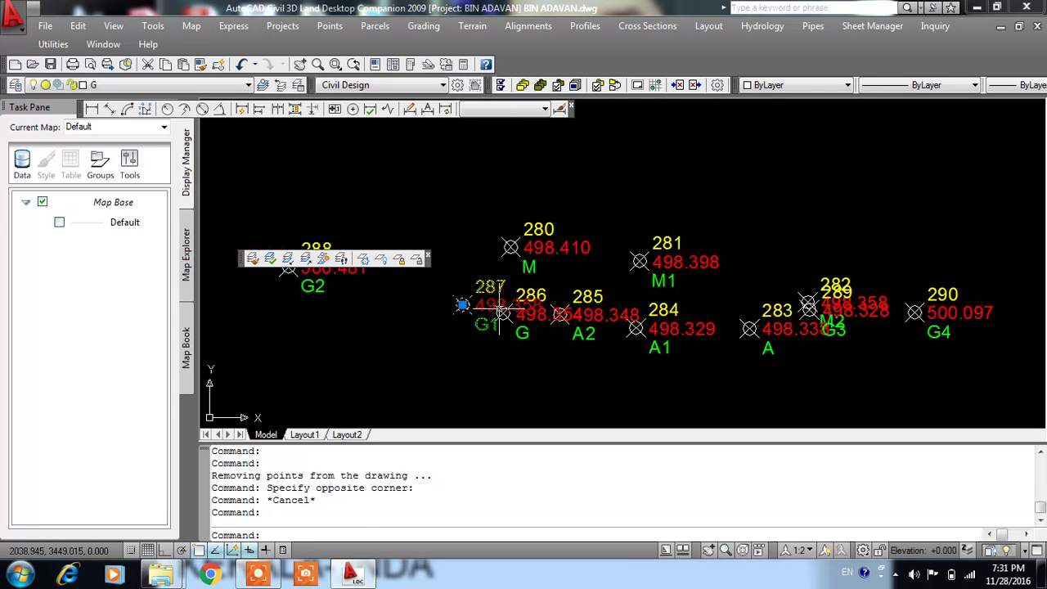
{"action": "scroll", "coordinate": [500, 309], "scroll_direction": "down", "scroll_amount": 2}
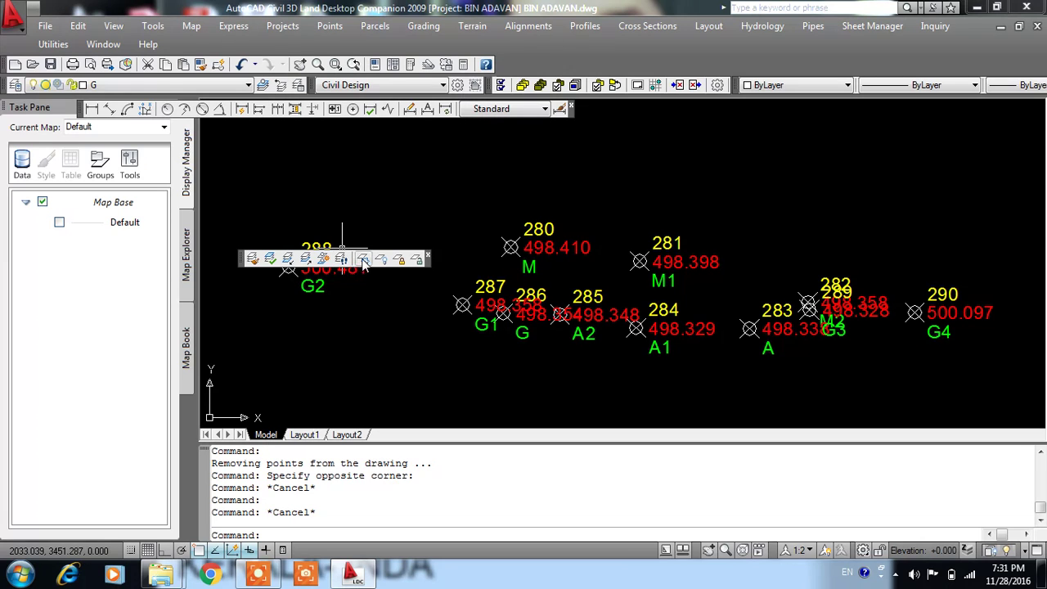
{"action": "left_click", "coordinate": [363, 260]}
{"action": "left_click", "coordinate": [462, 305]}
{"action": "left_click", "coordinate": [462, 305]}
Step: Turn off layer G to hide its points 286–290, accepting the warning
{"action": "key", "text": "Escape"}
{"action": "left_click", "coordinate": [460, 305]}
{"action": "left_click", "coordinate": [110, 90]}
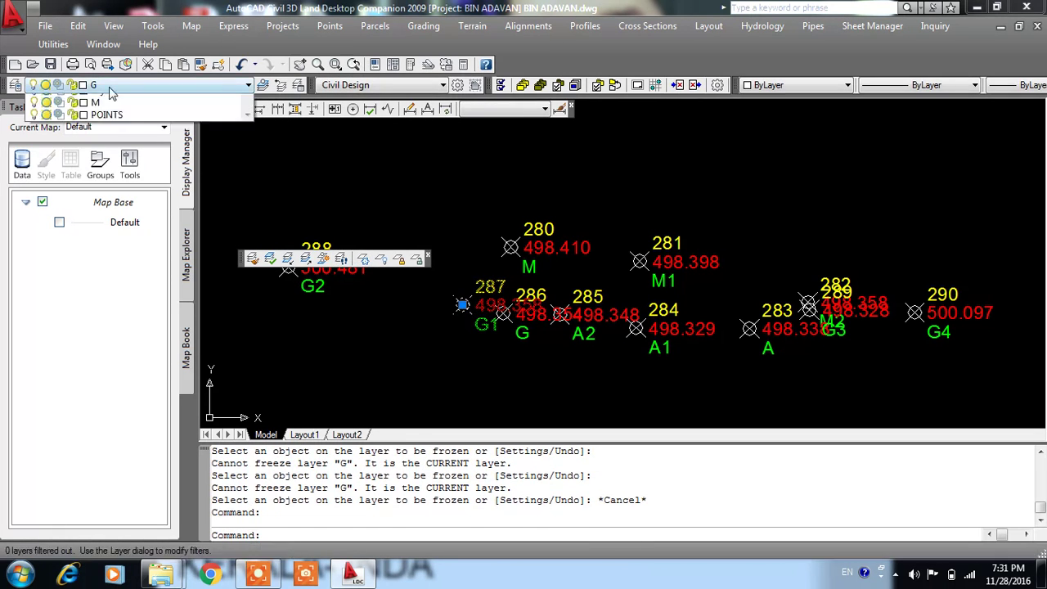
{"action": "left_click", "coordinate": [34, 124]}
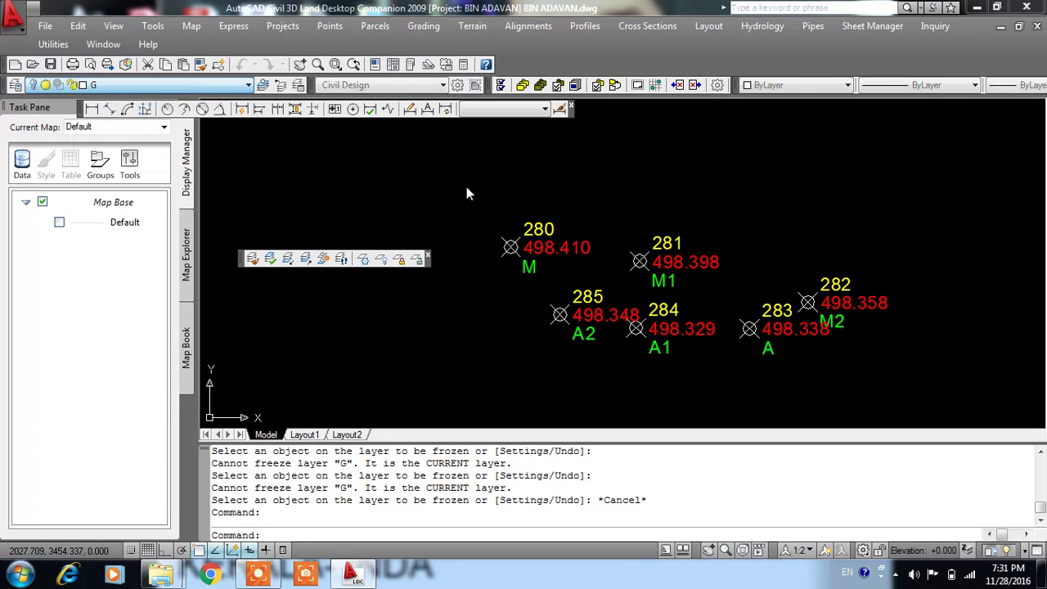
{"action": "left_click", "coordinate": [466, 187]}
{"action": "left_click", "coordinate": [619, 326]}
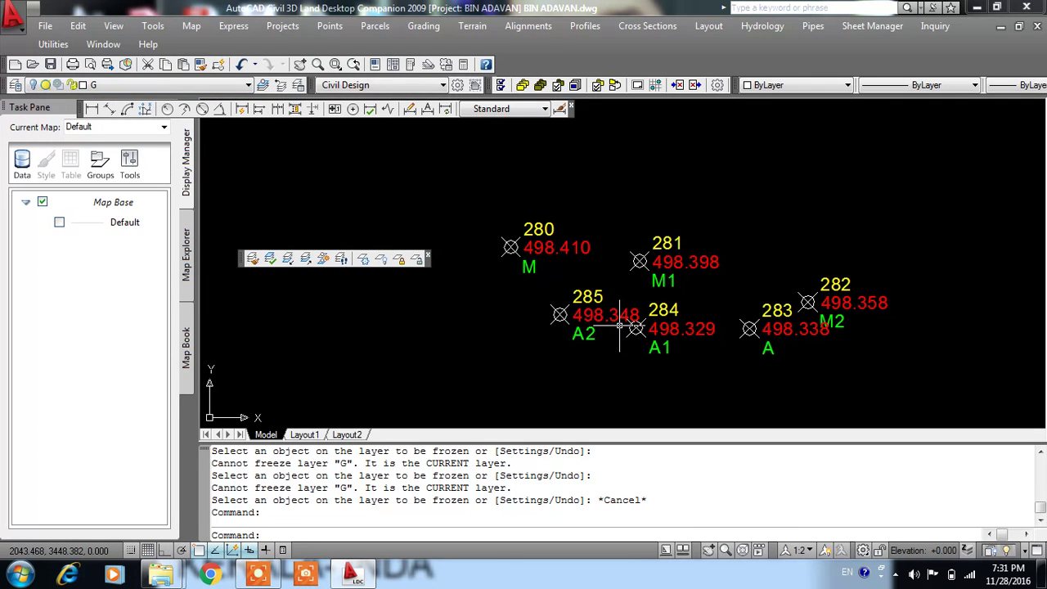
{"action": "left_click", "coordinate": [103, 85]}
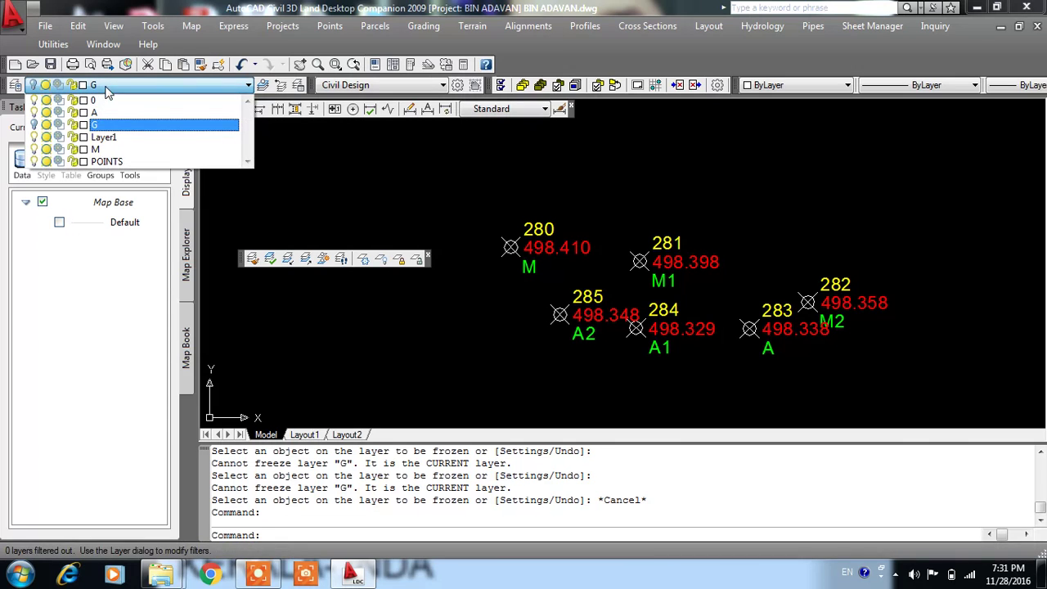
{"action": "left_click", "coordinate": [35, 124]}
{"action": "left_click", "coordinate": [458, 285]}
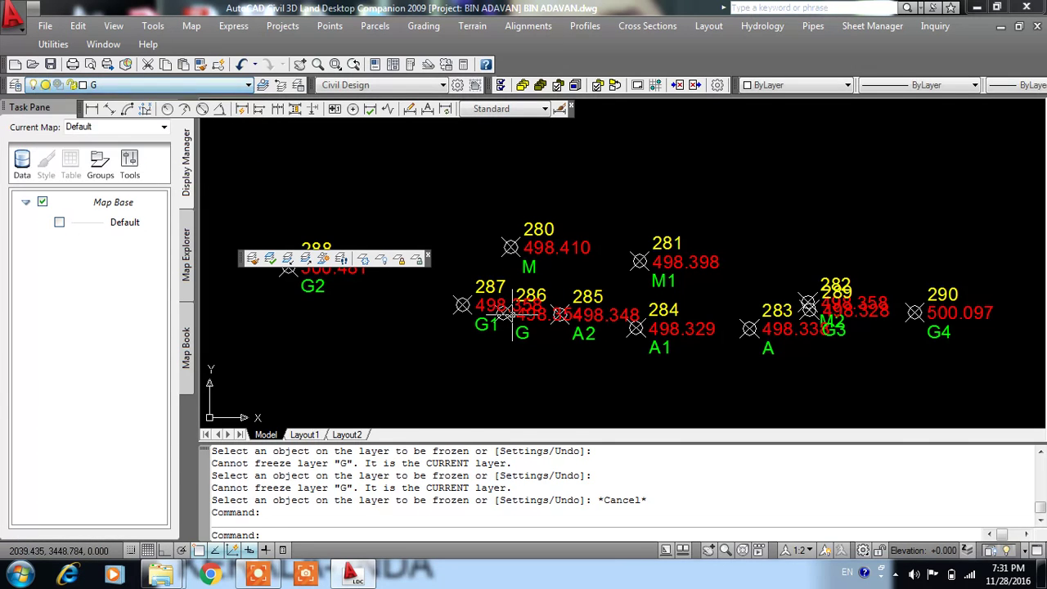
{"action": "left_click", "coordinate": [141, 88]}
{"action": "left_click", "coordinate": [35, 124]}
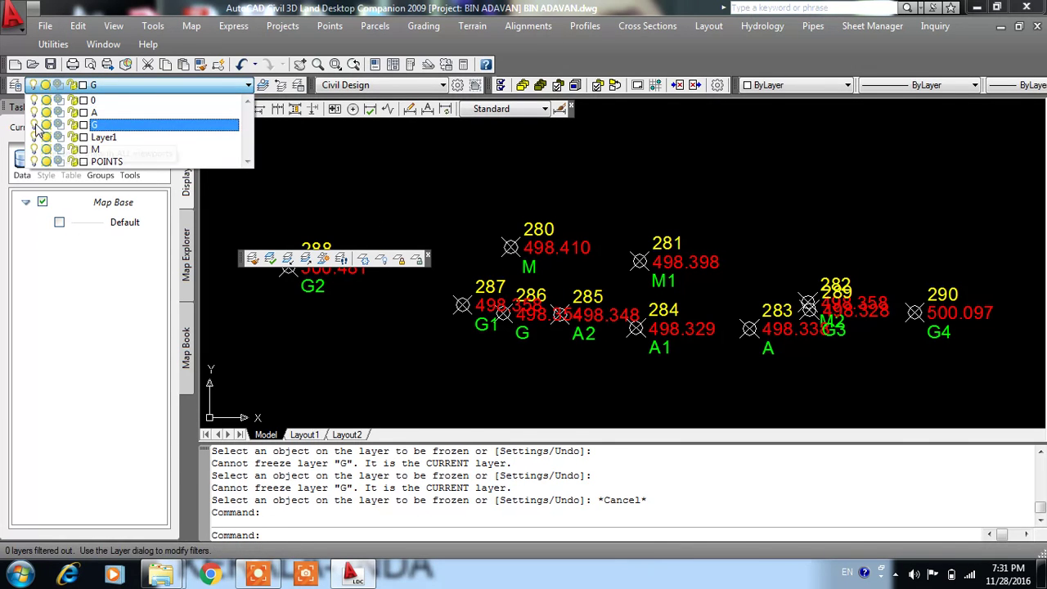
{"action": "left_click", "coordinate": [521, 224]}
{"action": "left_click", "coordinate": [605, 321]}
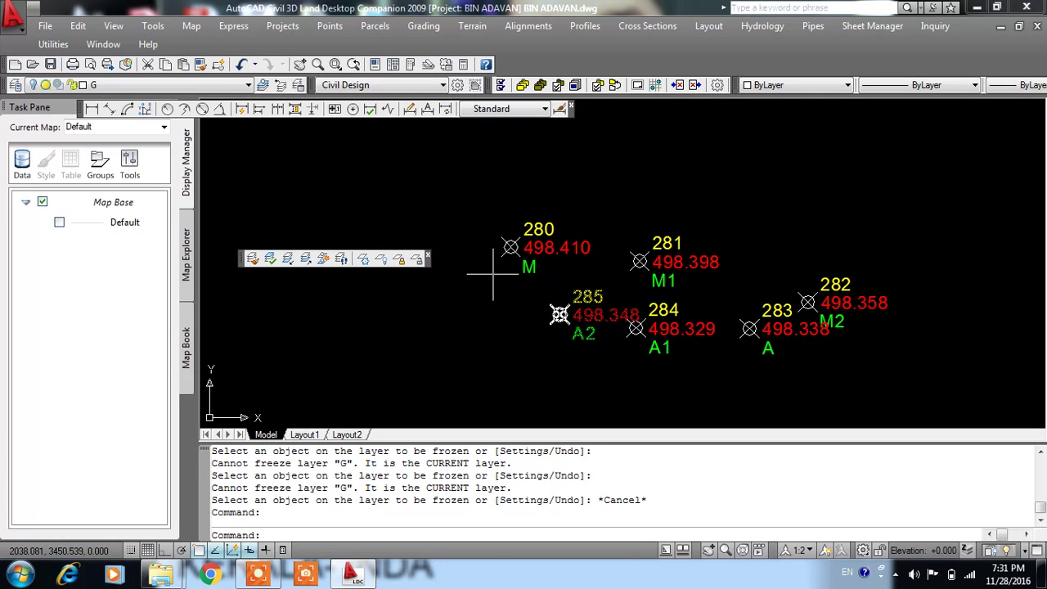
Step: Make layer A the current layer
{"action": "left_click", "coordinate": [120, 87]}
{"action": "left_click", "coordinate": [100, 112]}
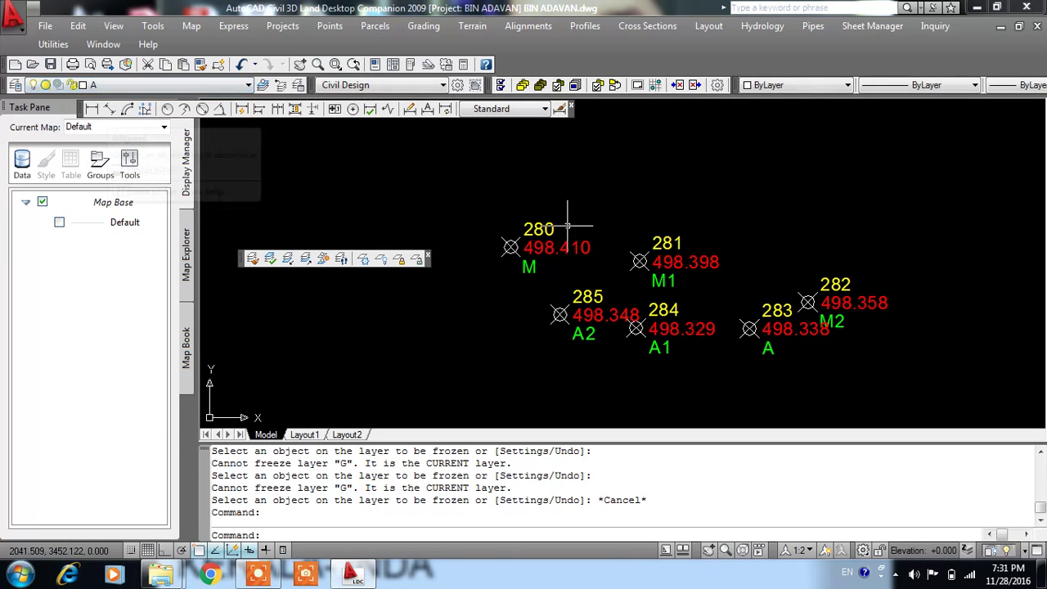
{"action": "left_click", "coordinate": [329, 26]}
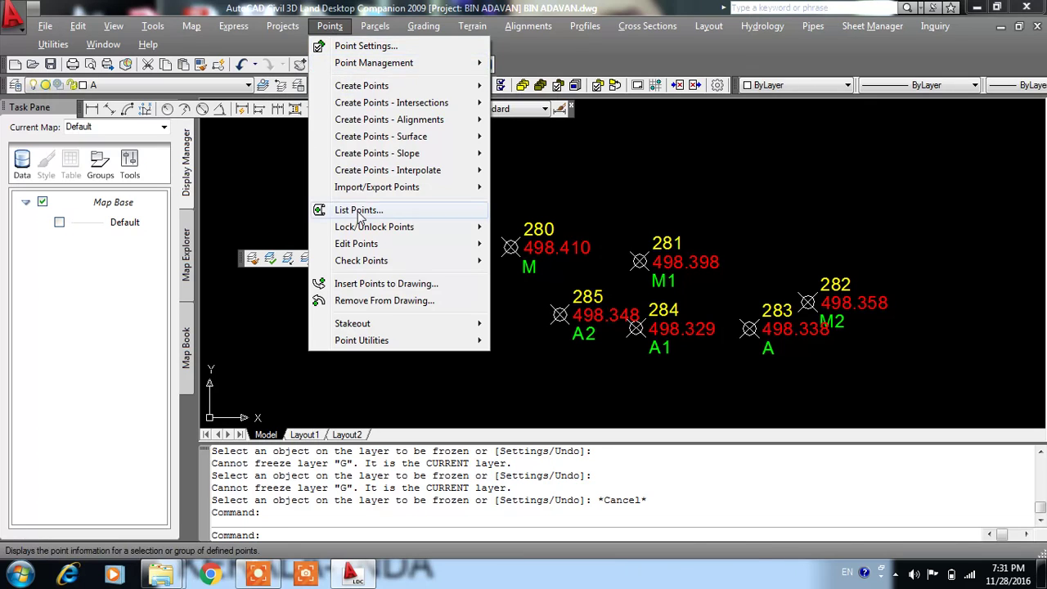
Step: List all points sorted by Raw Desc and select rows A6–A9
{"action": "left_click", "coordinate": [360, 211]}
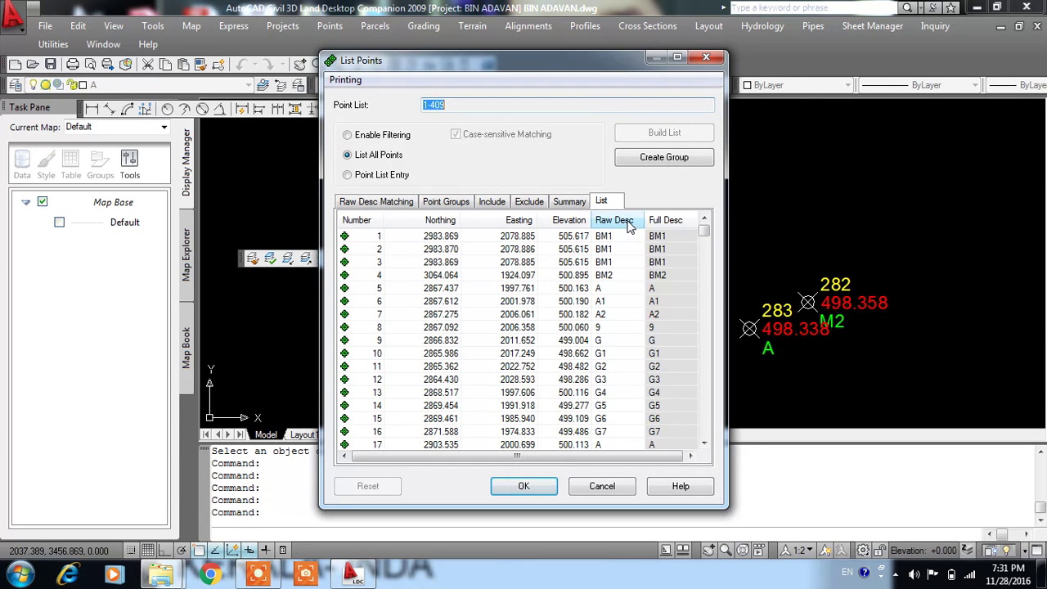
{"action": "left_click", "coordinate": [613, 219]}
{"action": "left_click", "coordinate": [661, 249]}
{"action": "scroll", "coordinate": [689, 400], "scroll_direction": "down", "scroll_amount": 6}
{"action": "scroll", "coordinate": [689, 401], "scroll_direction": "down", "scroll_amount": 7}
{"action": "scroll", "coordinate": [690, 401], "scroll_direction": "down", "scroll_amount": 6}
{"action": "scroll", "coordinate": [690, 402], "scroll_direction": "down", "scroll_amount": 5}
{"action": "scroll", "coordinate": [690, 399], "scroll_direction": "down", "scroll_amount": 5}
{"action": "scroll", "coordinate": [690, 392], "scroll_direction": "up", "scroll_amount": 4}
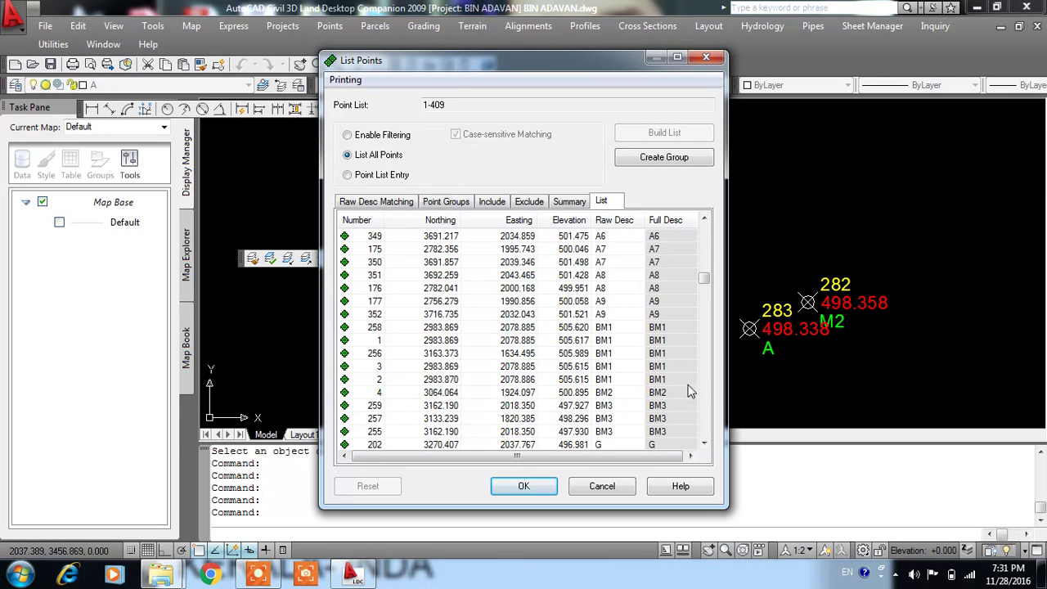
{"action": "left_click", "coordinate": [670, 311], "text": "shift"}
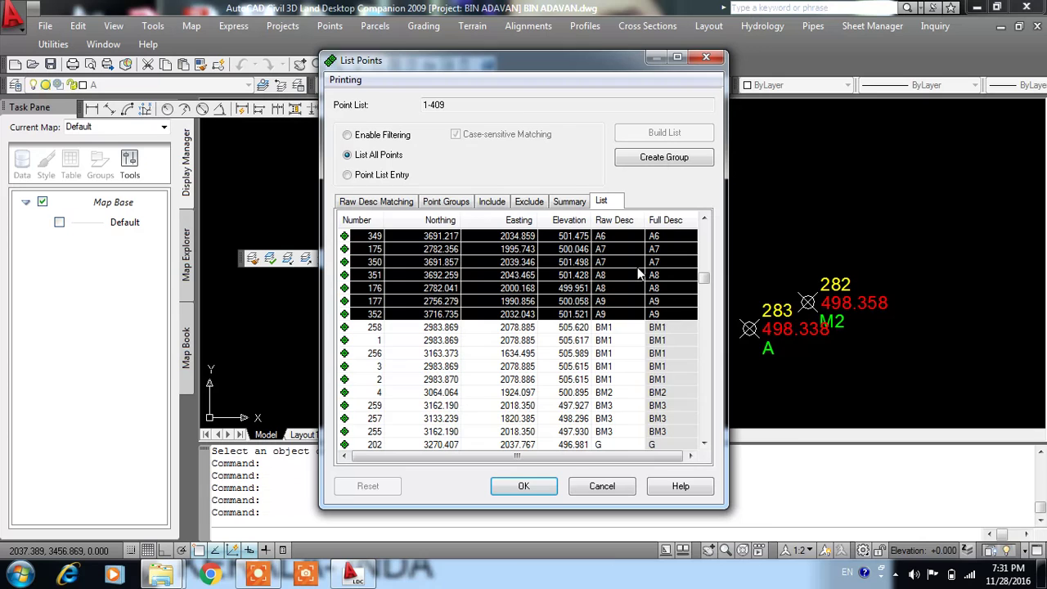
Step: Remove points A6–A9 from the drawing, insert them back, and close the list
{"action": "right_click", "coordinate": [669, 311]}
{"action": "left_click", "coordinate": [678, 295]}
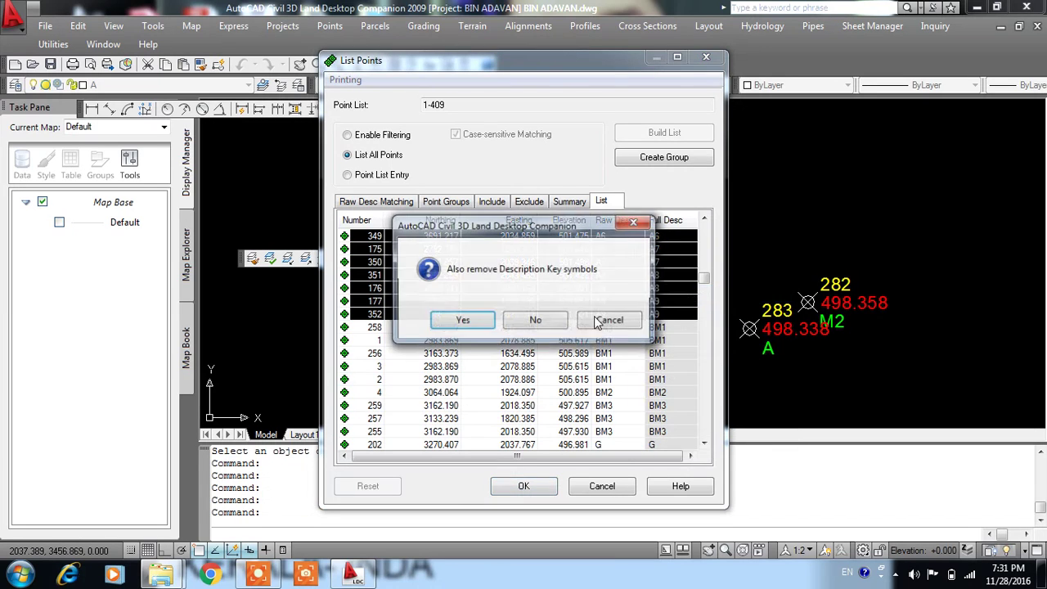
{"action": "left_click", "coordinate": [462, 324]}
{"action": "right_click", "coordinate": [571, 252]}
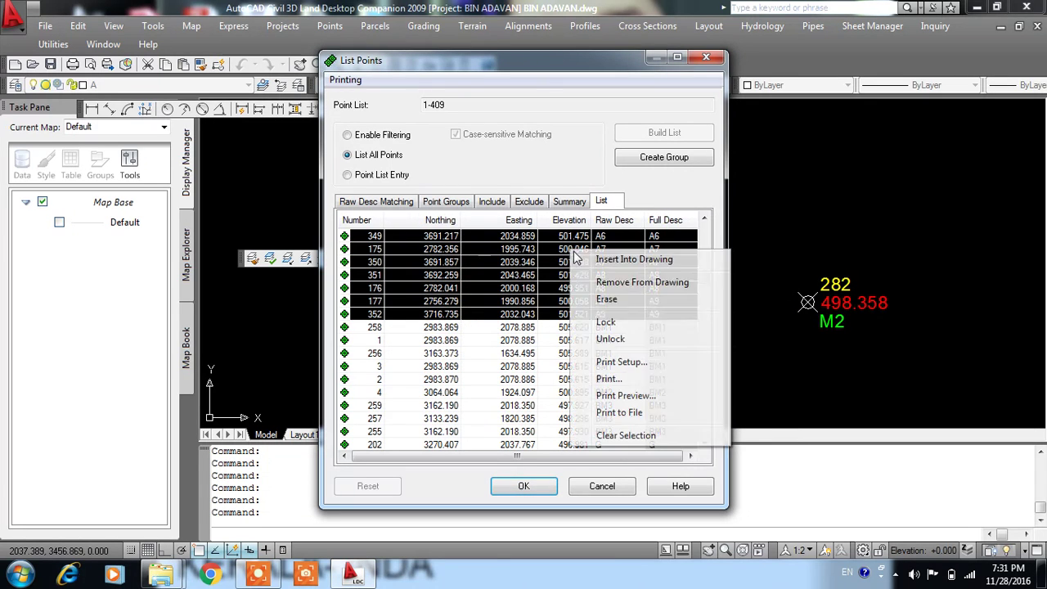
{"action": "left_click", "coordinate": [617, 261]}
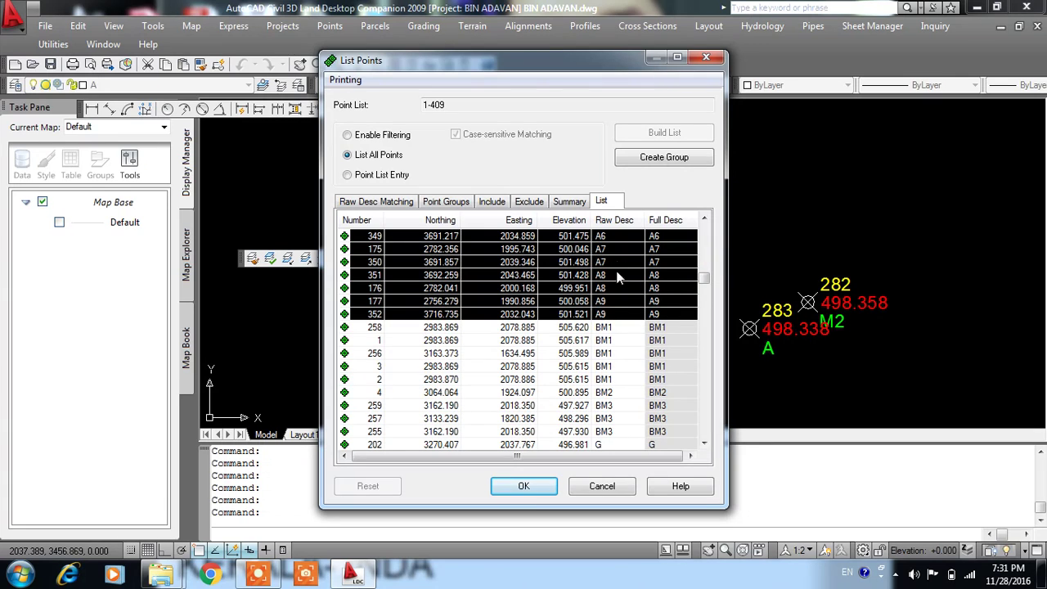
{"action": "left_click", "coordinate": [523, 487]}
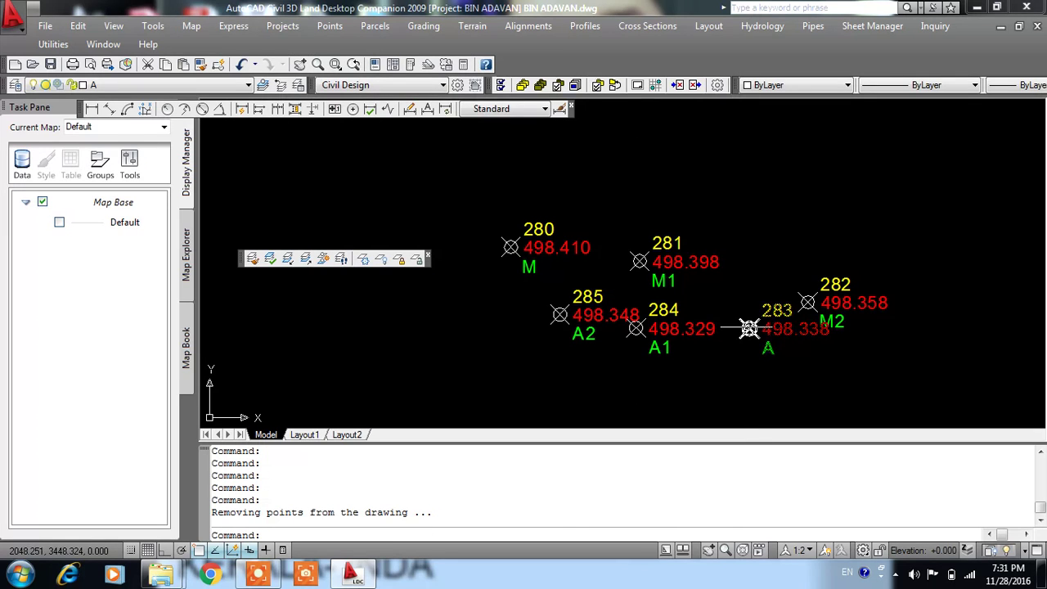
{"action": "left_click", "coordinate": [131, 86]}
{"action": "left_click", "coordinate": [34, 113]}
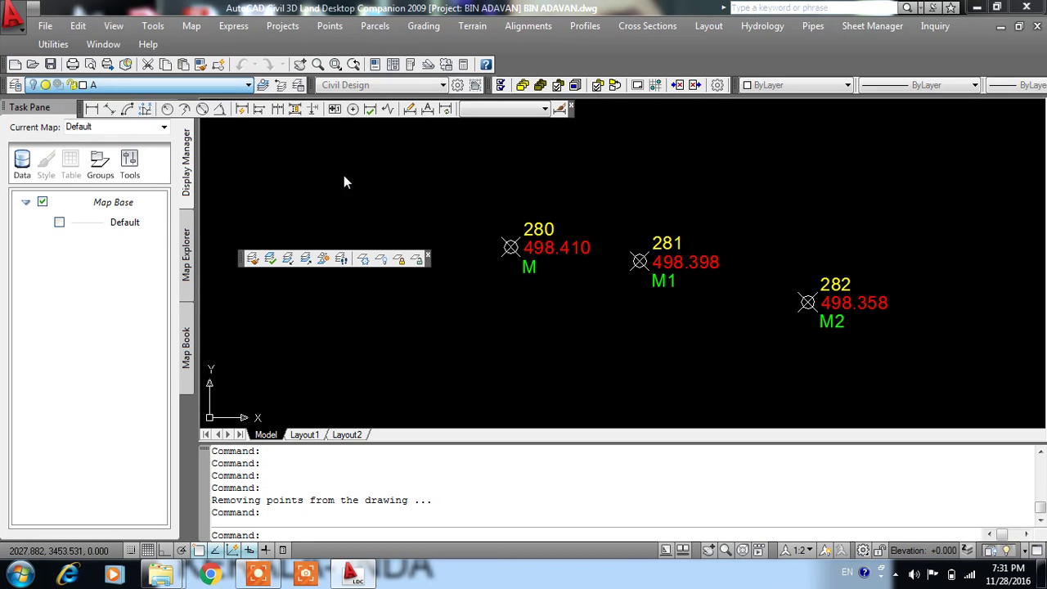
{"action": "left_click", "coordinate": [619, 326]}
{"action": "scroll", "coordinate": [614, 327], "scroll_direction": "down", "scroll_amount": 4}
{"action": "scroll", "coordinate": [627, 234], "scroll_direction": "down", "scroll_amount": 2}
{"action": "scroll", "coordinate": [618, 306], "scroll_direction": "up", "scroll_amount": 2}
{"action": "scroll", "coordinate": [614, 270], "scroll_direction": "up", "scroll_amount": 2}
{"action": "scroll", "coordinate": [605, 343], "scroll_direction": "down", "scroll_amount": 2}
{"action": "scroll", "coordinate": [625, 107], "scroll_direction": "up", "scroll_amount": 2}
{"action": "scroll", "coordinate": [625, 131], "scroll_direction": "up", "scroll_amount": 3}
{"action": "scroll", "coordinate": [627, 282], "scroll_direction": "down", "scroll_amount": 3}
{"action": "scroll", "coordinate": [627, 291], "scroll_direction": "up", "scroll_amount": 2}
{"action": "scroll", "coordinate": [605, 240], "scroll_direction": "up", "scroll_amount": 1}
{"action": "scroll", "coordinate": [605, 239], "scroll_direction": "down", "scroll_amount": 4}
{"action": "scroll", "coordinate": [638, 245], "scroll_direction": "up", "scroll_amount": 3}
{"action": "scroll", "coordinate": [607, 207], "scroll_direction": "up", "scroll_amount": 2}
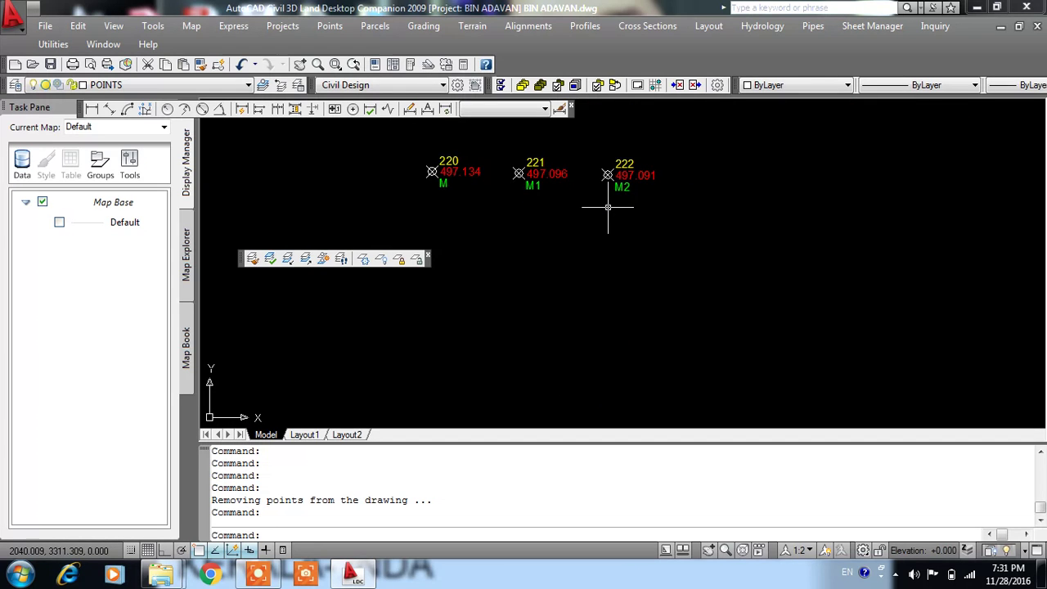
{"action": "scroll", "coordinate": [607, 213], "scroll_direction": "down", "scroll_amount": 3}
{"action": "scroll", "coordinate": [606, 212], "scroll_direction": "down", "scroll_amount": 3}
{"action": "scroll", "coordinate": [602, 200], "scroll_direction": "up", "scroll_amount": 3}
{"action": "middle_click_drag", "start_coordinate": [605, 227], "coordinate": [606, 242]}
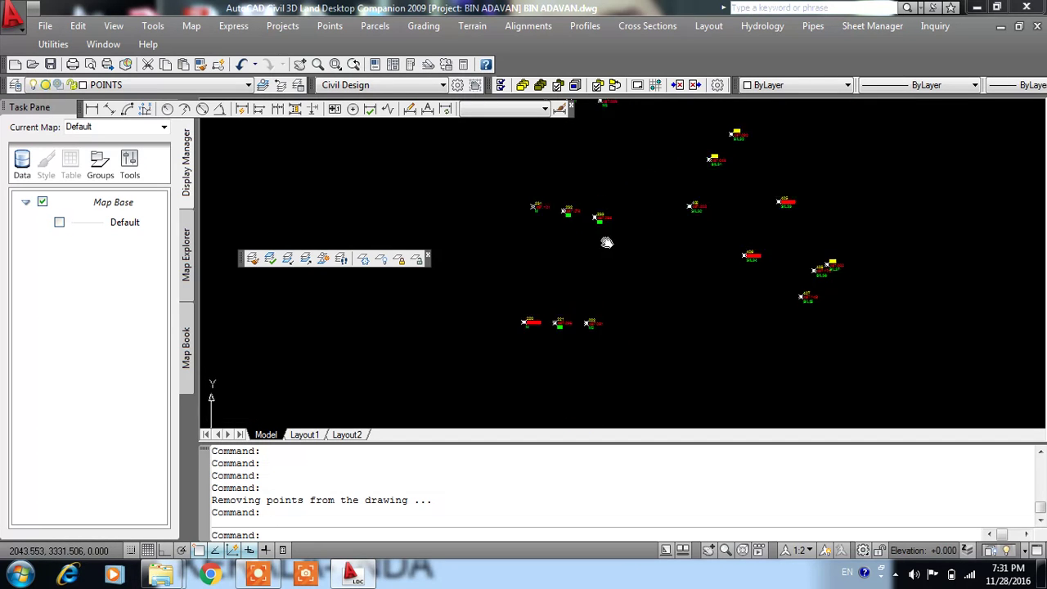
{"action": "scroll", "coordinate": [603, 237], "scroll_direction": "up", "scroll_amount": 3}
{"action": "scroll", "coordinate": [613, 262], "scroll_direction": "down", "scroll_amount": 3}
{"action": "scroll", "coordinate": [612, 213], "scroll_direction": "up", "scroll_amount": 2}
{"action": "scroll", "coordinate": [630, 246], "scroll_direction": "up", "scroll_amount": 2}
{"action": "scroll", "coordinate": [631, 245], "scroll_direction": "down", "scroll_amount": 2}
{"action": "scroll", "coordinate": [624, 394], "scroll_direction": "down", "scroll_amount": 3}
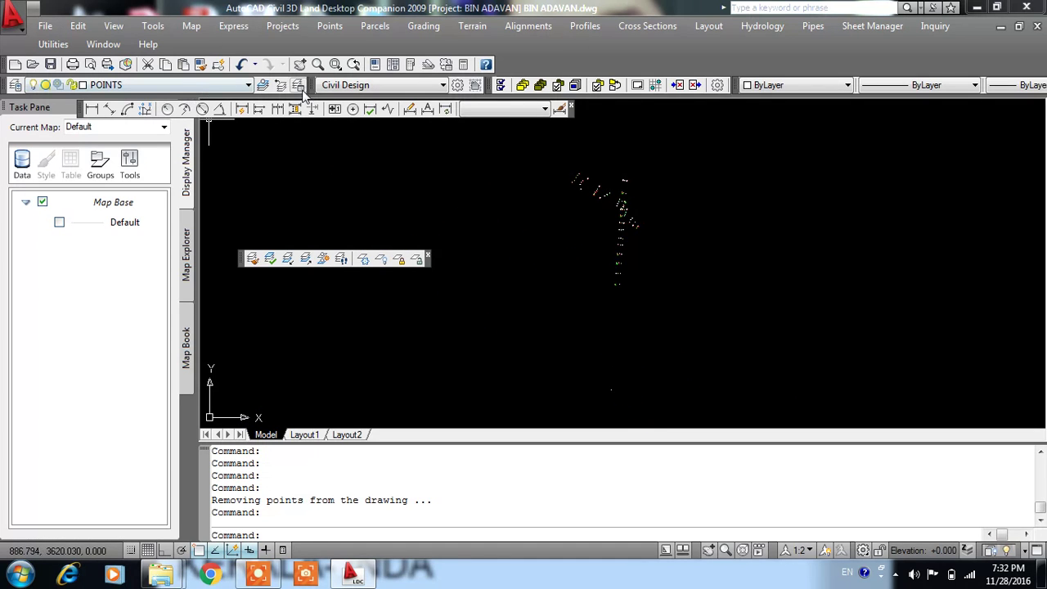
{"action": "scroll", "coordinate": [466, 281], "scroll_direction": "up", "scroll_amount": 2}
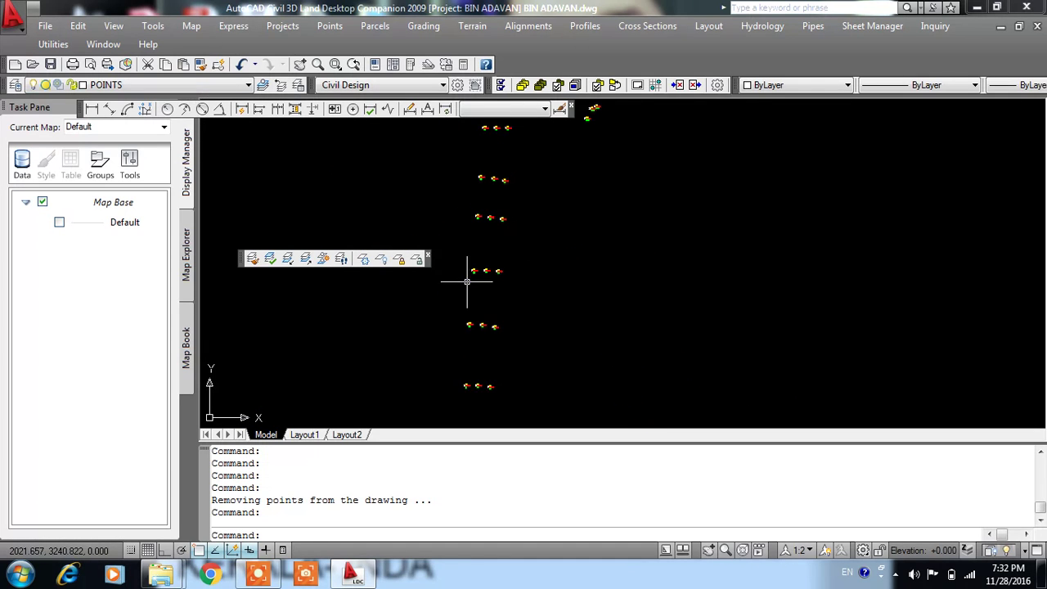
Step: Apply layer M in Layer Control and acknowledge the hidden-objects warning
{"action": "left_click", "coordinate": [147, 83]}
{"action": "key", "text": "Return"}
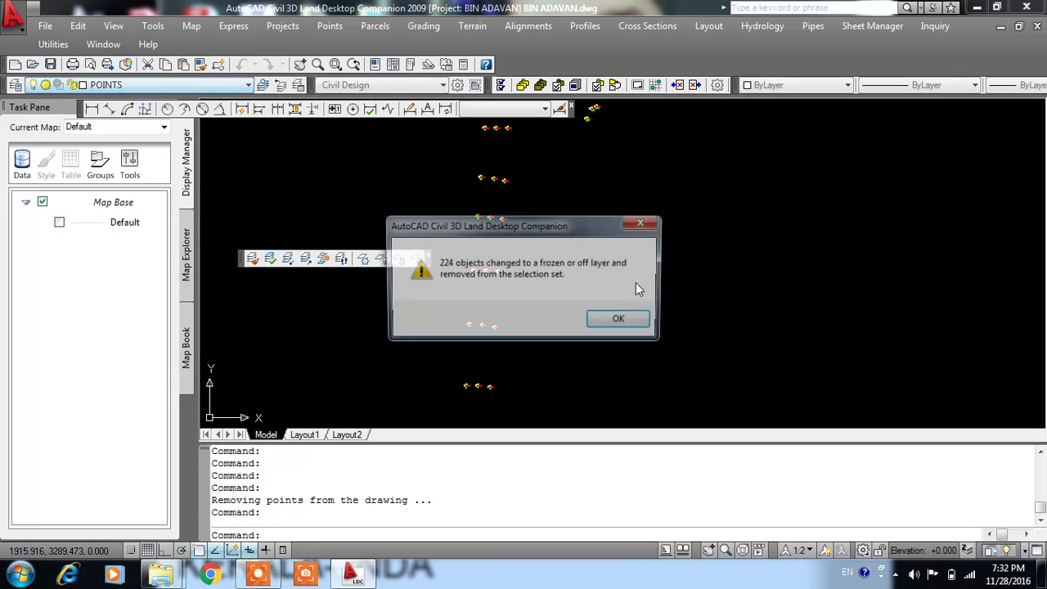
{"action": "left_click", "coordinate": [620, 321]}
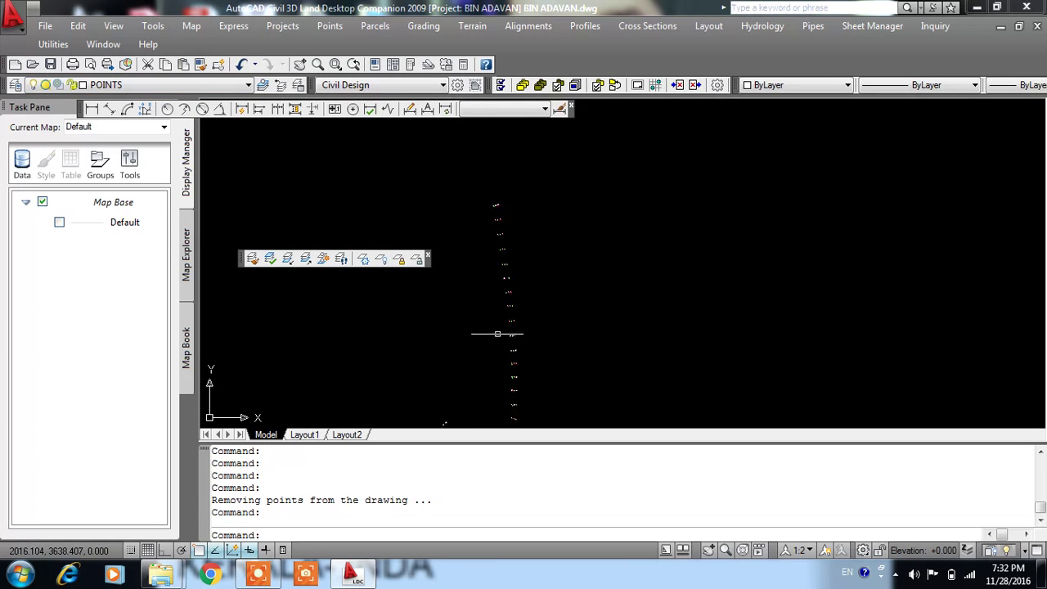
Step: Undo the layer change with Ctrl+Z so all the points show again
{"action": "scroll", "coordinate": [386, 198], "scroll_direction": "down", "scroll_amount": 3}
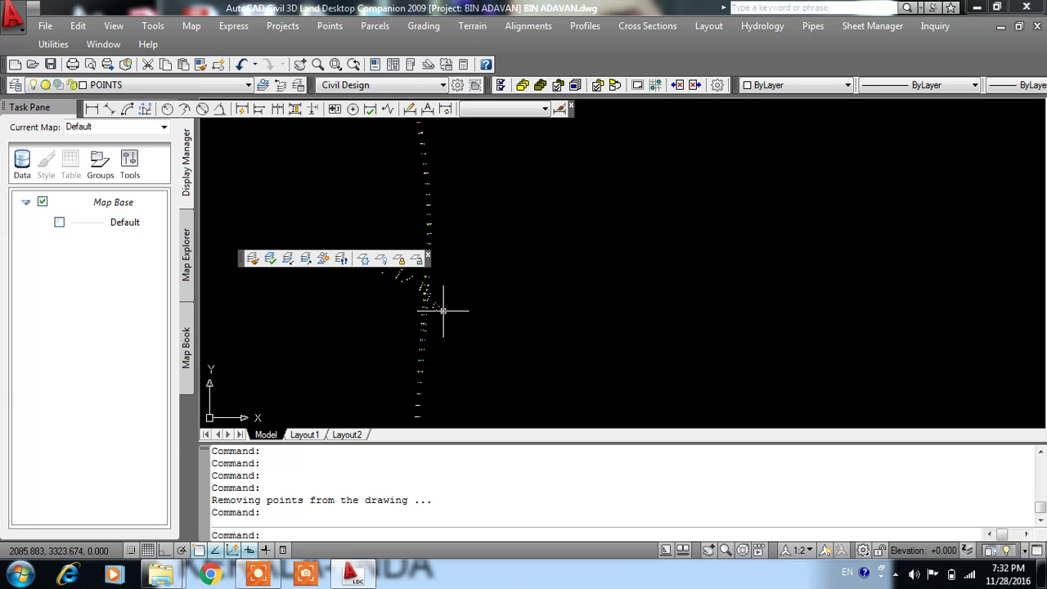
{"action": "key", "text": "ctrl+z"}
{"action": "key", "text": "ctrl+z"}
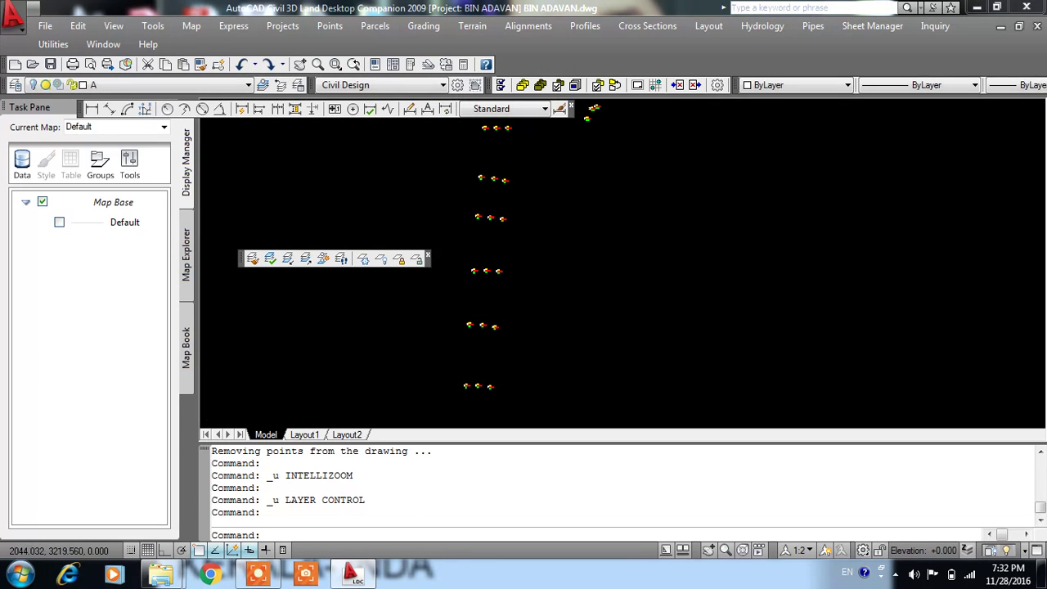
{"action": "scroll", "coordinate": [517, 322], "scroll_direction": "up", "scroll_amount": 3}
{"action": "scroll", "coordinate": [491, 281], "scroll_direction": "up", "scroll_amount": 3}
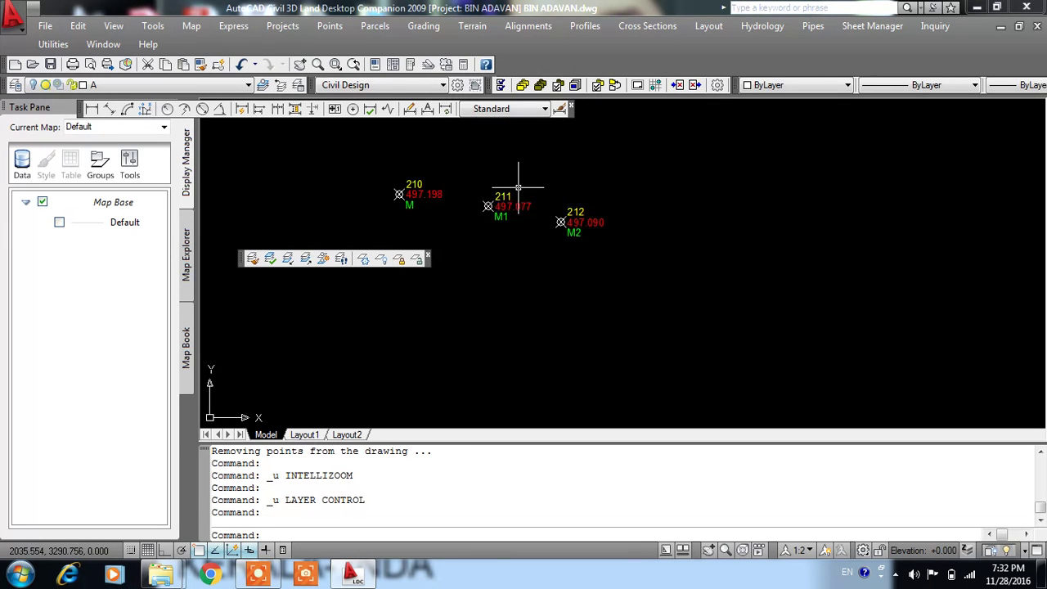
{"action": "scroll", "coordinate": [523, 173], "scroll_direction": "up", "scroll_amount": 2}
Step: Check the layer list, leaving layer A as the current layer
{"action": "left_click", "coordinate": [122, 86]}
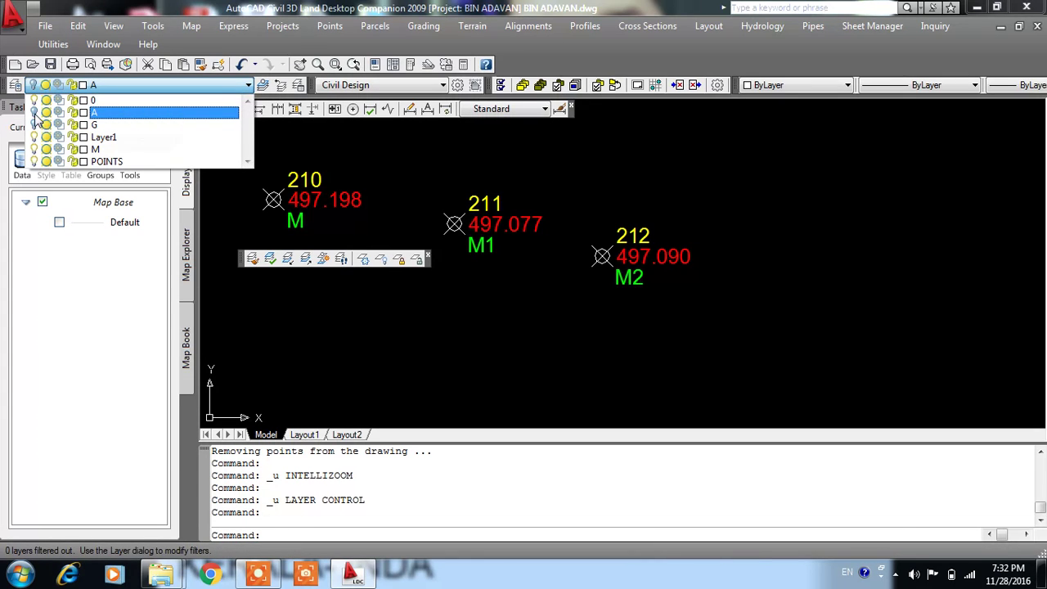
{"action": "left_click", "coordinate": [114, 115]}
{"action": "scroll", "coordinate": [610, 279], "scroll_direction": "down", "scroll_amount": 1}
{"action": "scroll", "coordinate": [576, 228], "scroll_direction": "down", "scroll_amount": 5}
{"action": "scroll", "coordinate": [575, 207], "scroll_direction": "up", "scroll_amount": 3}
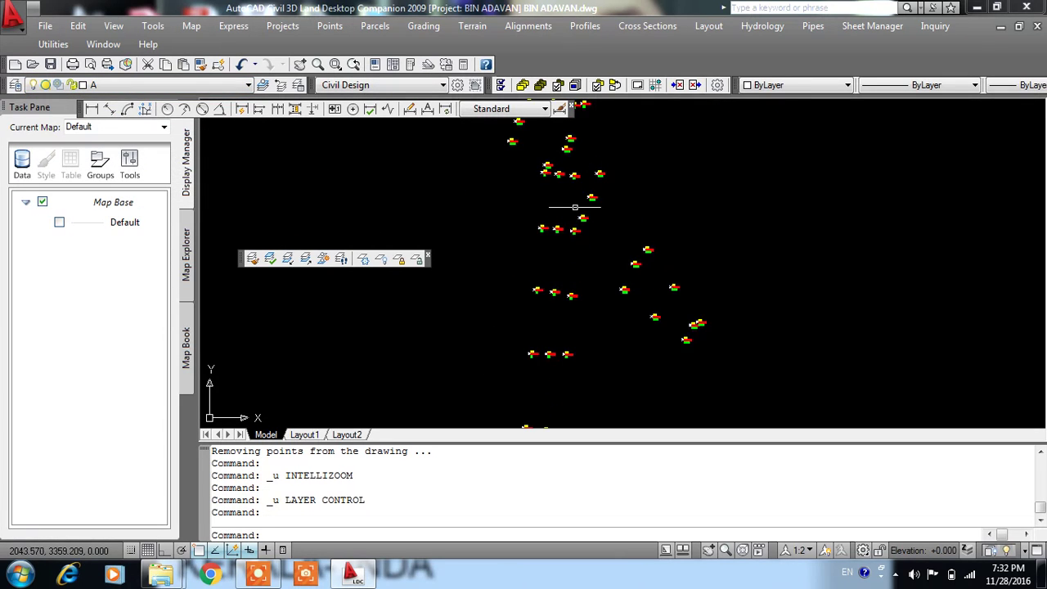
{"action": "left_click", "coordinate": [329, 25]}
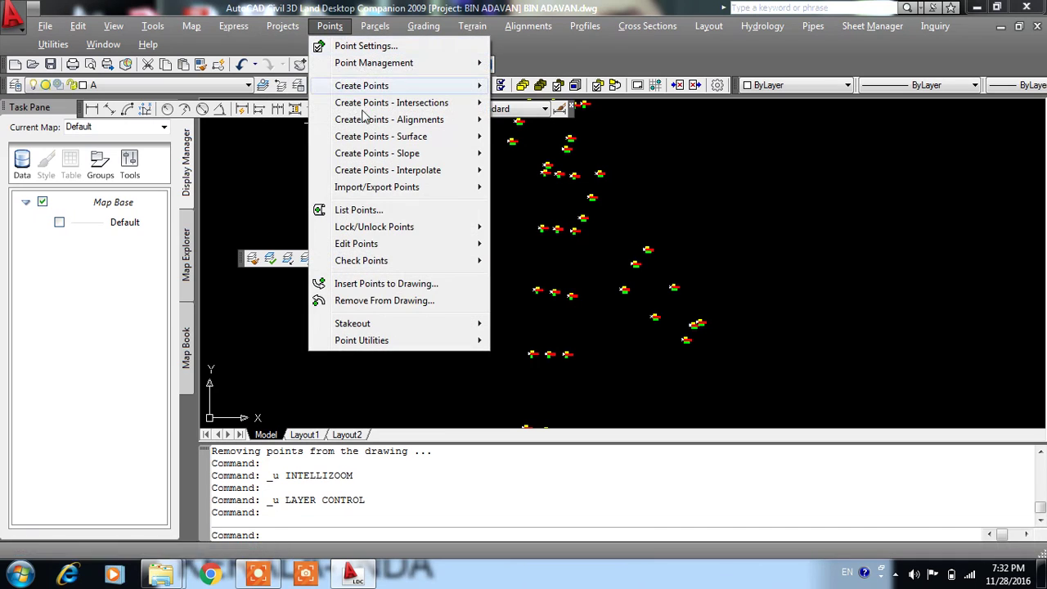
Step: List all points sorted by raw description and scroll down to the M entries
{"action": "left_click", "coordinate": [375, 211]}
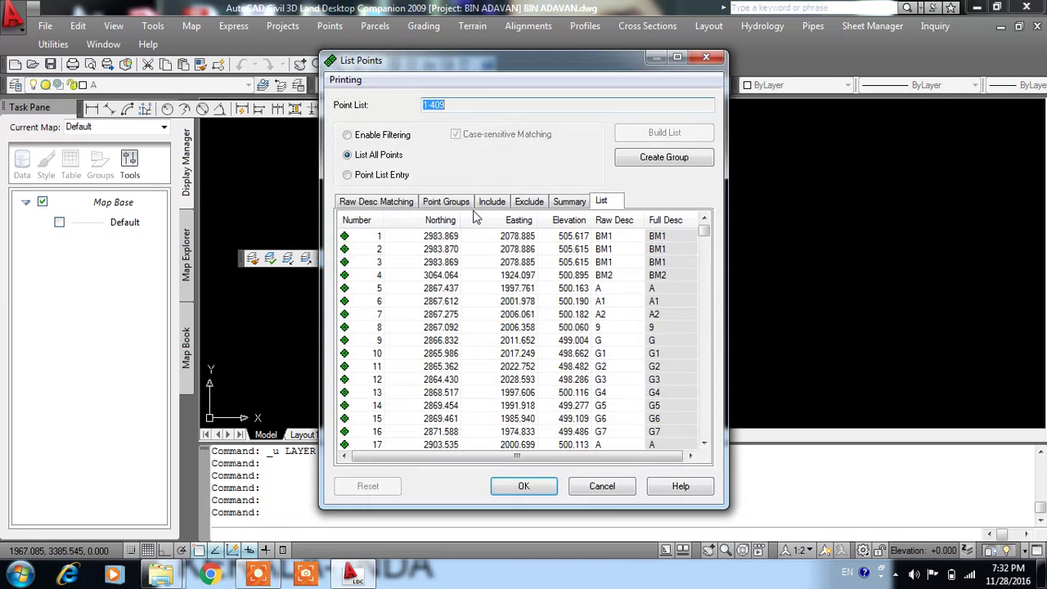
{"action": "left_click", "coordinate": [615, 220]}
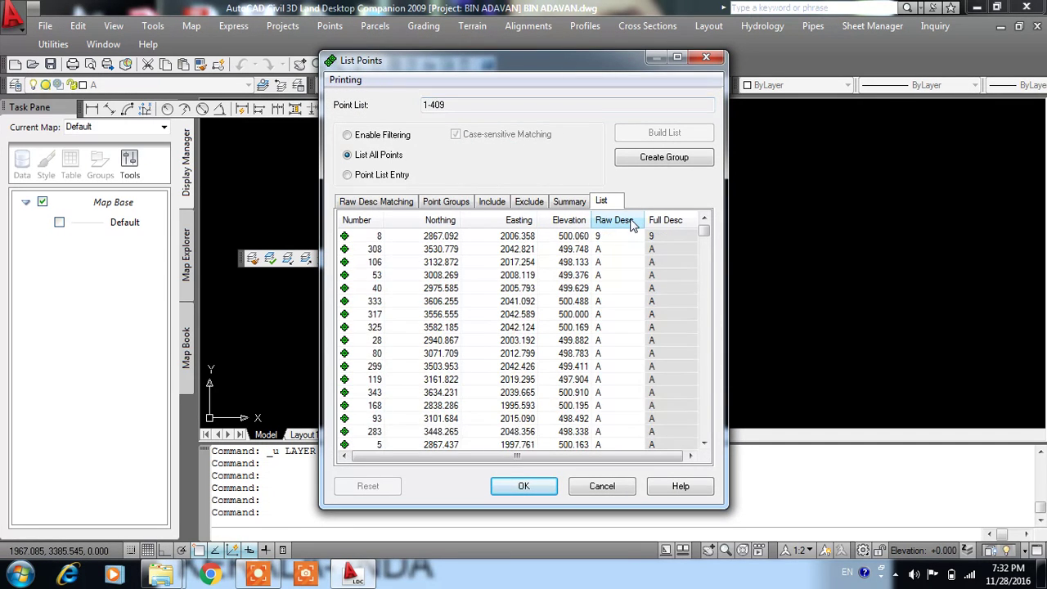
{"action": "scroll", "coordinate": [659, 335], "scroll_direction": "down", "scroll_amount": 6}
{"action": "scroll", "coordinate": [659, 337], "scroll_direction": "down", "scroll_amount": 7}
{"action": "scroll", "coordinate": [659, 337], "scroll_direction": "down", "scroll_amount": 7}
{"action": "scroll", "coordinate": [659, 339], "scroll_direction": "down", "scroll_amount": 6}
{"action": "scroll", "coordinate": [659, 338], "scroll_direction": "down", "scroll_amount": 6}
{"action": "scroll", "coordinate": [659, 339], "scroll_direction": "down", "scroll_amount": 6}
{"action": "scroll", "coordinate": [659, 338], "scroll_direction": "down", "scroll_amount": 6}
{"action": "scroll", "coordinate": [659, 338], "scroll_direction": "down", "scroll_amount": 6}
{"action": "scroll", "coordinate": [659, 338], "scroll_direction": "down", "scroll_amount": 6}
{"action": "scroll", "coordinate": [659, 339], "scroll_direction": "down", "scroll_amount": 6}
{"action": "scroll", "coordinate": [659, 339], "scroll_direction": "down", "scroll_amount": 6}
{"action": "scroll", "coordinate": [659, 338], "scroll_direction": "down", "scroll_amount": 6}
{"action": "scroll", "coordinate": [660, 335], "scroll_direction": "down", "scroll_amount": 6}
{"action": "scroll", "coordinate": [660, 334], "scroll_direction": "down", "scroll_amount": 6}
{"action": "scroll", "coordinate": [663, 331], "scroll_direction": "down", "scroll_amount": 6}
{"action": "scroll", "coordinate": [666, 323], "scroll_direction": "down", "scroll_amount": 6}
{"action": "left_click", "coordinate": [663, 310]}
{"action": "scroll", "coordinate": [683, 364], "scroll_direction": "down", "scroll_amount": 5}
{"action": "scroll", "coordinate": [684, 364], "scroll_direction": "down", "scroll_amount": 5}
{"action": "scroll", "coordinate": [685, 365], "scroll_direction": "down", "scroll_amount": 5}
{"action": "scroll", "coordinate": [684, 364], "scroll_direction": "up", "scroll_amount": 5}
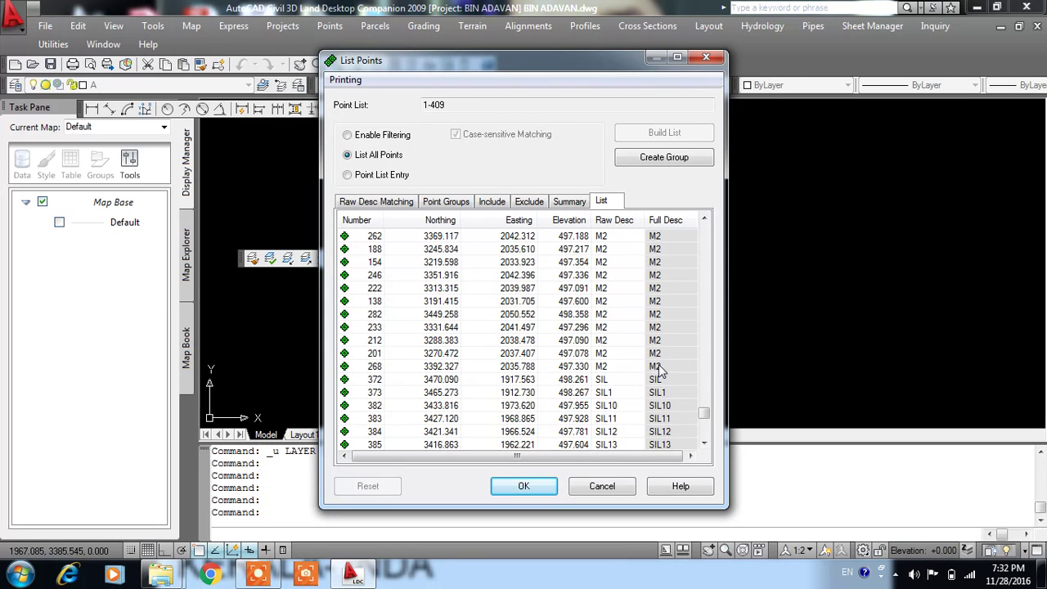
Step: Remove the M2 rows and their description key symbols, then close the list
{"action": "left_click", "coordinate": [659, 366], "text": "shift"}
{"action": "right_click", "coordinate": [633, 295]}
{"action": "left_click", "coordinate": [662, 325]}
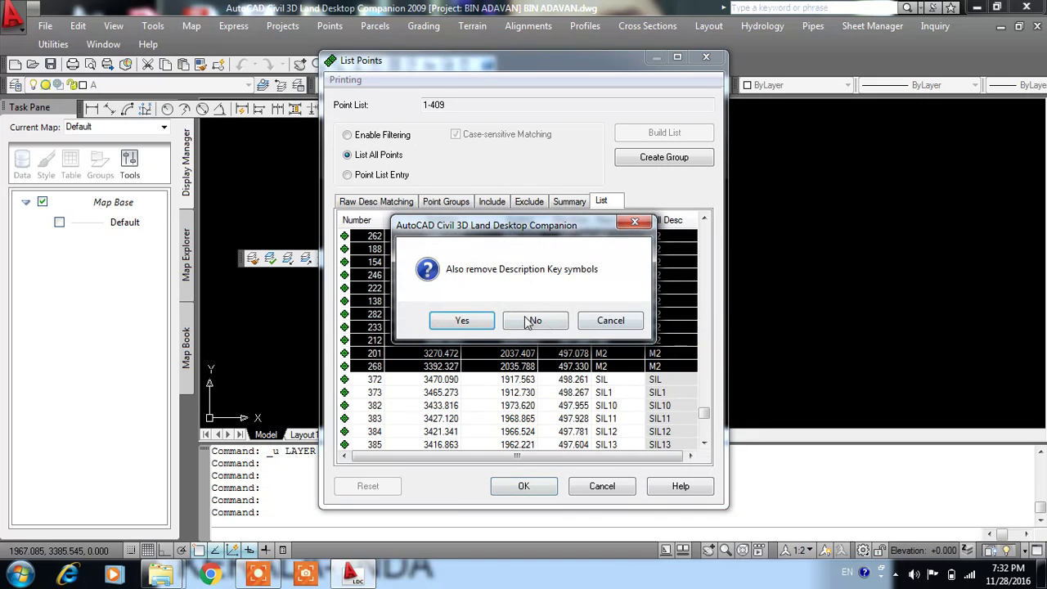
{"action": "left_click", "coordinate": [474, 317]}
{"action": "right_click", "coordinate": [544, 286]}
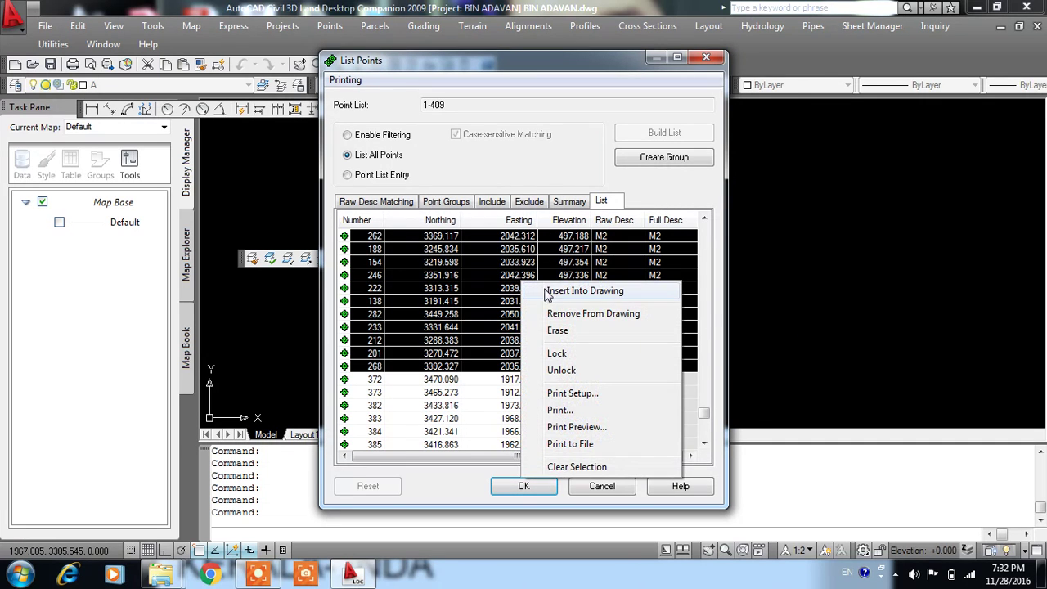
{"action": "left_click", "coordinate": [555, 292]}
{"action": "left_click", "coordinate": [523, 485]}
{"action": "scroll", "coordinate": [554, 280], "scroll_direction": "up", "scroll_amount": 5}
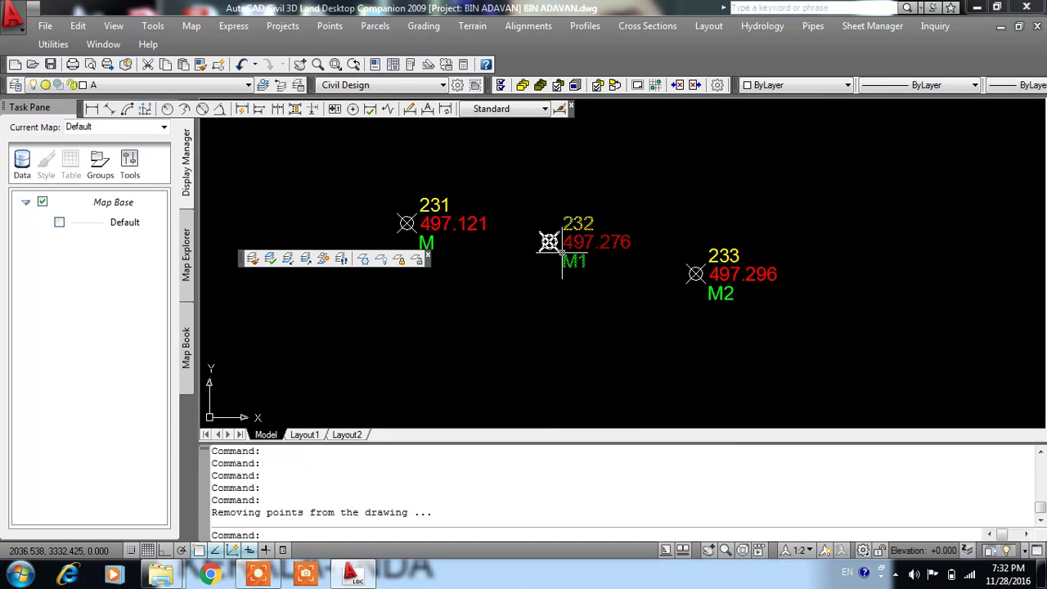
Step: Turn off layer A in Layer Control and accept the current-layer-off warning
{"action": "left_click", "coordinate": [562, 253]}
{"action": "left_click", "coordinate": [134, 85]}
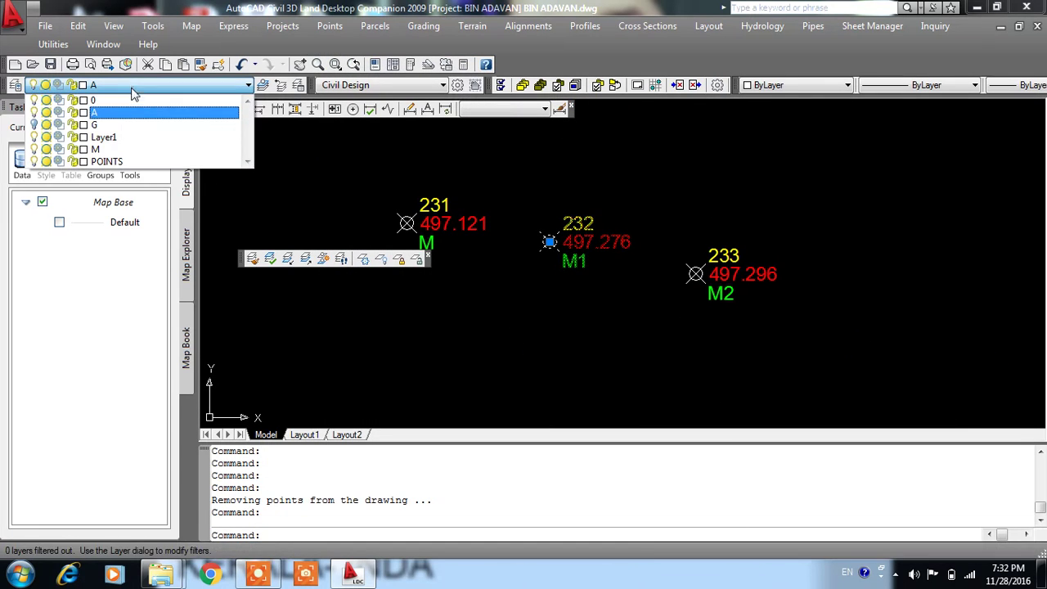
{"action": "left_click", "coordinate": [33, 112]}
{"action": "left_click", "coordinate": [477, 253]}
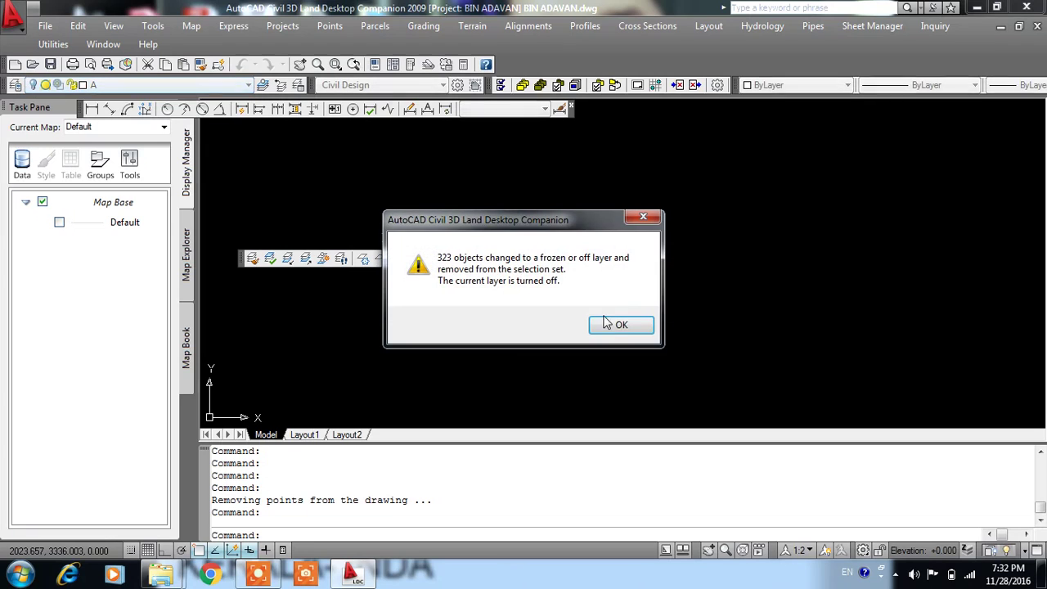
{"action": "left_click", "coordinate": [615, 325]}
Step: Zoom around the remaining points, then bring up the Layer Properties Manager
{"action": "scroll", "coordinate": [603, 314], "scroll_direction": "up", "scroll_amount": 3}
{"action": "scroll", "coordinate": [622, 311], "scroll_direction": "up", "scroll_amount": 2}
{"action": "scroll", "coordinate": [659, 303], "scroll_direction": "up", "scroll_amount": 1}
{"action": "scroll", "coordinate": [650, 269], "scroll_direction": "down", "scroll_amount": 5}
{"action": "scroll", "coordinate": [622, 254], "scroll_direction": "up", "scroll_amount": 2}
{"action": "scroll", "coordinate": [584, 292], "scroll_direction": "up", "scroll_amount": 2}
{"action": "scroll", "coordinate": [526, 234], "scroll_direction": "down", "scroll_amount": 1}
{"action": "scroll", "coordinate": [560, 269], "scroll_direction": "up", "scroll_amount": 3}
{"action": "scroll", "coordinate": [564, 246], "scroll_direction": "down", "scroll_amount": 2}
{"action": "scroll", "coordinate": [655, 286], "scroll_direction": "down", "scroll_amount": 2}
{"action": "scroll", "coordinate": [542, 261], "scroll_direction": "up", "scroll_amount": 1}
{"action": "scroll", "coordinate": [616, 289], "scroll_direction": "up", "scroll_amount": 2}
{"action": "scroll", "coordinate": [497, 240], "scroll_direction": "down", "scroll_amount": 3}
{"action": "scroll", "coordinate": [514, 241], "scroll_direction": "up", "scroll_amount": 3}
{"action": "scroll", "coordinate": [532, 256], "scroll_direction": "down", "scroll_amount": 4}
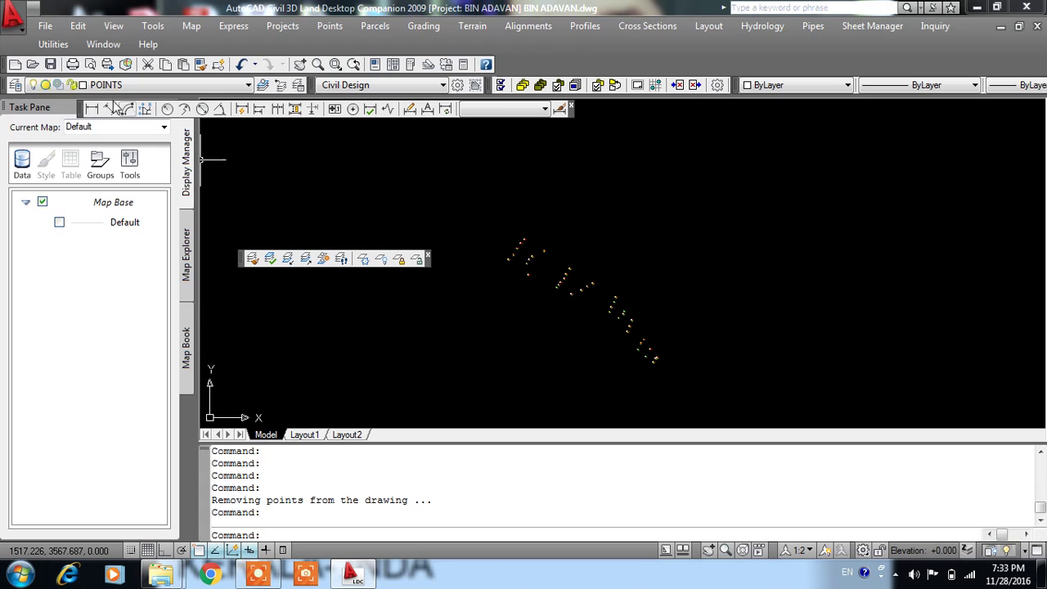
{"action": "left_click", "coordinate": [14, 86]}
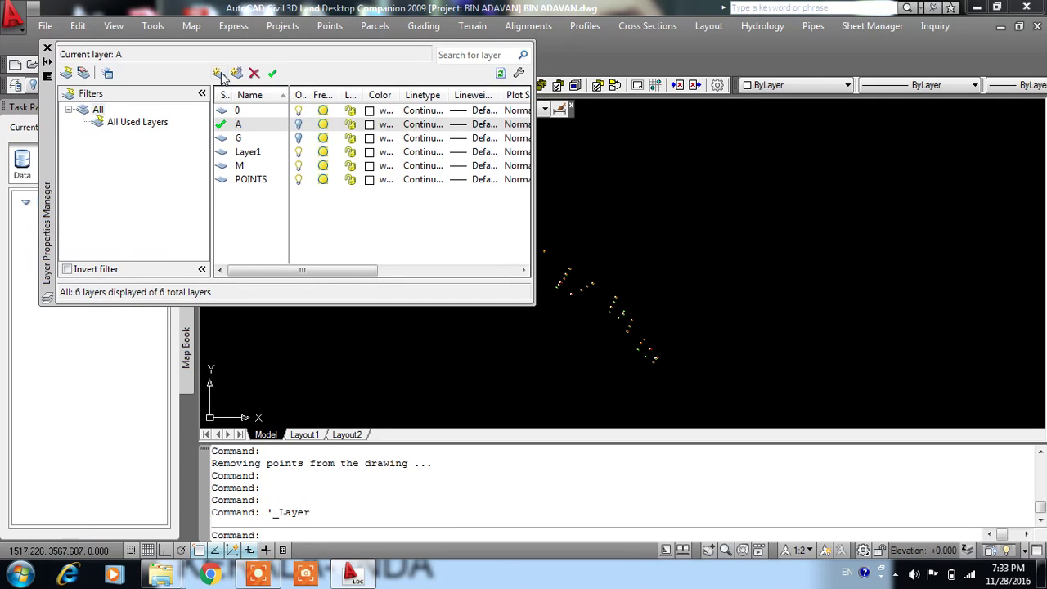
Step: Create a new layer named CULVERT PO and make it current
{"action": "left_click", "coordinate": [218, 74]}
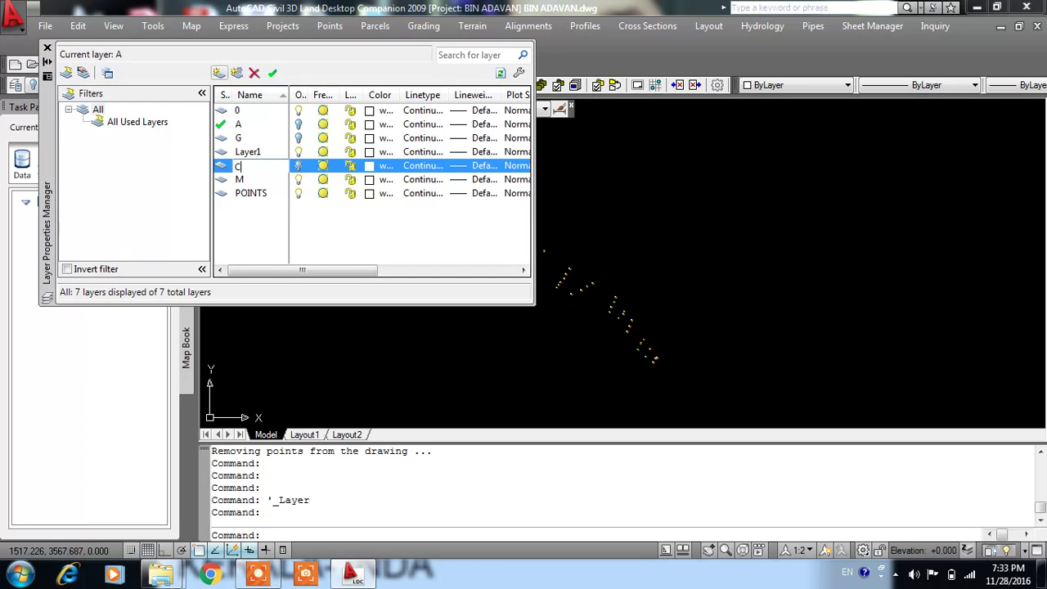
{"action": "type", "text": "CULVERT"}
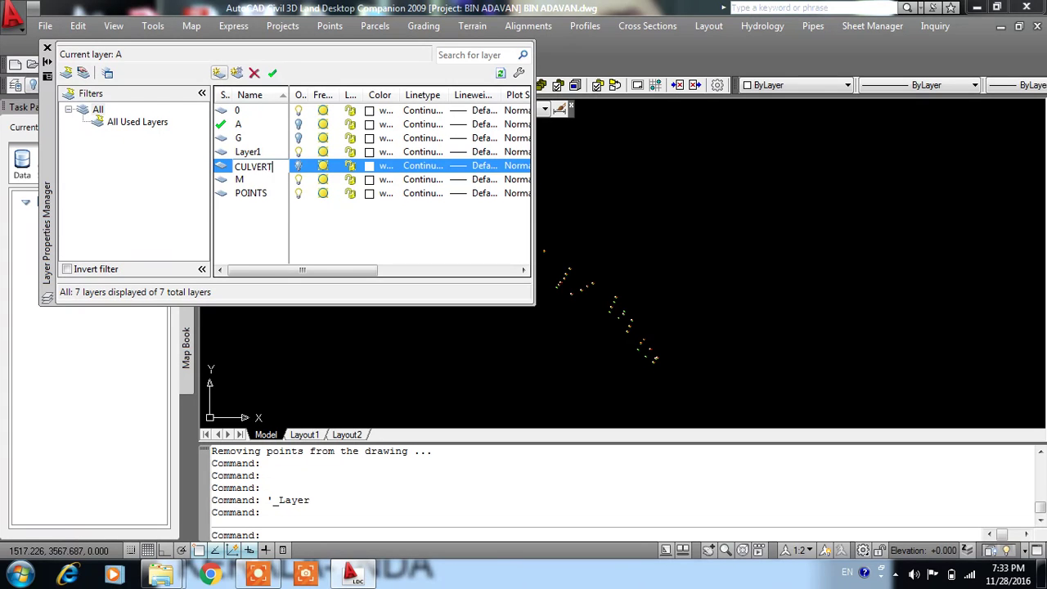
{"action": "key", "text": "Return"}
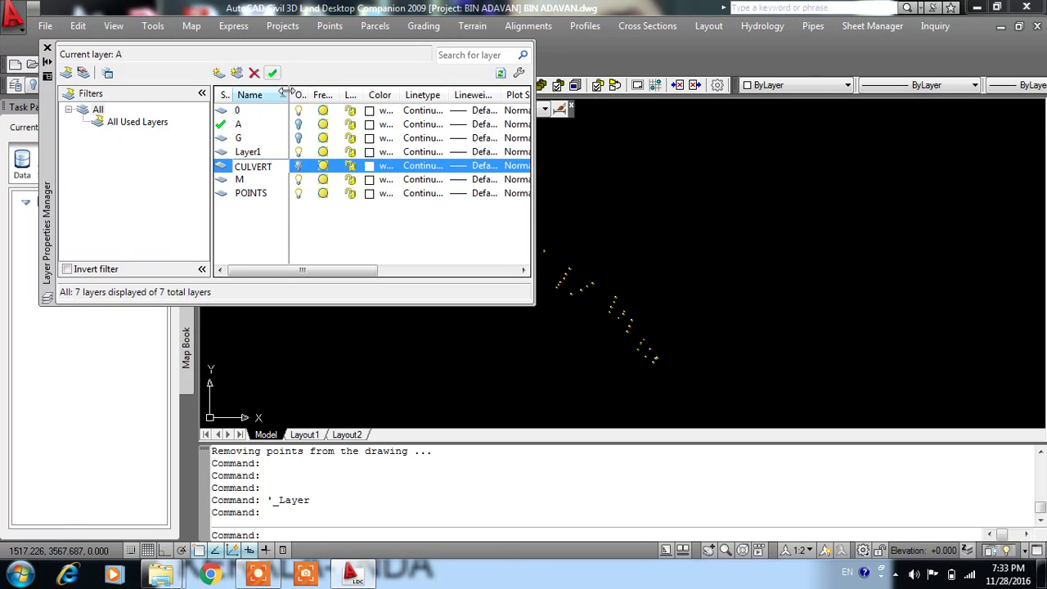
{"action": "type", "text": " PO"}
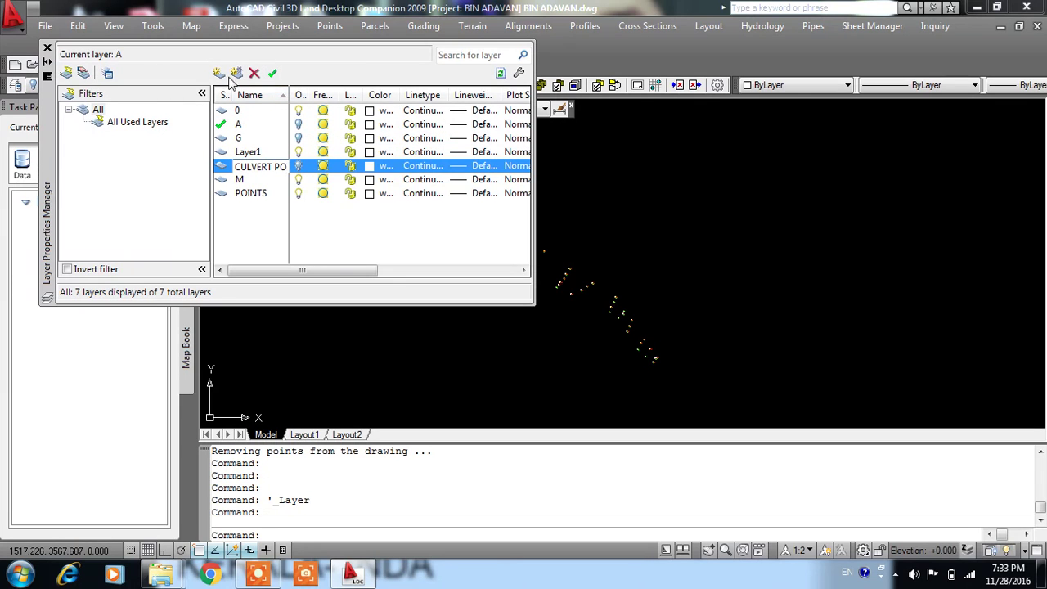
{"action": "left_click", "coordinate": [272, 72]}
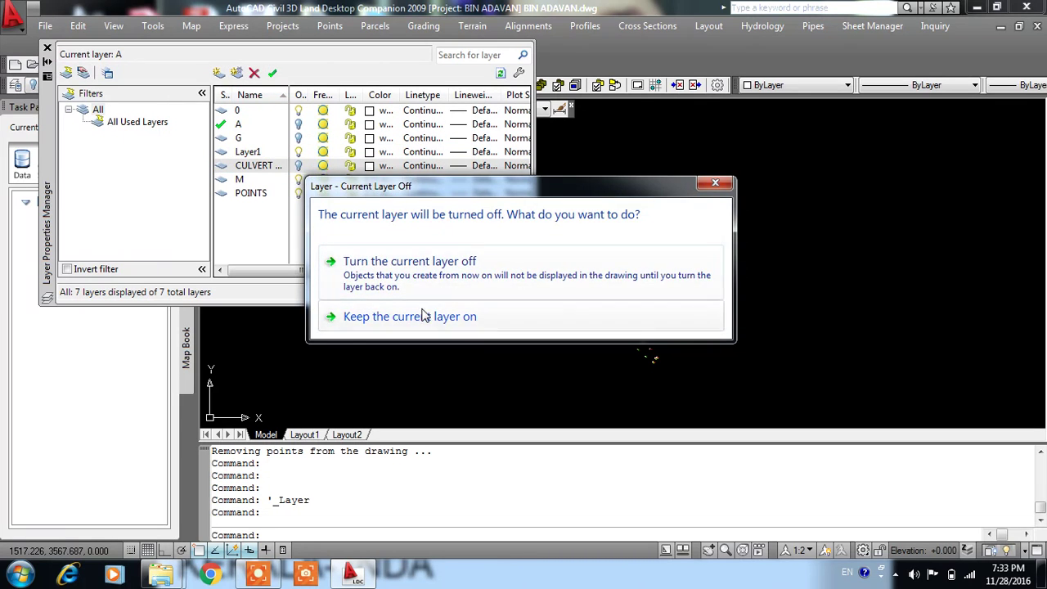
{"action": "left_click", "coordinate": [424, 316]}
{"action": "left_click", "coordinate": [47, 48]}
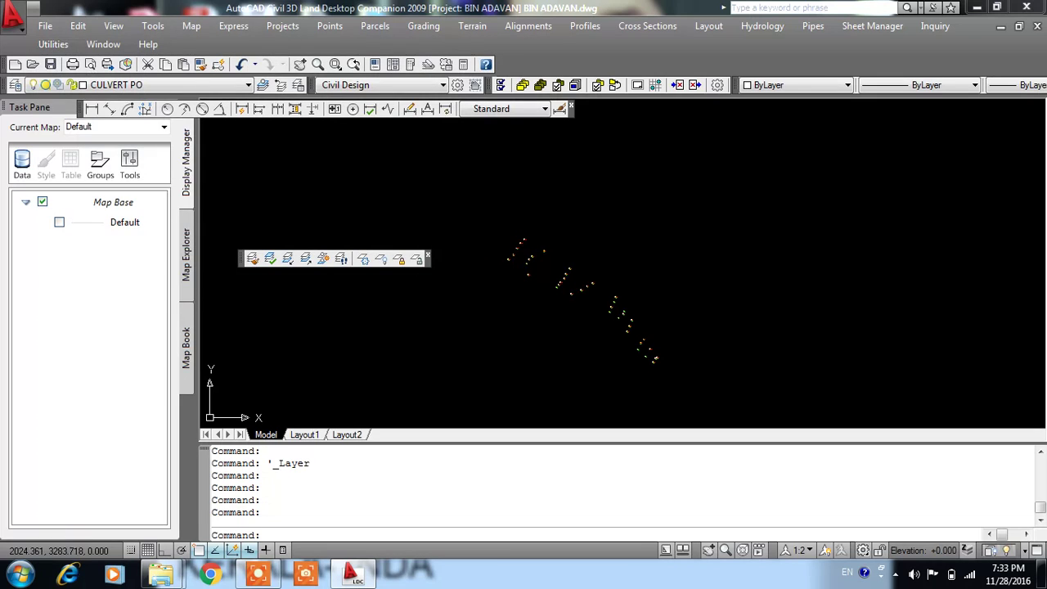
Step: Move the window-selected survey points onto layer CULVERT PO and save the drawing
{"action": "left_click", "coordinate": [705, 390]}
{"action": "left_click", "coordinate": [486, 225]}
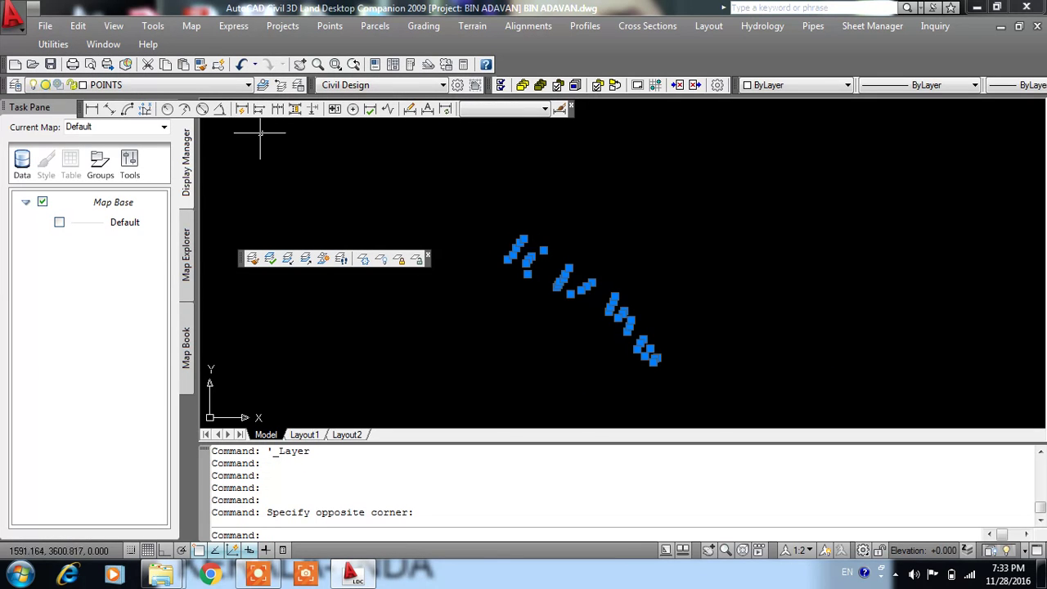
{"action": "left_click", "coordinate": [120, 85]}
{"action": "left_click", "coordinate": [123, 124]}
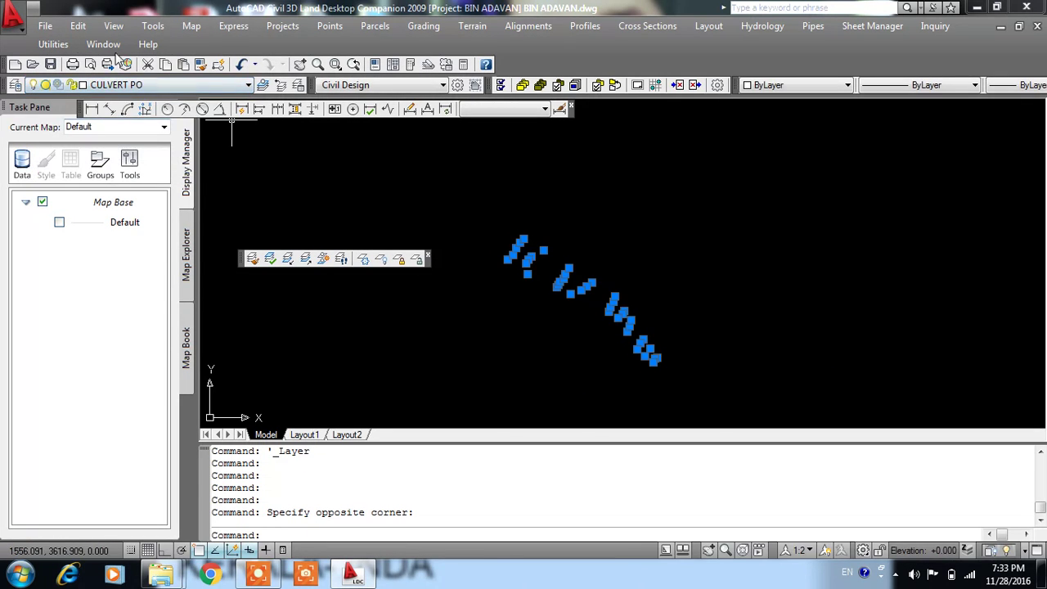
{"action": "left_click", "coordinate": [50, 66]}
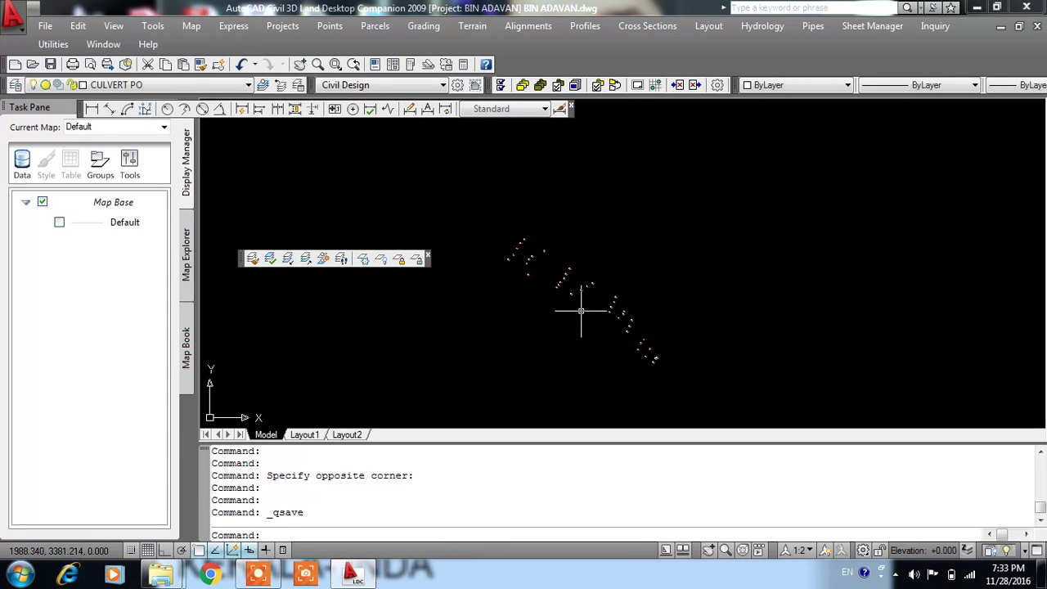
Step: Turn on the hidden survey point layer from the Layer list
{"action": "left_click", "coordinate": [163, 87]}
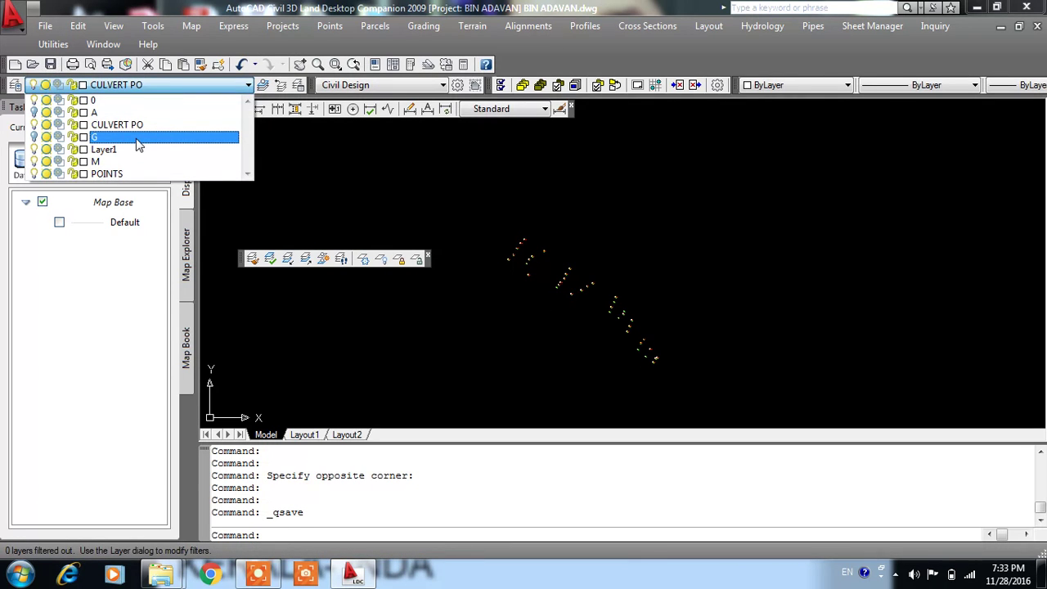
{"action": "left_click", "coordinate": [35, 112]}
{"action": "scroll", "coordinate": [624, 253], "scroll_direction": "up", "scroll_amount": 2}
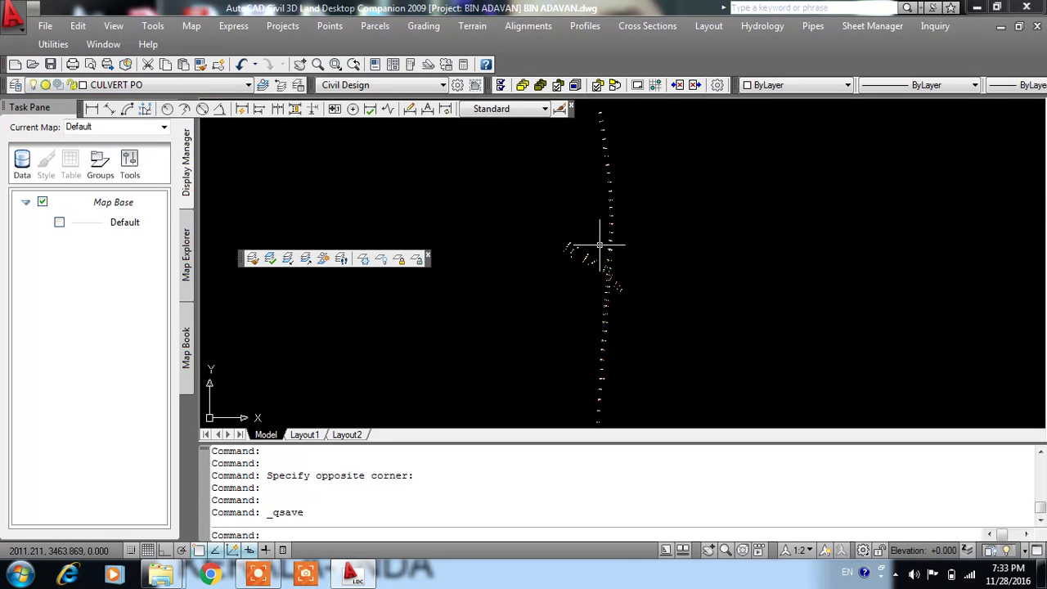
{"action": "scroll", "coordinate": [618, 262], "scroll_direction": "up", "scroll_amount": 3}
{"action": "scroll", "coordinate": [612, 276], "scroll_direction": "up", "scroll_amount": 3}
{"action": "scroll", "coordinate": [611, 275], "scroll_direction": "up", "scroll_amount": 2}
Step: Zoom and pan along points 377–393 to inspect their elevation and description labels
{"action": "scroll", "coordinate": [572, 210], "scroll_direction": "down", "scroll_amount": 3}
{"action": "scroll", "coordinate": [701, 226], "scroll_direction": "down", "scroll_amount": 3}
{"action": "scroll", "coordinate": [656, 225], "scroll_direction": "up", "scroll_amount": 4}
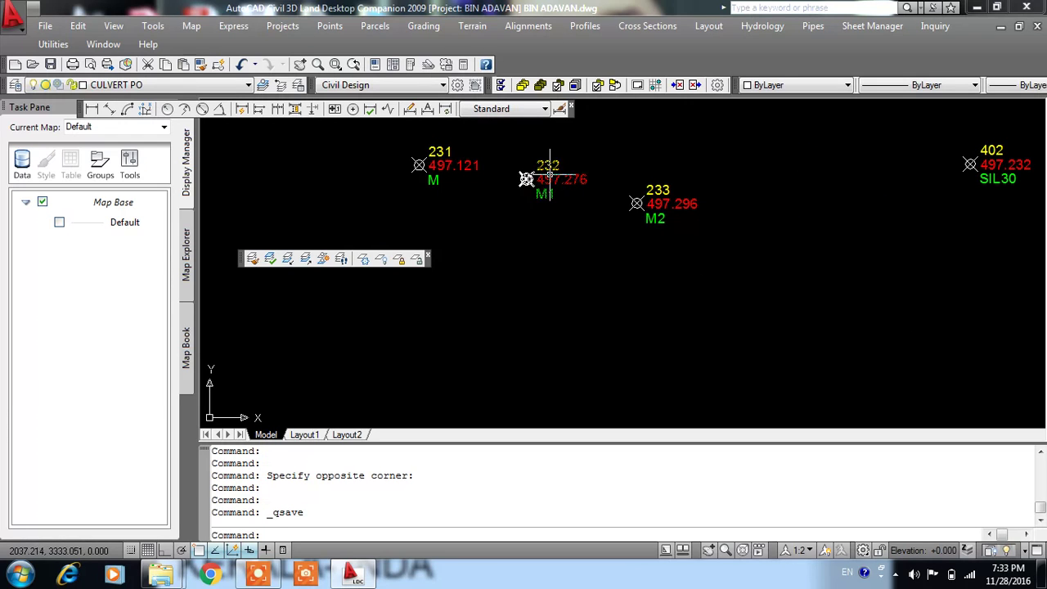
{"action": "scroll", "coordinate": [596, 373], "scroll_direction": "down", "scroll_amount": 4}
{"action": "scroll", "coordinate": [603, 222], "scroll_direction": "down", "scroll_amount": 2}
{"action": "scroll", "coordinate": [583, 185], "scroll_direction": "up", "scroll_amount": 3}
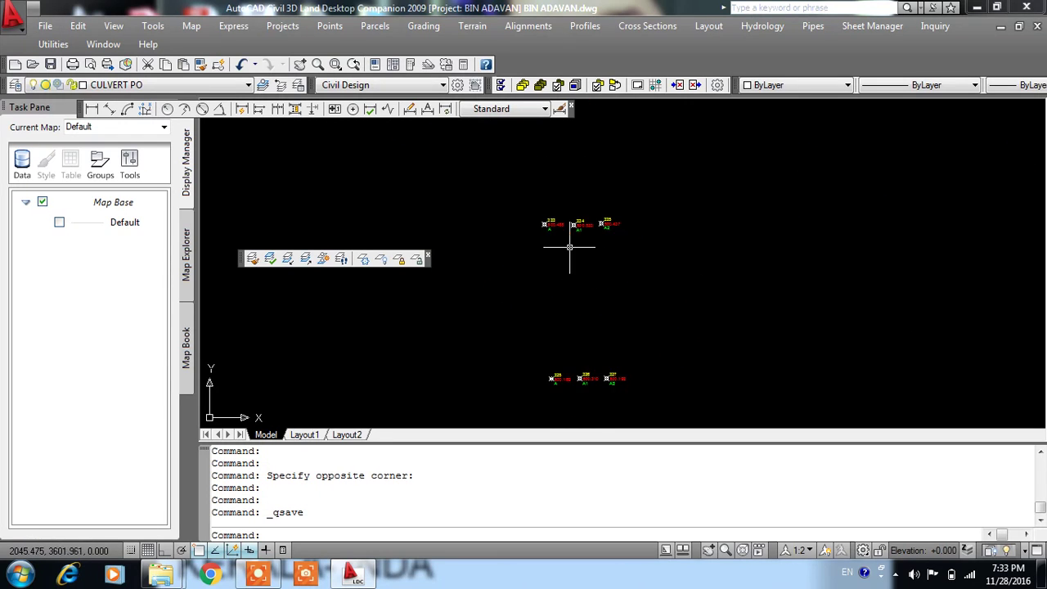
{"action": "scroll", "coordinate": [572, 278], "scroll_direction": "down", "scroll_amount": 3}
{"action": "scroll", "coordinate": [565, 303], "scroll_direction": "up", "scroll_amount": 3}
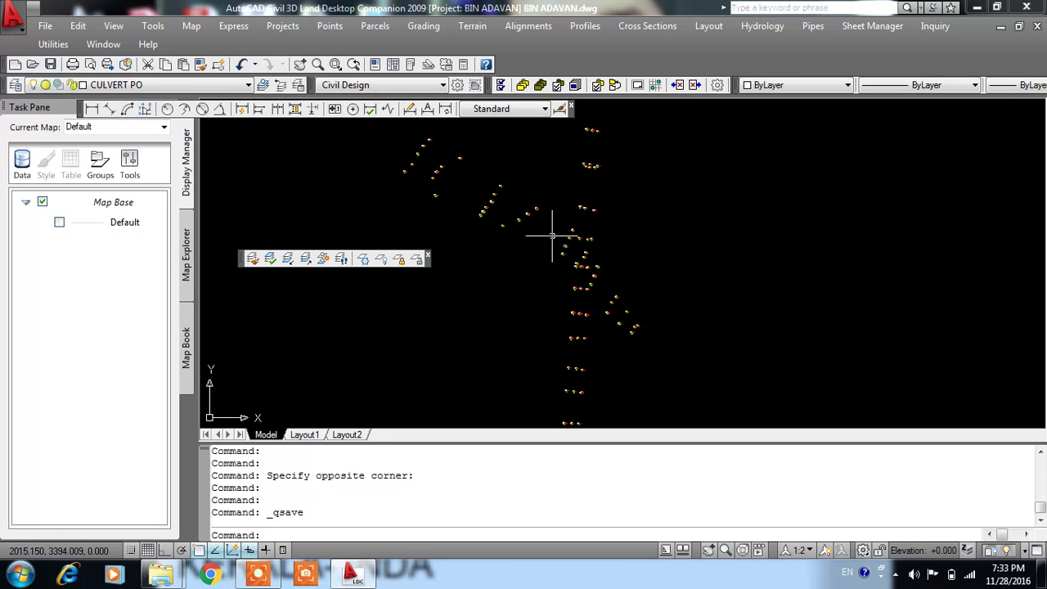
{"action": "scroll", "coordinate": [578, 317], "scroll_direction": "down", "scroll_amount": 2}
{"action": "middle_click_drag", "start_coordinate": [611, 238], "coordinate": [615, 267]}
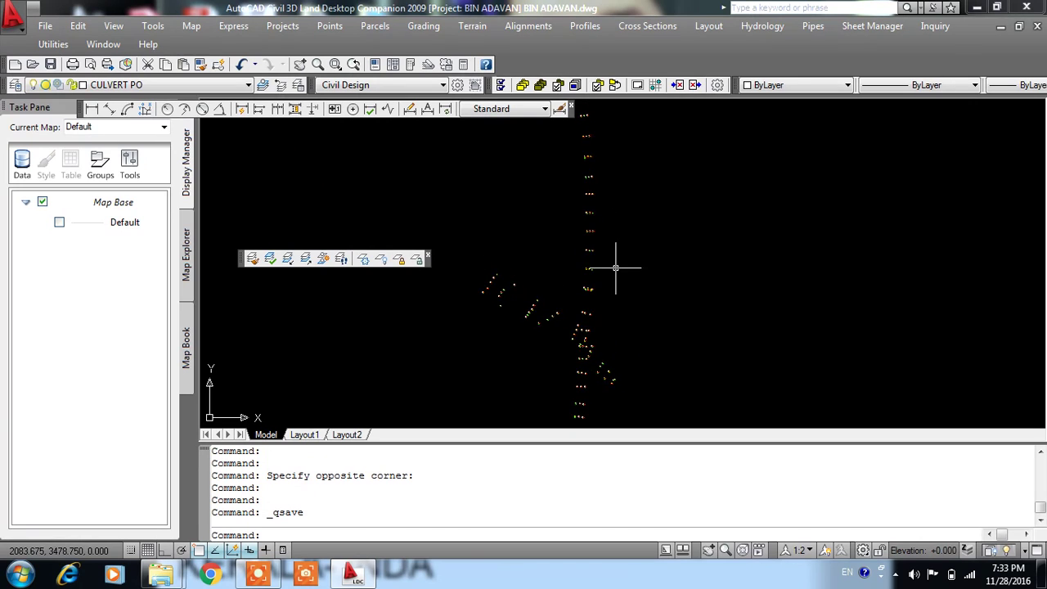
{"action": "scroll", "coordinate": [577, 295], "scroll_direction": "up", "scroll_amount": 3}
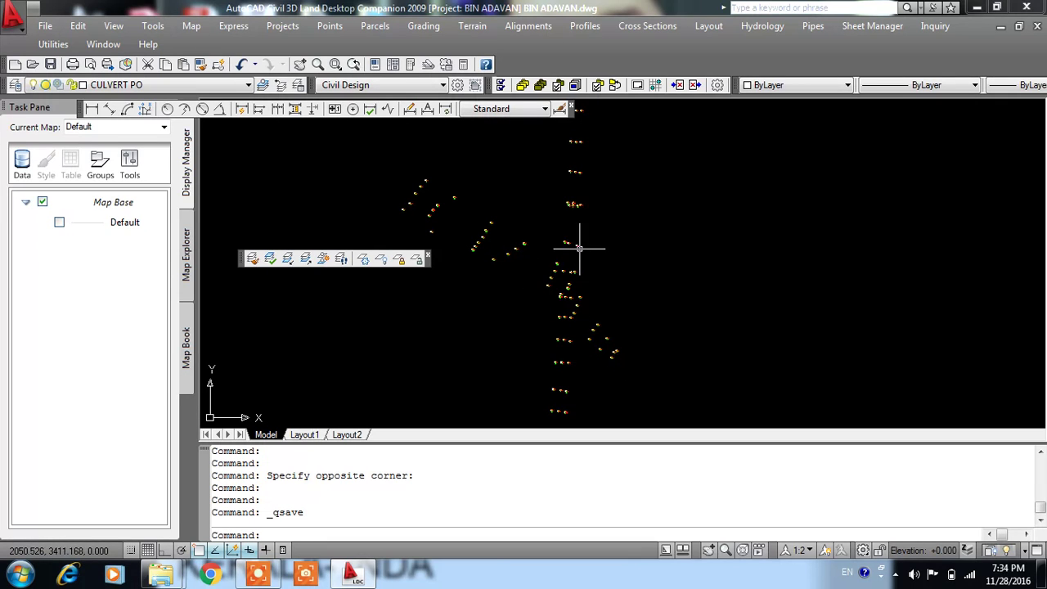
{"action": "scroll", "coordinate": [579, 248], "scroll_direction": "down", "scroll_amount": 3}
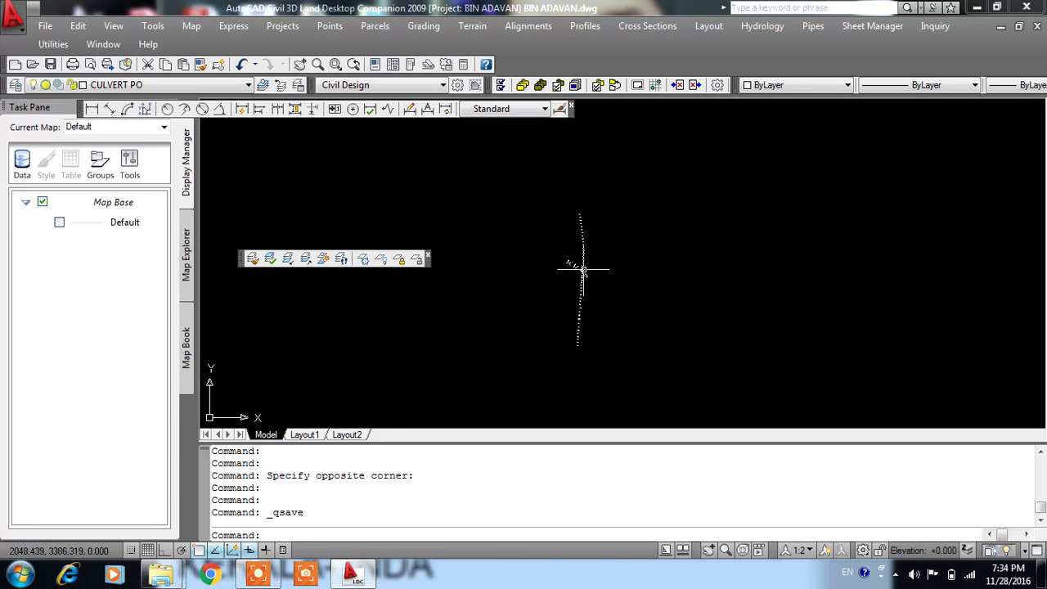
{"action": "scroll", "coordinate": [598, 222], "scroll_direction": "down", "scroll_amount": 2}
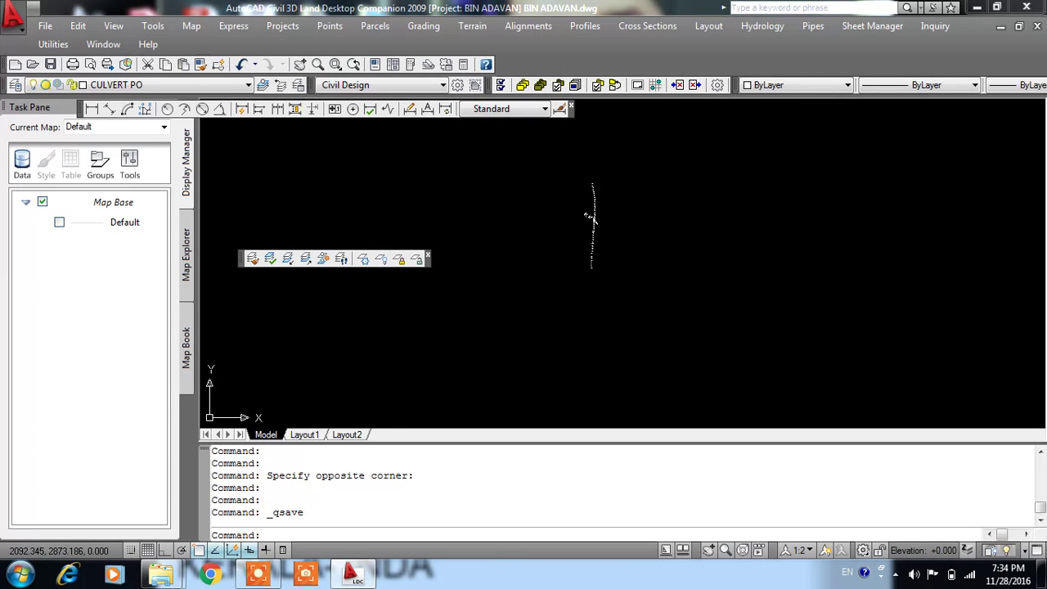
{"action": "scroll", "coordinate": [499, 382], "scroll_direction": "up", "scroll_amount": 3}
{"action": "scroll", "coordinate": [568, 300], "scroll_direction": "up", "scroll_amount": 3}
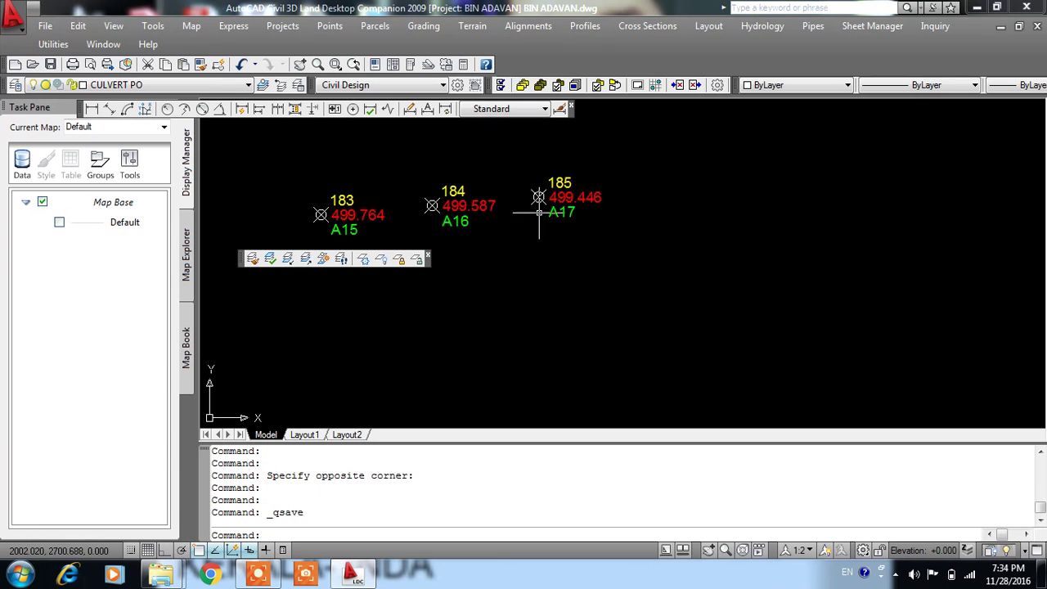
{"action": "scroll", "coordinate": [544, 224], "scroll_direction": "down", "scroll_amount": 3}
{"action": "scroll", "coordinate": [568, 176], "scroll_direction": "up", "scroll_amount": 2}
{"action": "scroll", "coordinate": [577, 140], "scroll_direction": "up", "scroll_amount": 2}
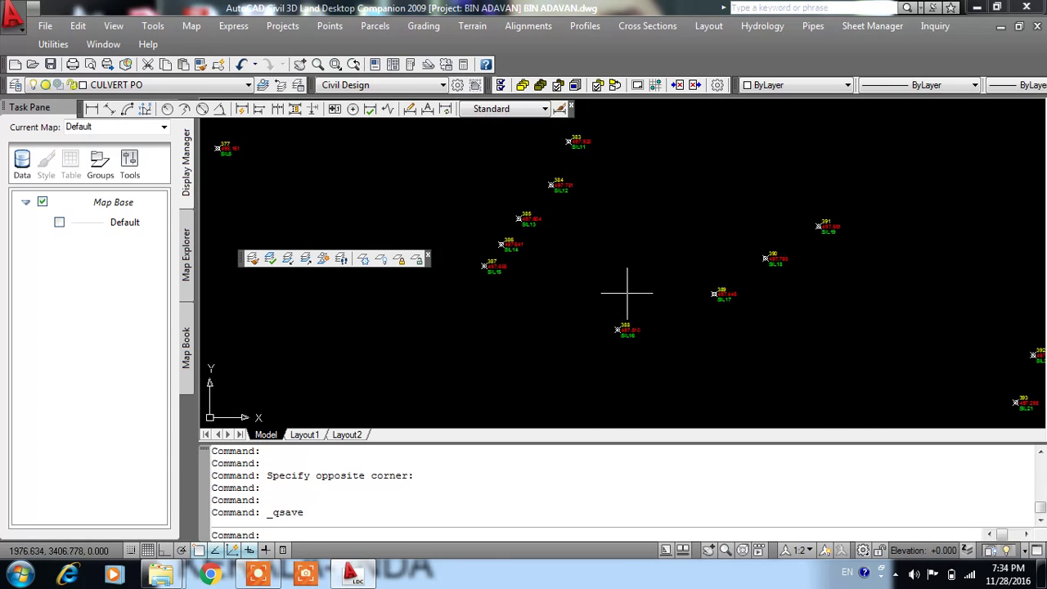
Step: Select point 388 and turn off the CULVERT PO layer, accepting the warning
{"action": "key", "text": "Escape"}
{"action": "left_click", "coordinate": [652, 300]}
{"action": "left_click", "coordinate": [612, 344]}
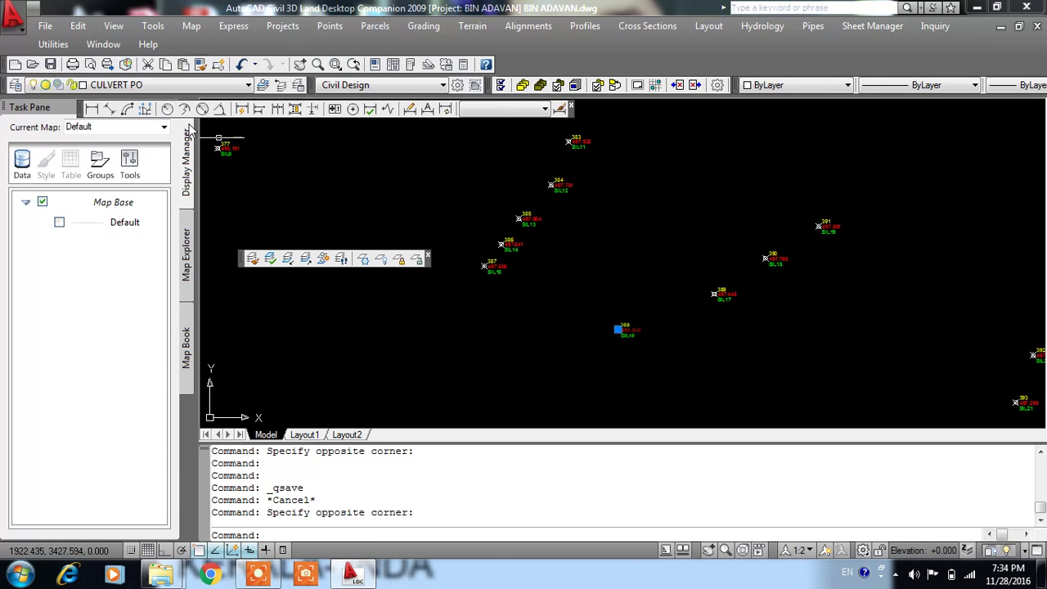
{"action": "left_click", "coordinate": [149, 85]}
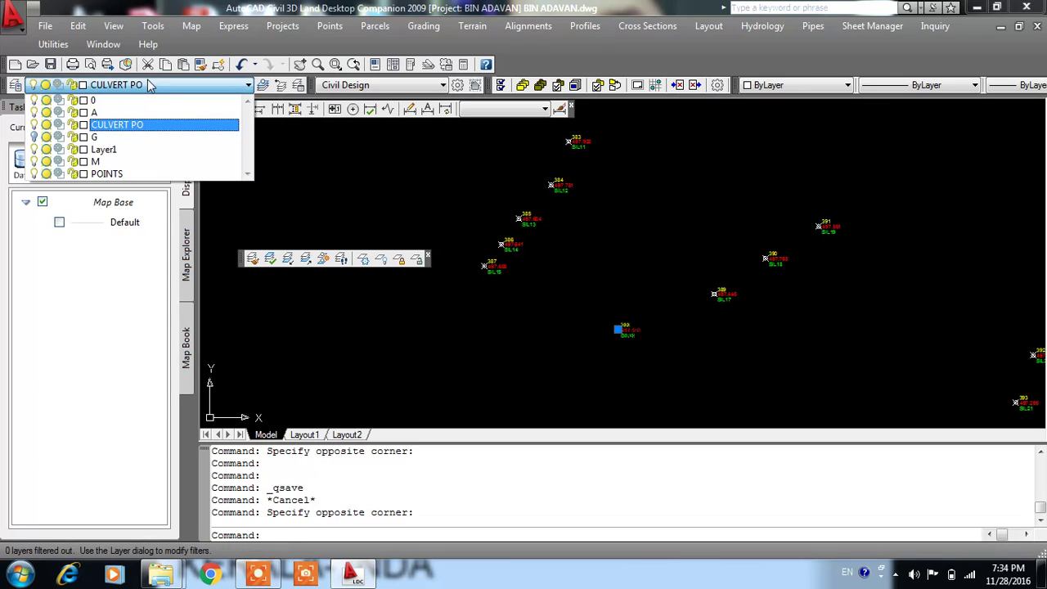
{"action": "left_click", "coordinate": [34, 124]}
{"action": "left_click", "coordinate": [503, 203]}
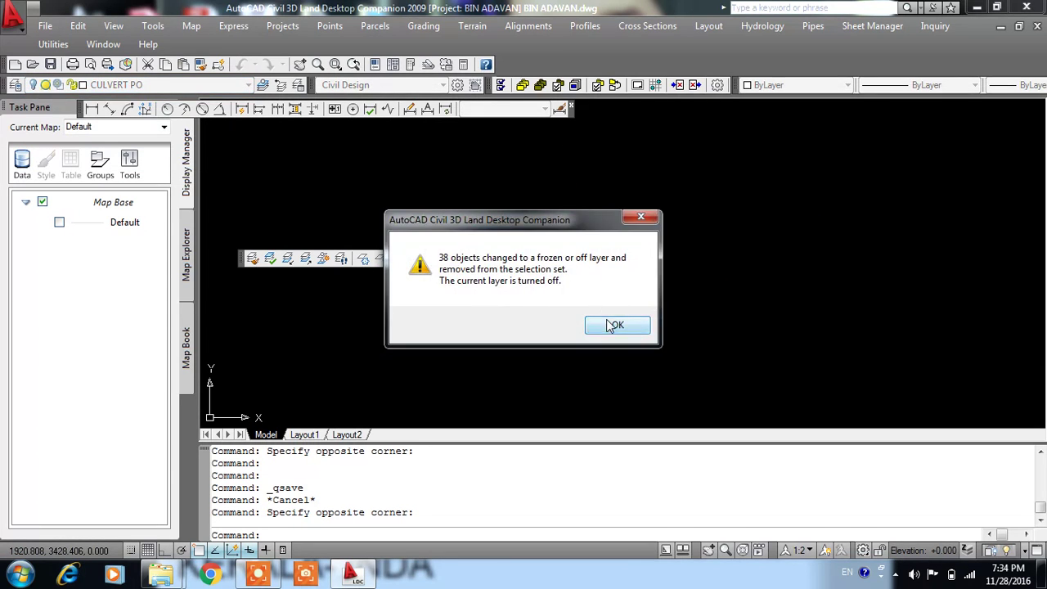
{"action": "left_click", "coordinate": [611, 325]}
Step: Zoom and pan down the remaining road point column
{"action": "scroll", "coordinate": [646, 327], "scroll_direction": "up", "scroll_amount": 2}
{"action": "scroll", "coordinate": [642, 351], "scroll_direction": "up", "scroll_amount": 2}
{"action": "scroll", "coordinate": [629, 270], "scroll_direction": "up", "scroll_amount": 2}
{"action": "scroll", "coordinate": [638, 260], "scroll_direction": "up", "scroll_amount": 2}
{"action": "scroll", "coordinate": [638, 260], "scroll_direction": "down", "scroll_amount": 5}
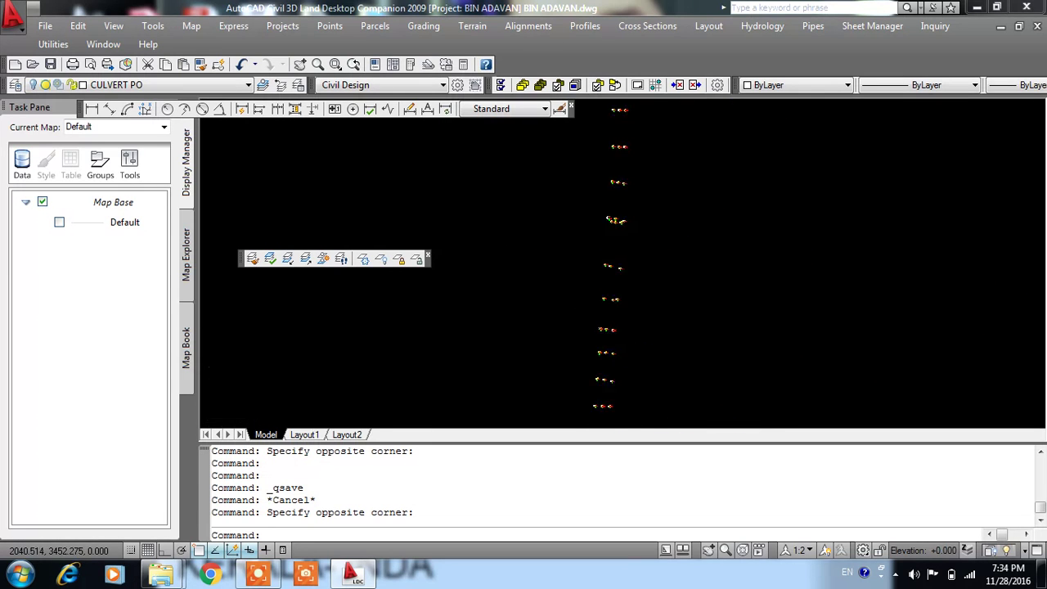
{"action": "middle_click_drag", "start_coordinate": [609, 277], "coordinate": [592, 344]}
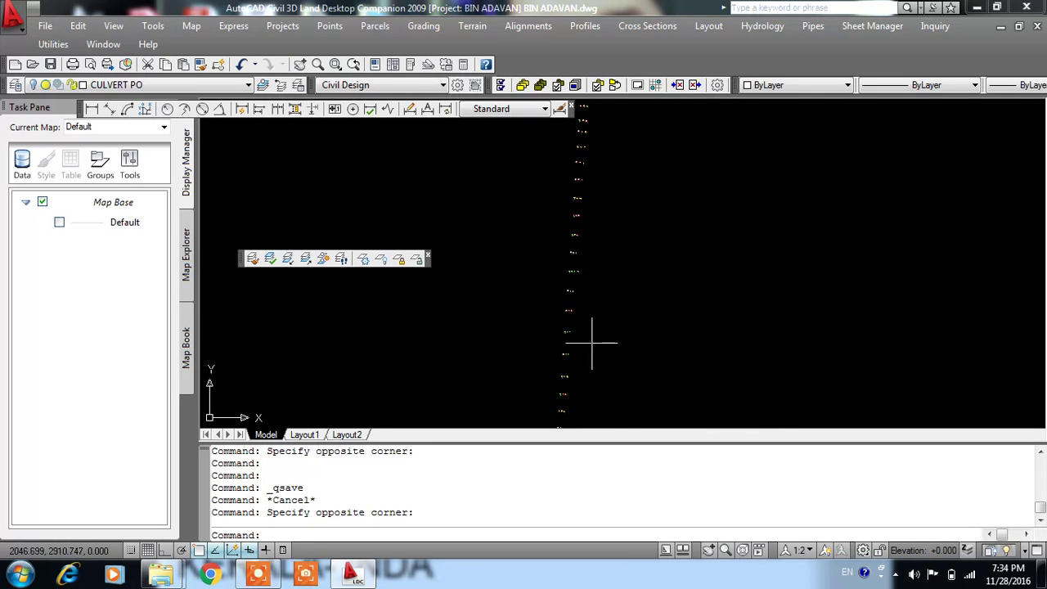
{"action": "scroll", "coordinate": [474, 199], "scroll_direction": "up", "scroll_amount": 2}
{"action": "scroll", "coordinate": [554, 169], "scroll_direction": "up", "scroll_amount": 2}
{"action": "scroll", "coordinate": [596, 269], "scroll_direction": "up", "scroll_amount": 1}
{"action": "scroll", "coordinate": [591, 269], "scroll_direction": "down", "scroll_amount": 5}
{"action": "scroll", "coordinate": [590, 269], "scroll_direction": "up", "scroll_amount": 2}
{"action": "scroll", "coordinate": [584, 211], "scroll_direction": "up", "scroll_amount": 2}
{"action": "scroll", "coordinate": [603, 311], "scroll_direction": "down", "scroll_amount": 6}
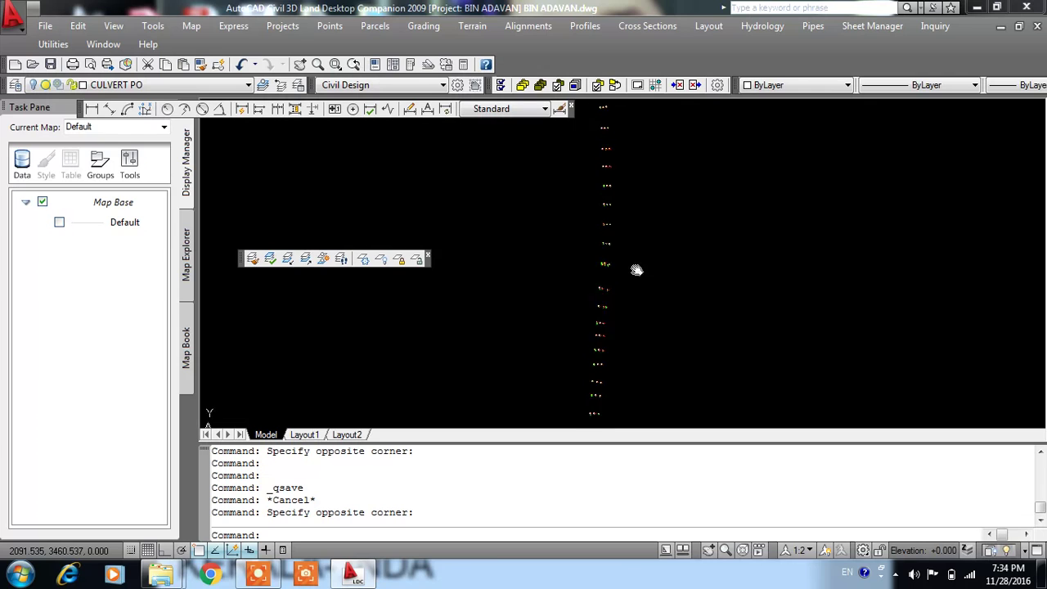
{"action": "scroll", "coordinate": [630, 245], "scroll_direction": "up", "scroll_amount": 4}
{"action": "scroll", "coordinate": [589, 189], "scroll_direction": "up", "scroll_amount": 2}
{"action": "middle_click_drag", "start_coordinate": [580, 184], "coordinate": [582, 276]}
{"action": "scroll", "coordinate": [593, 303], "scroll_direction": "up", "scroll_amount": 2}
{"action": "scroll", "coordinate": [585, 261], "scroll_direction": "down", "scroll_amount": 3}
{"action": "scroll", "coordinate": [575, 272], "scroll_direction": "down", "scroll_amount": 3}
Step: Minimize the drawing and browse back to Local Disk (D:) in Explorer
{"action": "left_click", "coordinate": [981, 7]}
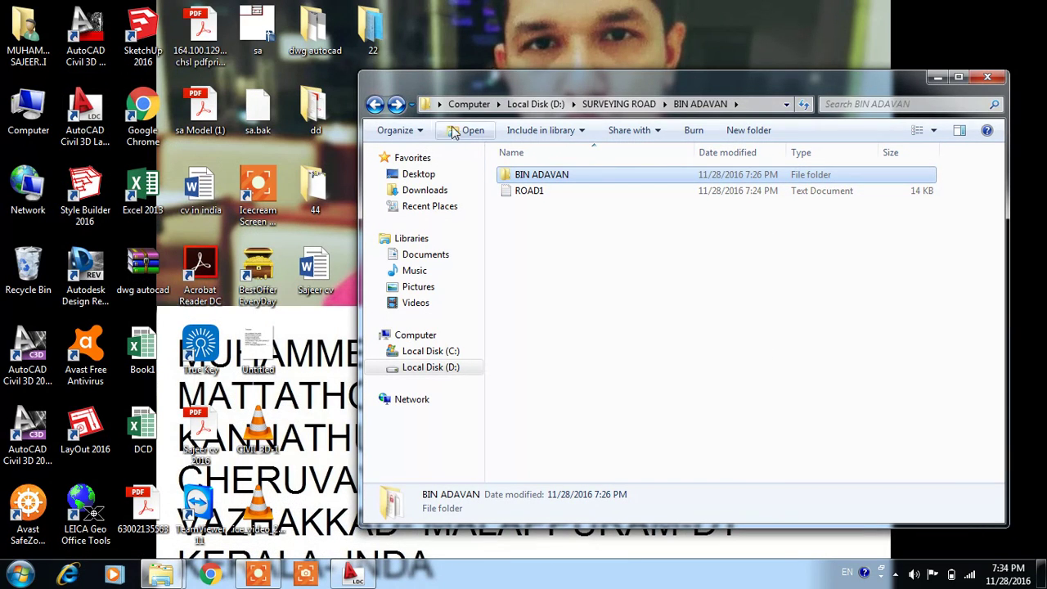
{"action": "left_click", "coordinate": [376, 104]}
{"action": "left_click", "coordinate": [375, 104]}
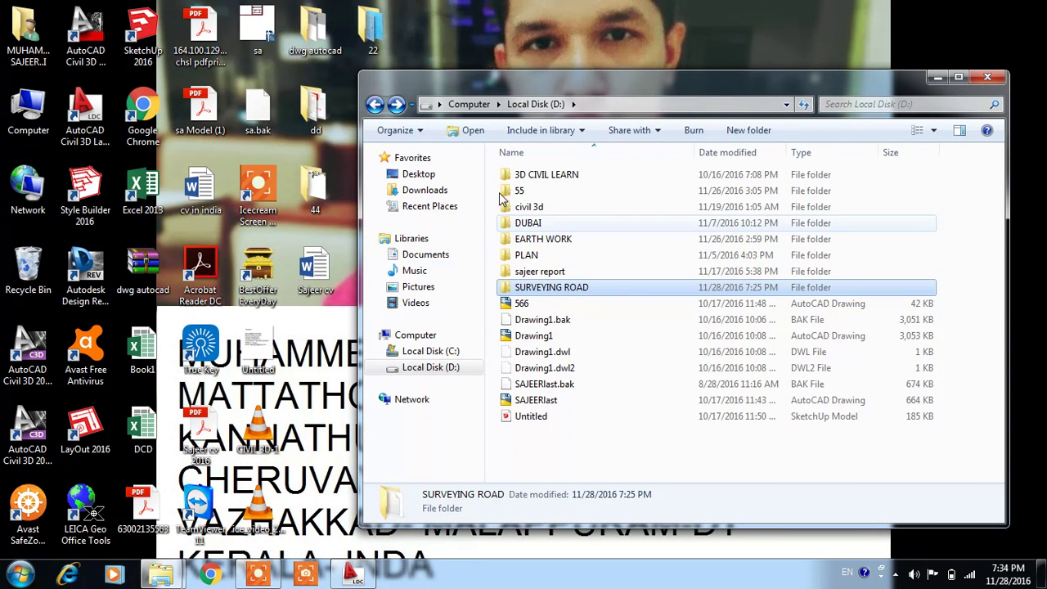
{"action": "left_click", "coordinate": [375, 104]}
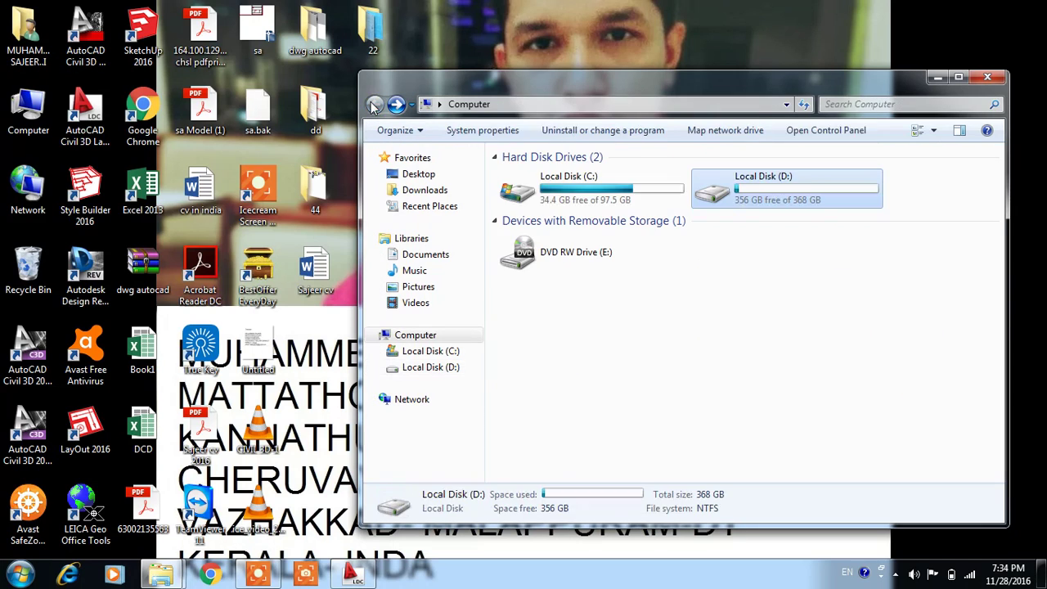
{"action": "double_click", "coordinate": [758, 202]}
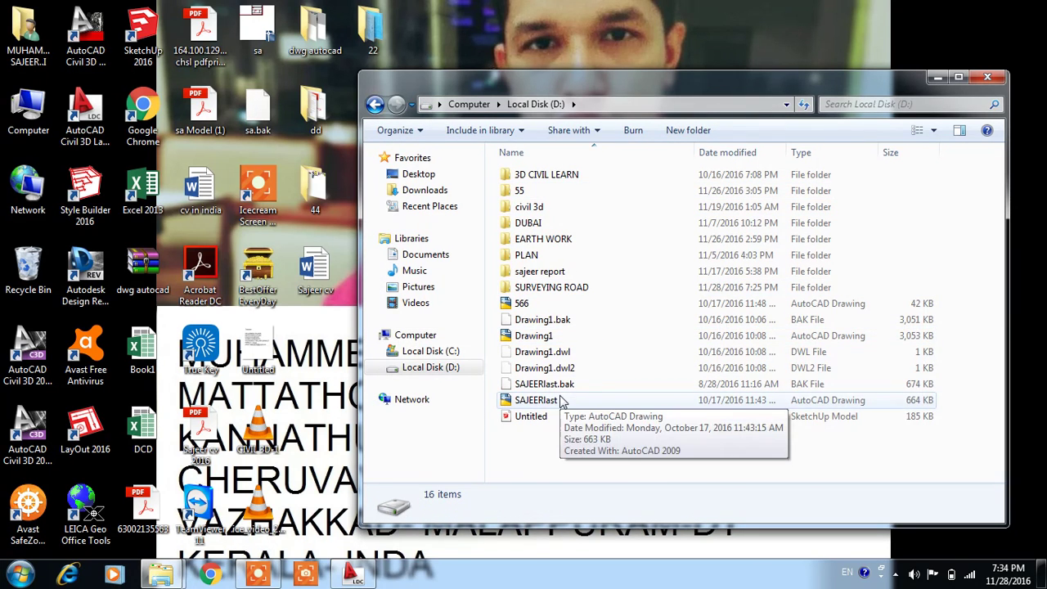
{"action": "left_click", "coordinate": [561, 400]}
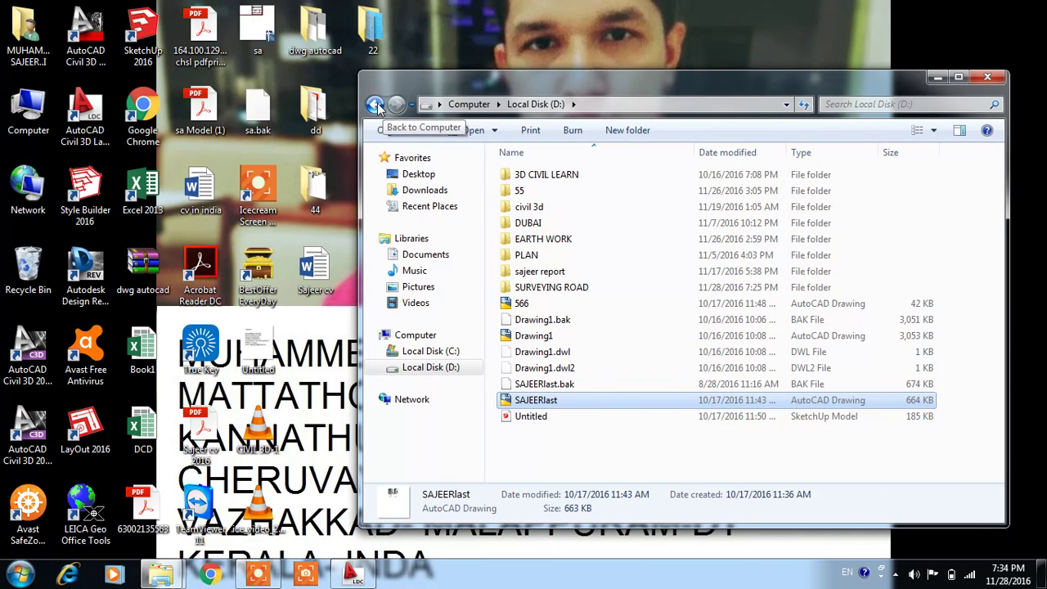
Step: Look inside the civil 3d folder on D:, then return to the road drawing
{"action": "left_click", "coordinate": [375, 105]}
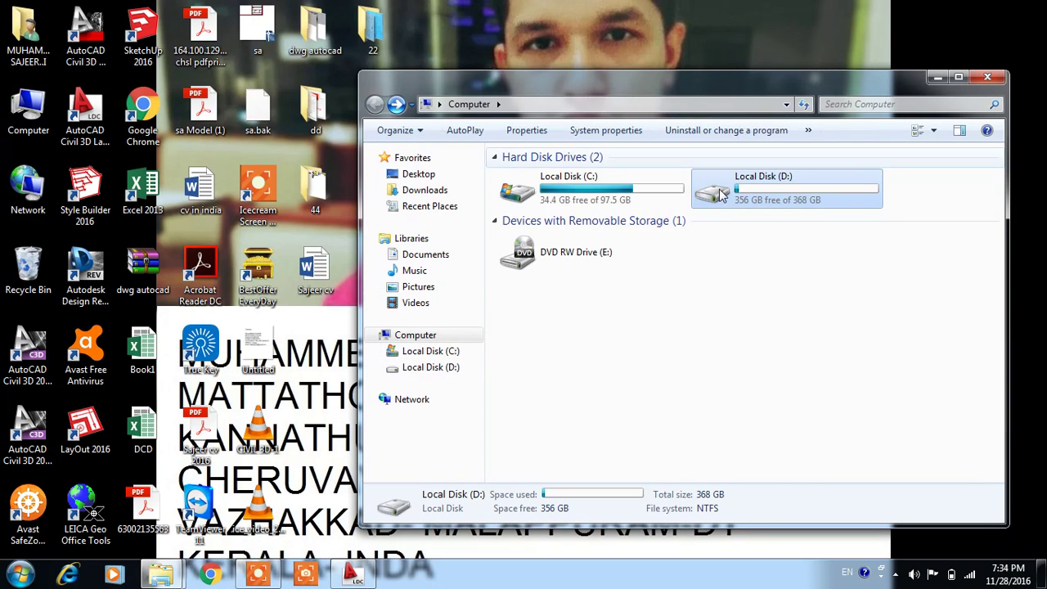
{"action": "double_click", "coordinate": [808, 199]}
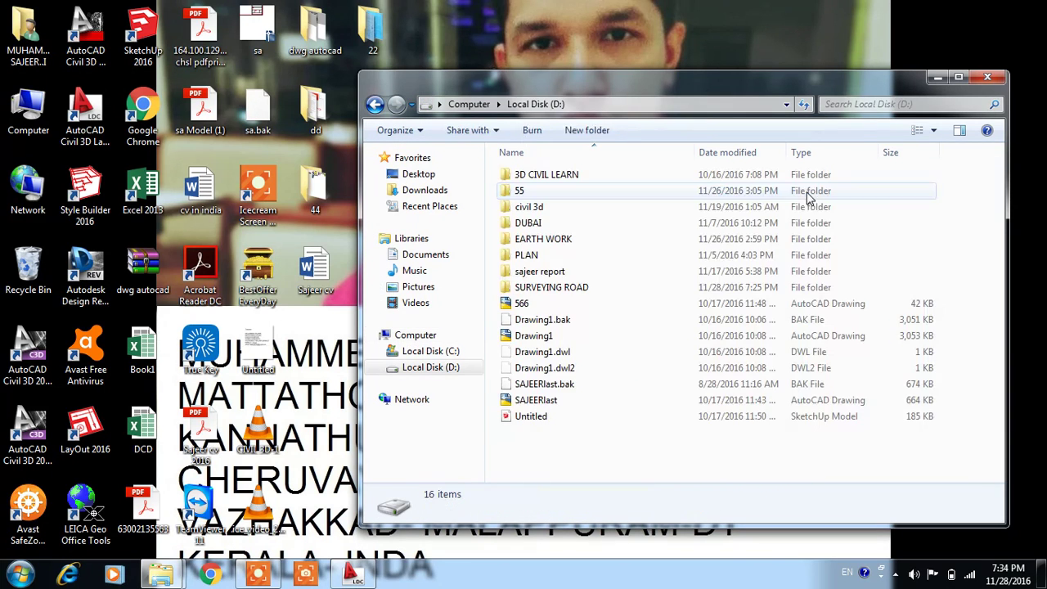
{"action": "double_click", "coordinate": [552, 209]}
{"action": "left_click", "coordinate": [376, 105]}
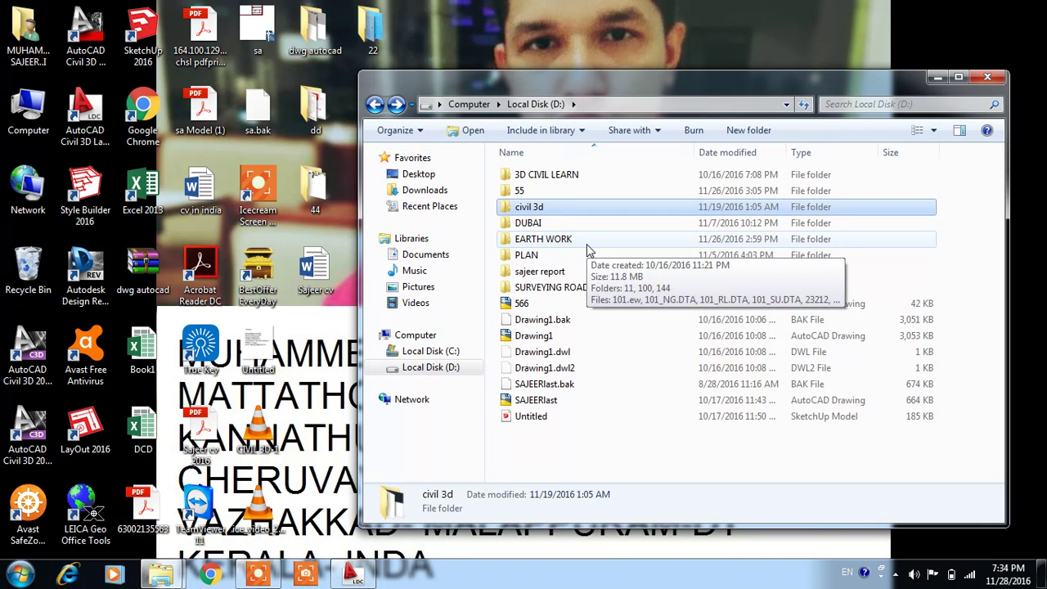
{"action": "left_click", "coordinate": [258, 573]}
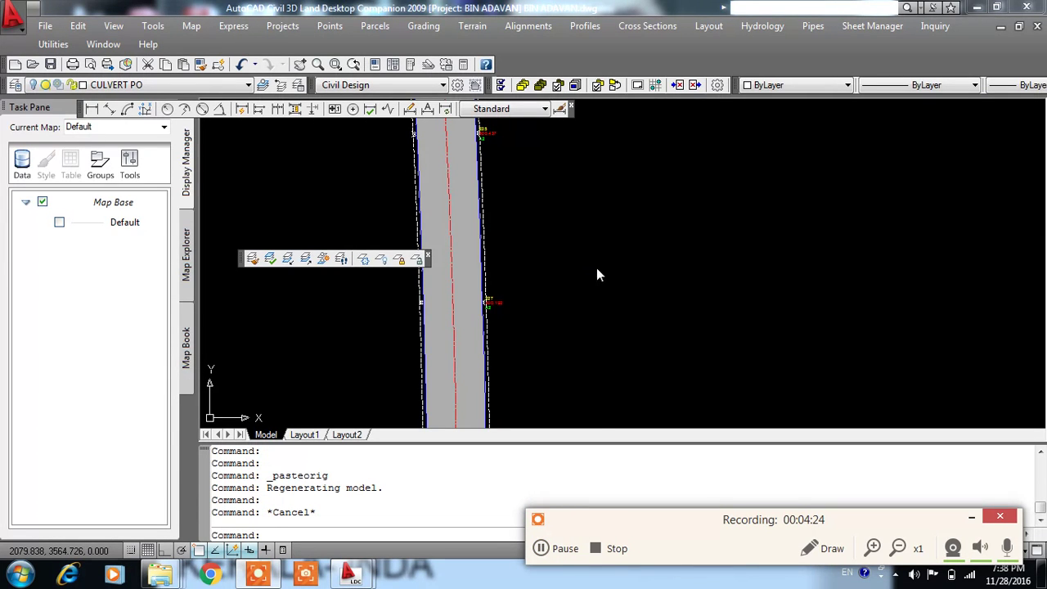
{"action": "scroll", "coordinate": [605, 270], "scroll_direction": "down", "scroll_amount": 8}
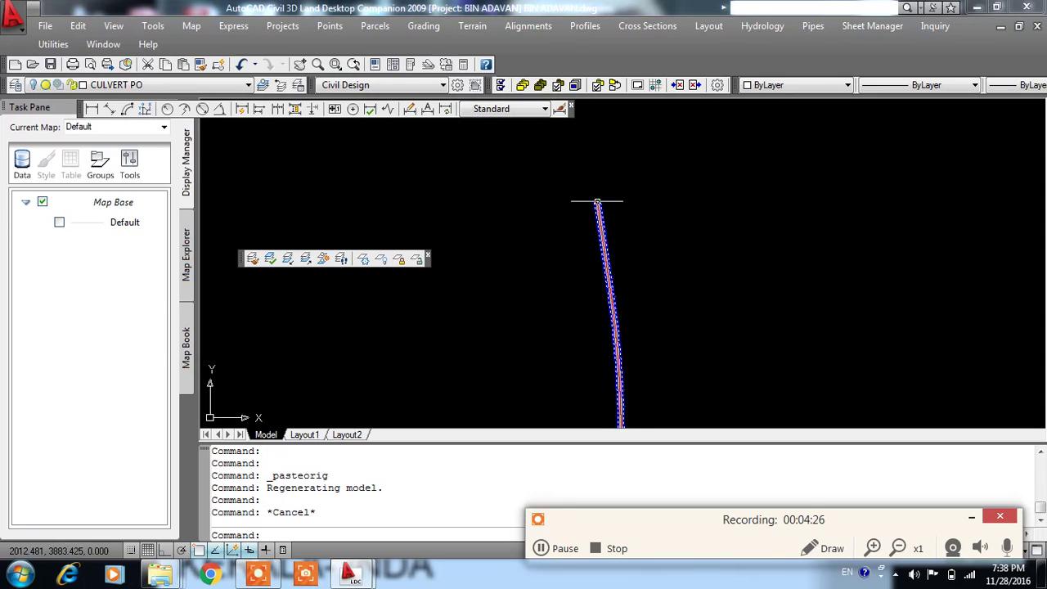
{"action": "scroll", "coordinate": [597, 201], "scroll_direction": "up", "scroll_amount": 2}
{"action": "scroll", "coordinate": [601, 196], "scroll_direction": "up", "scroll_amount": 2}
{"action": "scroll", "coordinate": [625, 155], "scroll_direction": "up", "scroll_amount": 3}
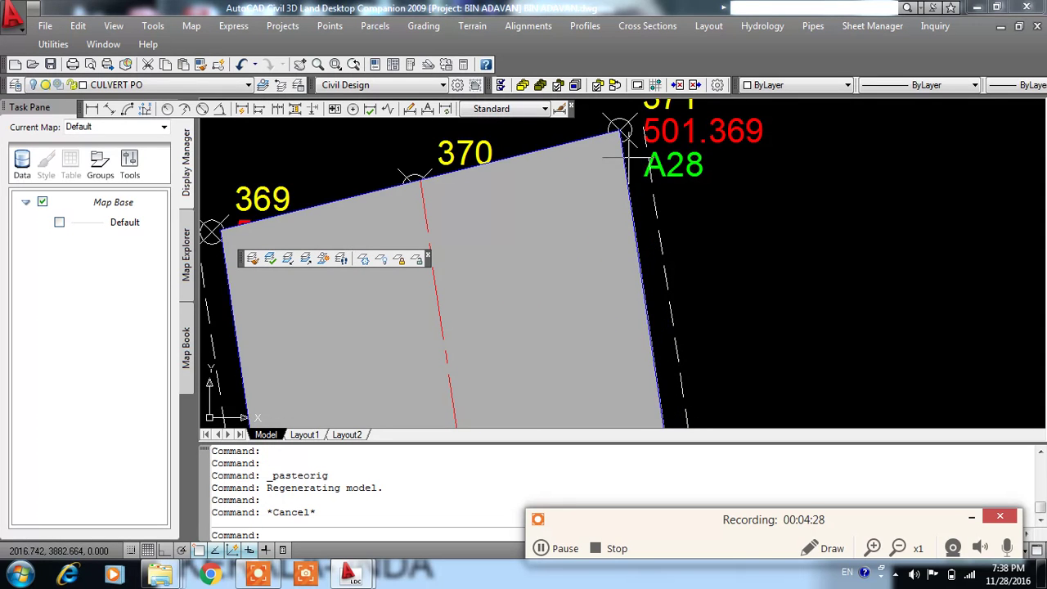
{"action": "scroll", "coordinate": [793, 163], "scroll_direction": "down", "scroll_amount": 4}
{"action": "scroll", "coordinate": [552, 209], "scroll_direction": "up", "scroll_amount": 3}
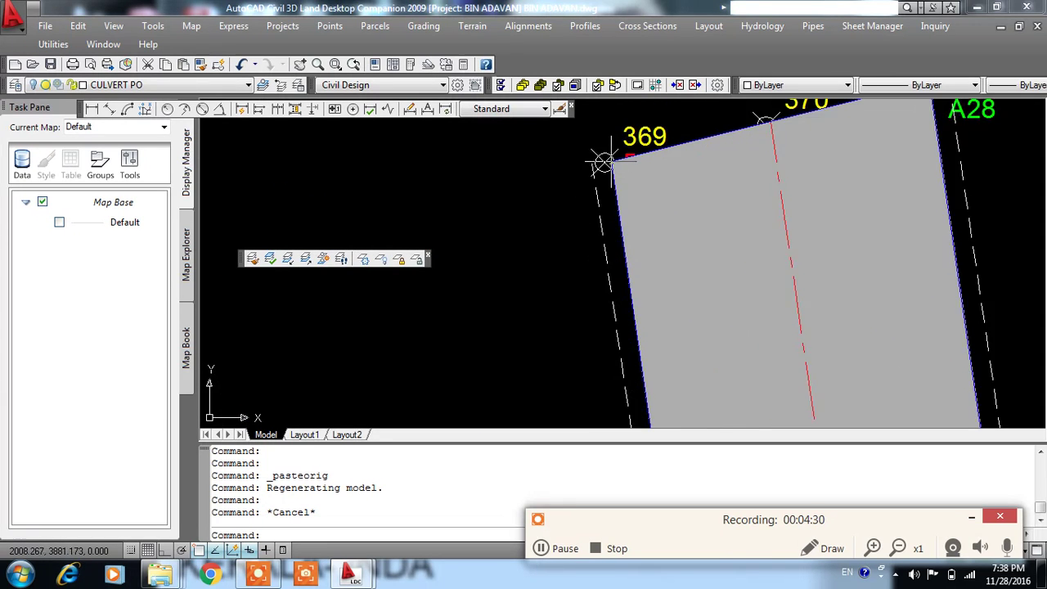
{"action": "scroll", "coordinate": [602, 163], "scroll_direction": "down", "scroll_amount": 3}
{"action": "scroll", "coordinate": [608, 147], "scroll_direction": "down", "scroll_amount": 5}
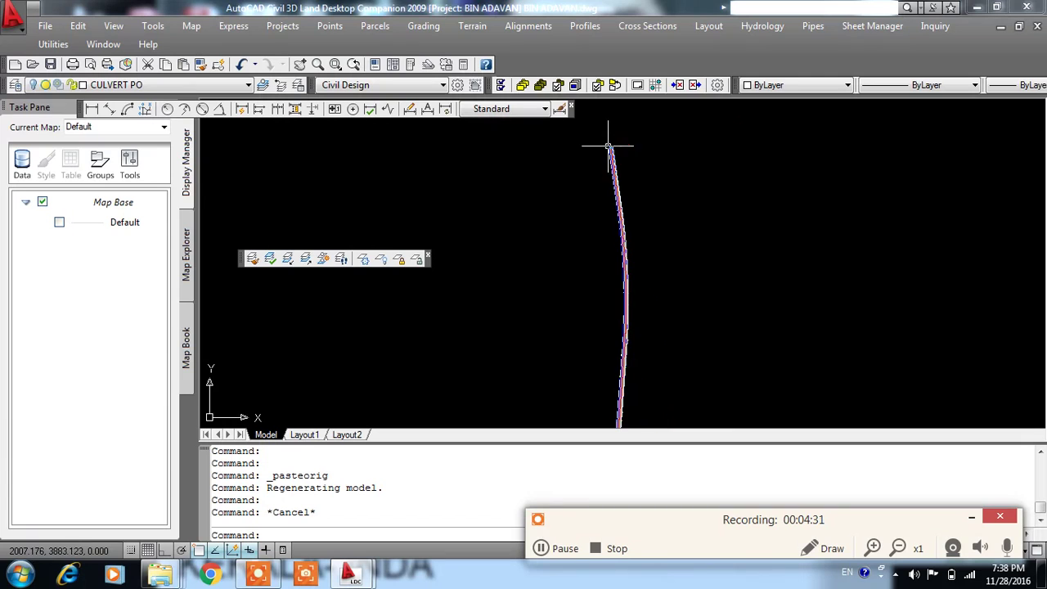
{"action": "left_click", "coordinate": [143, 85]}
{"action": "left_click", "coordinate": [46, 161]}
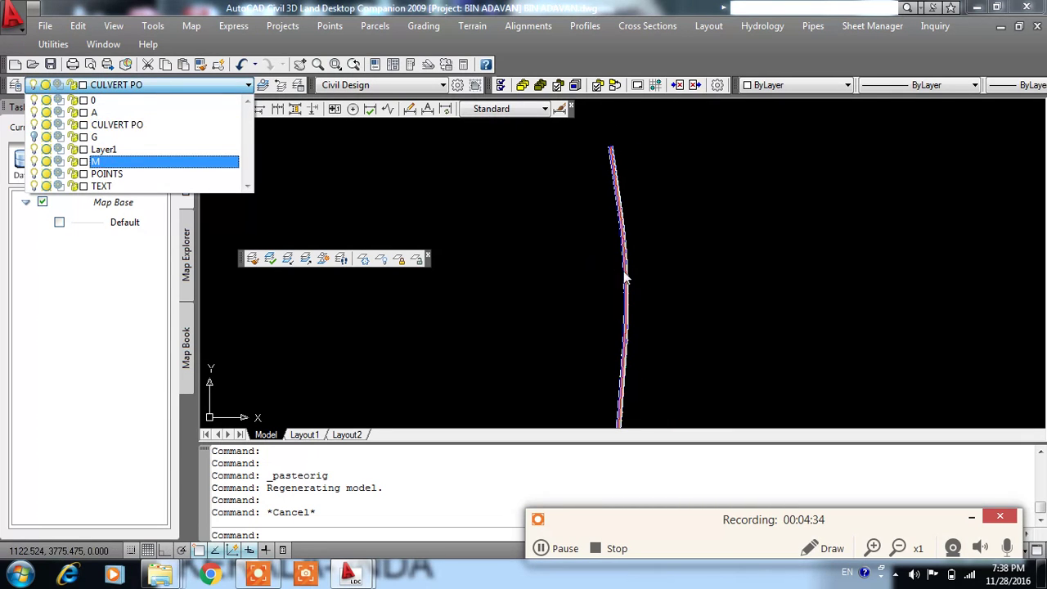
{"action": "left_click", "coordinate": [634, 274]}
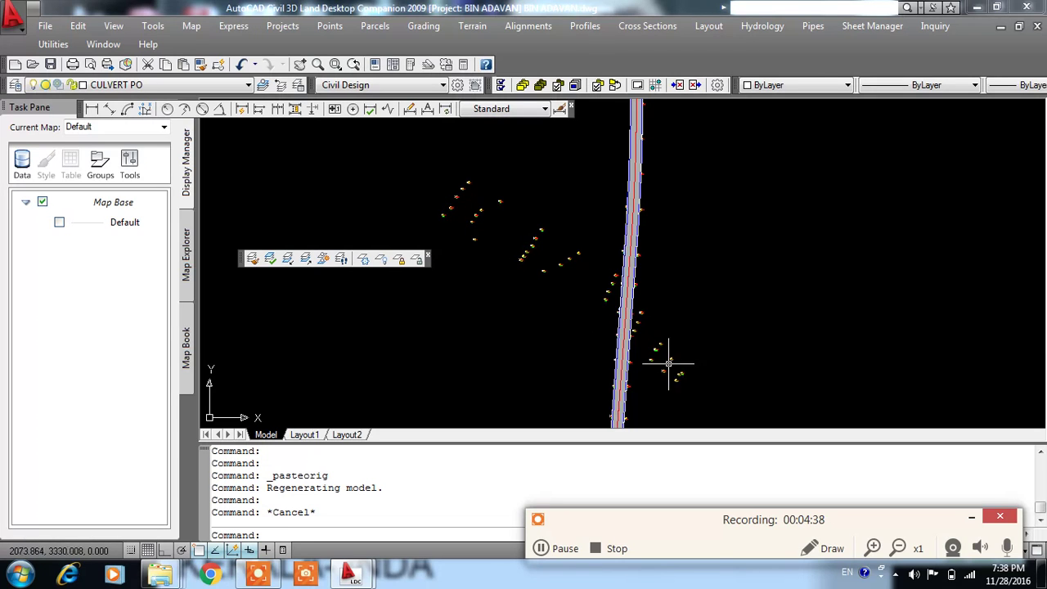
{"action": "scroll", "coordinate": [678, 369], "scroll_direction": "down", "scroll_amount": 3}
{"action": "scroll", "coordinate": [584, 355], "scroll_direction": "up", "scroll_amount": 2}
{"action": "scroll", "coordinate": [638, 284], "scroll_direction": "up", "scroll_amount": 1}
{"action": "scroll", "coordinate": [659, 332], "scroll_direction": "up", "scroll_amount": 2}
{"action": "scroll", "coordinate": [576, 245], "scroll_direction": "up", "scroll_amount": 2}
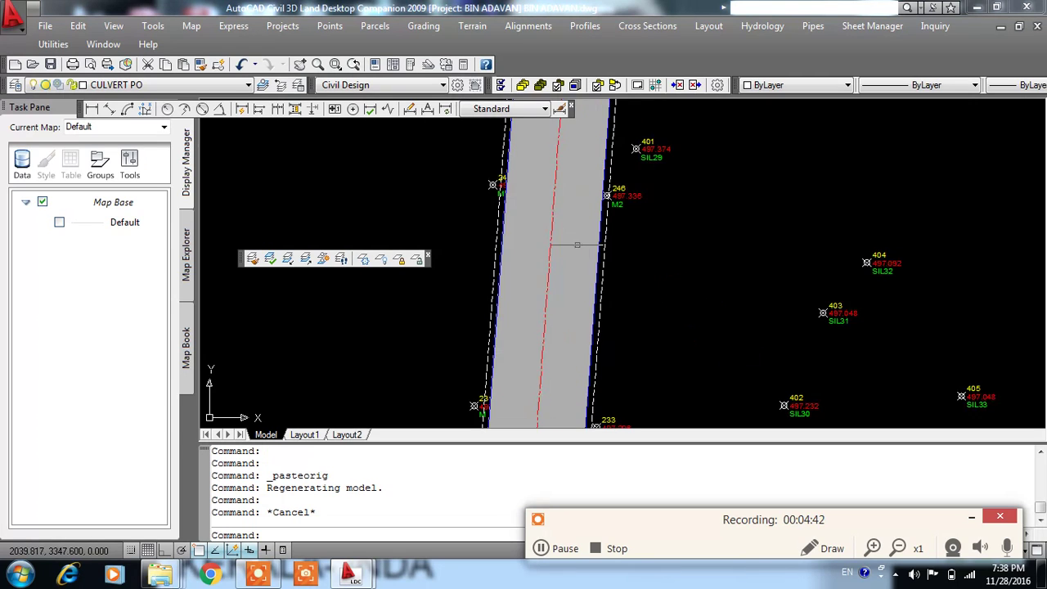
{"action": "left_click", "coordinate": [550, 230]}
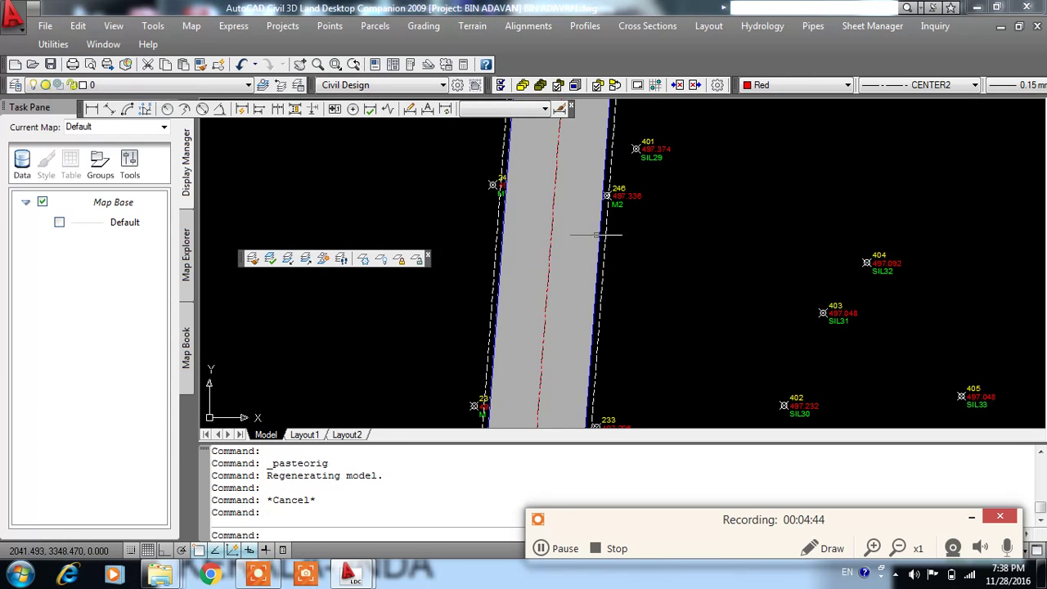
{"action": "scroll", "coordinate": [596, 235], "scroll_direction": "up", "scroll_amount": 3}
{"action": "scroll", "coordinate": [496, 286], "scroll_direction": "down", "scroll_amount": 5}
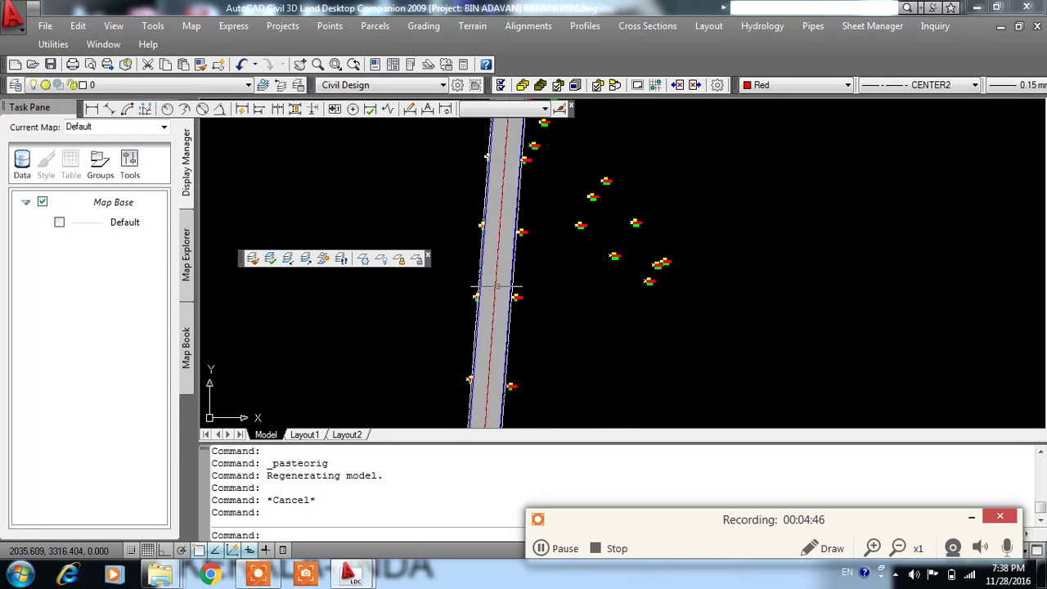
{"action": "scroll", "coordinate": [483, 311], "scroll_direction": "up", "scroll_amount": 3}
{"action": "scroll", "coordinate": [532, 319], "scroll_direction": "down", "scroll_amount": 2}
{"action": "scroll", "coordinate": [596, 311], "scroll_direction": "down", "scroll_amount": 2}
{"action": "scroll", "coordinate": [609, 335], "scroll_direction": "up", "scroll_amount": 2}
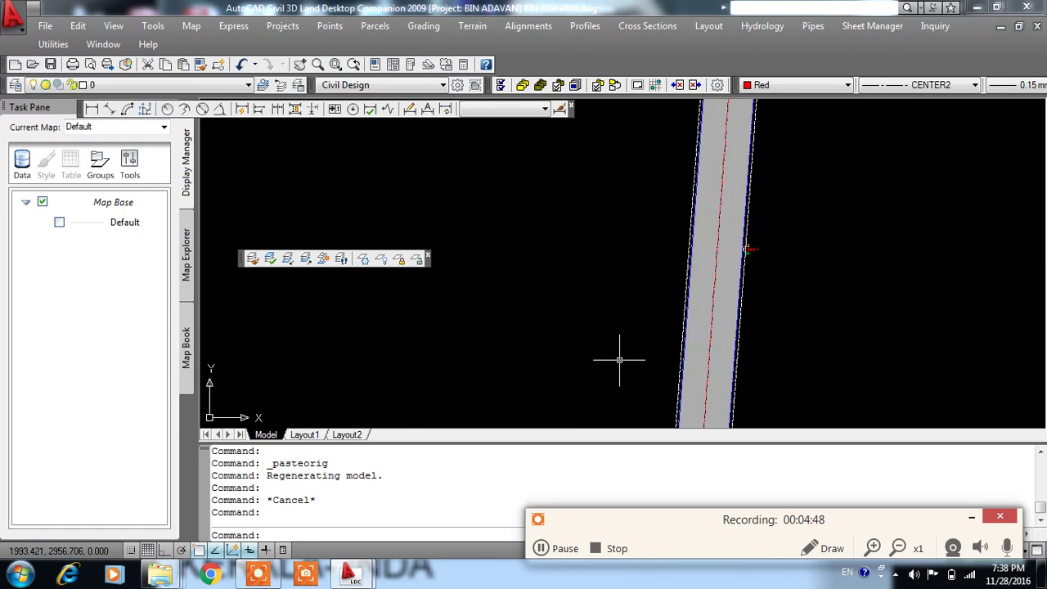
{"action": "middle_click_drag", "start_coordinate": [778, 327], "coordinate": [740, 319]}
{"action": "scroll", "coordinate": [711, 307], "scroll_direction": "up", "scroll_amount": 3}
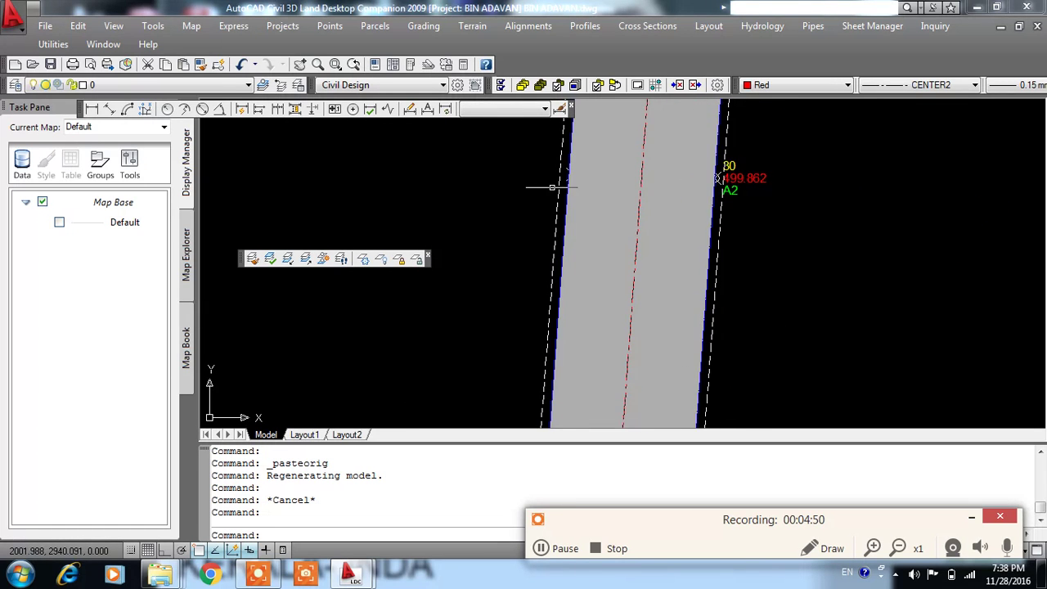
{"action": "scroll", "coordinate": [572, 176], "scroll_direction": "up", "scroll_amount": 2}
{"action": "scroll", "coordinate": [646, 184], "scroll_direction": "down", "scroll_amount": 3}
{"action": "scroll", "coordinate": [622, 217], "scroll_direction": "down", "scroll_amount": 1}
{"action": "scroll", "coordinate": [612, 262], "scroll_direction": "up", "scroll_amount": 1}
{"action": "scroll", "coordinate": [612, 278], "scroll_direction": "down", "scroll_amount": 2}
{"action": "scroll", "coordinate": [613, 331], "scroll_direction": "up", "scroll_amount": 2}
{"action": "scroll", "coordinate": [580, 298], "scroll_direction": "up", "scroll_amount": 2}
{"action": "scroll", "coordinate": [605, 346], "scroll_direction": "down", "scroll_amount": 3}
{"action": "scroll", "coordinate": [605, 345], "scroll_direction": "down", "scroll_amount": 2}
{"action": "scroll", "coordinate": [583, 327], "scroll_direction": "up", "scroll_amount": 1}
{"action": "scroll", "coordinate": [578, 294], "scroll_direction": "up", "scroll_amount": 2}
{"action": "scroll", "coordinate": [661, 362], "scroll_direction": "up", "scroll_amount": 3}
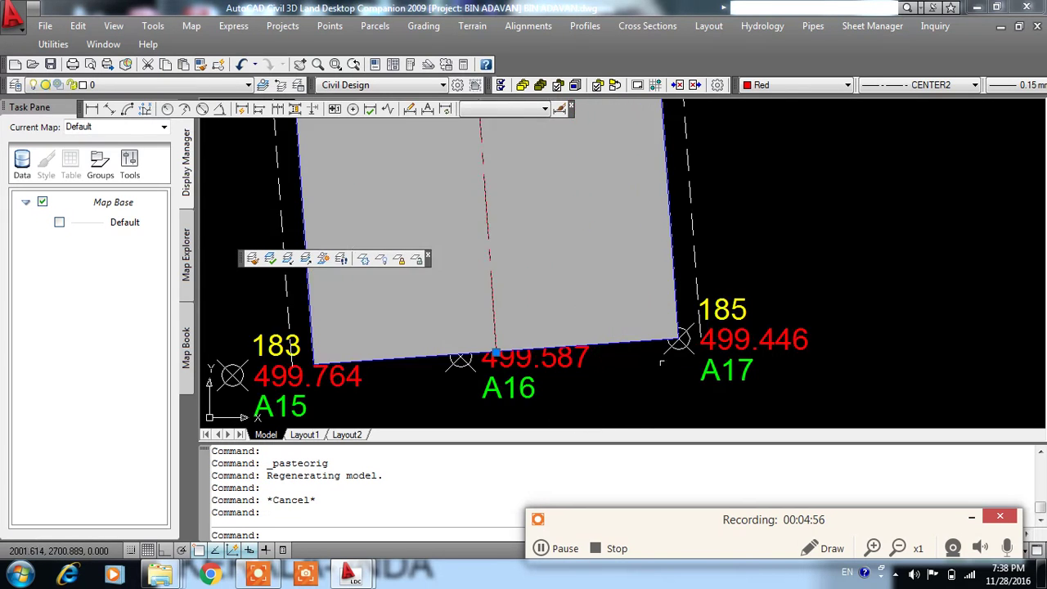
{"action": "scroll", "coordinate": [646, 343], "scroll_direction": "down", "scroll_amount": 3}
{"action": "scroll", "coordinate": [613, 352], "scroll_direction": "up", "scroll_amount": 2}
{"action": "scroll", "coordinate": [526, 384], "scroll_direction": "down", "scroll_amount": 3}
{"action": "scroll", "coordinate": [526, 384], "scroll_direction": "down", "scroll_amount": 2}
{"action": "scroll", "coordinate": [511, 343], "scroll_direction": "up", "scroll_amount": 2}
{"action": "scroll", "coordinate": [500, 319], "scroll_direction": "up", "scroll_amount": 3}
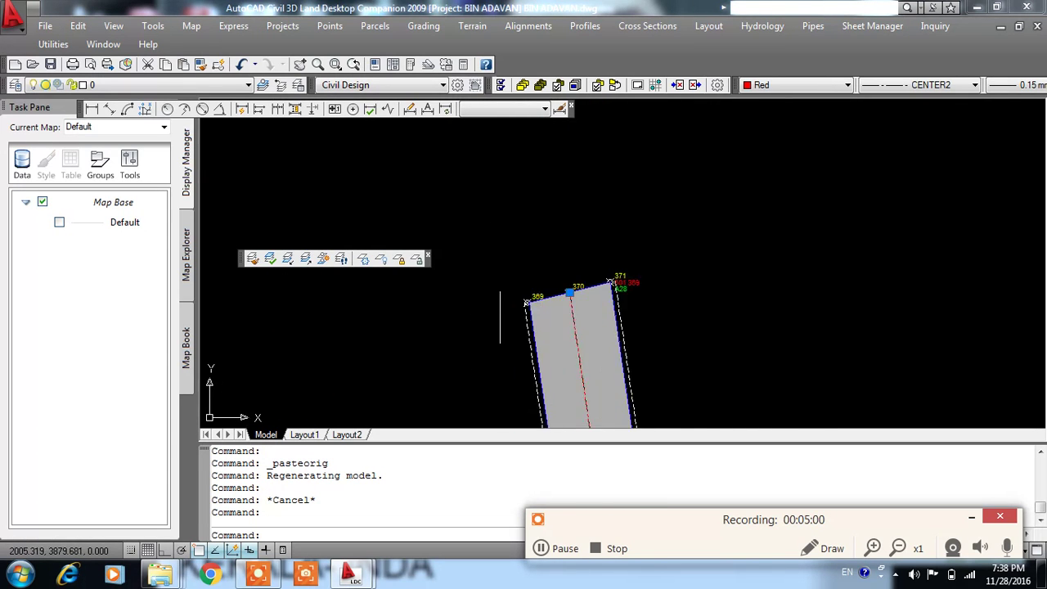
{"action": "scroll", "coordinate": [499, 319], "scroll_direction": "up", "scroll_amount": 4}
{"action": "key", "text": "Escape"}
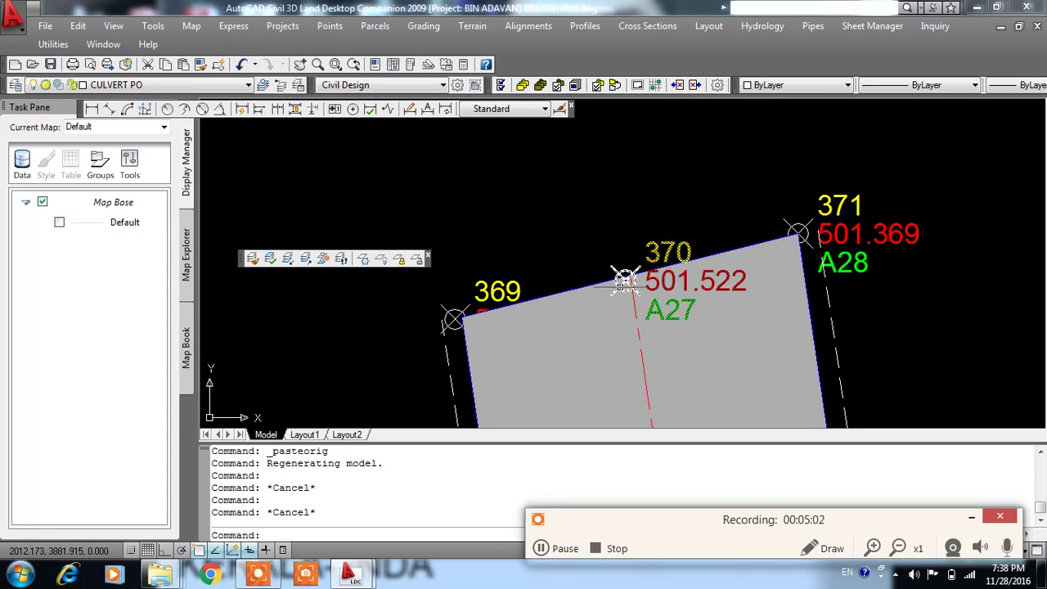
{"action": "scroll", "coordinate": [632, 262], "scroll_direction": "down", "scroll_amount": 3}
{"action": "scroll", "coordinate": [637, 245], "scroll_direction": "down", "scroll_amount": 2}
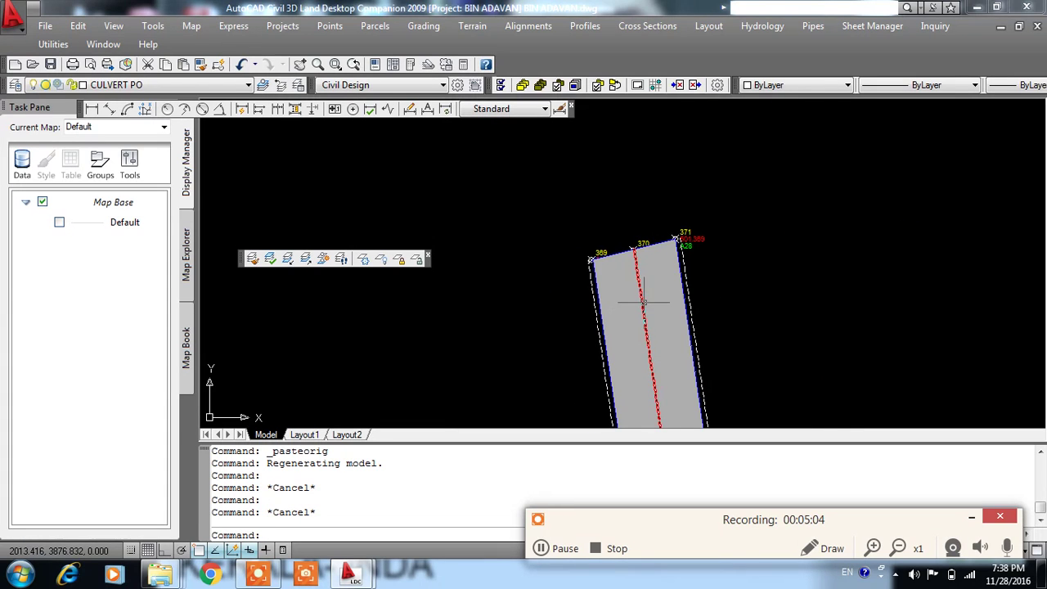
{"action": "scroll", "coordinate": [623, 298], "scroll_direction": "down", "scroll_amount": 3}
{"action": "scroll", "coordinate": [630, 327], "scroll_direction": "down", "scroll_amount": 1}
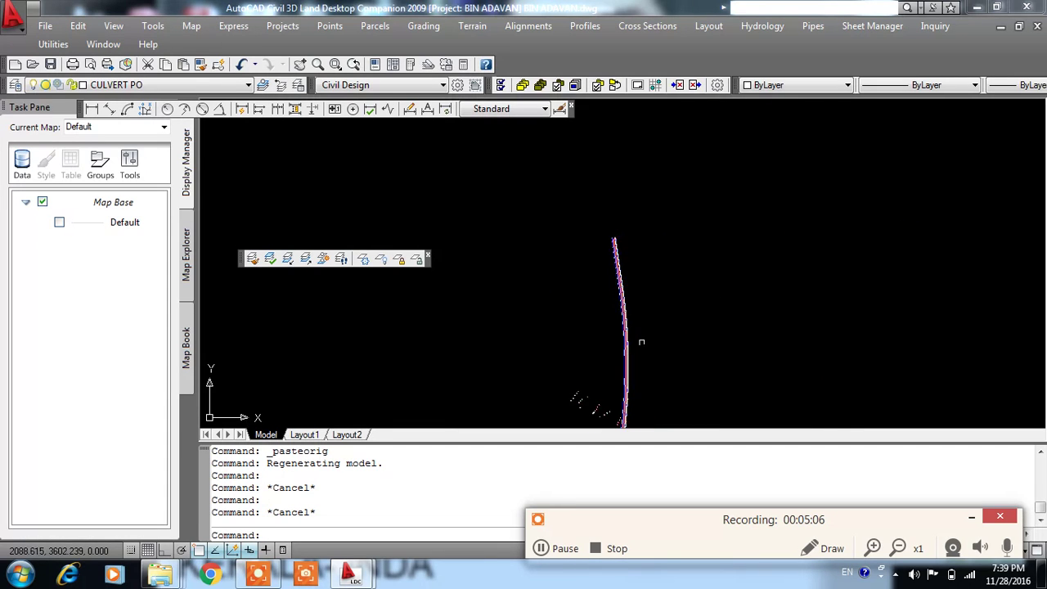
{"action": "scroll", "coordinate": [605, 262], "scroll_direction": "up", "scroll_amount": 1}
{"action": "scroll", "coordinate": [654, 286], "scroll_direction": "up", "scroll_amount": 1}
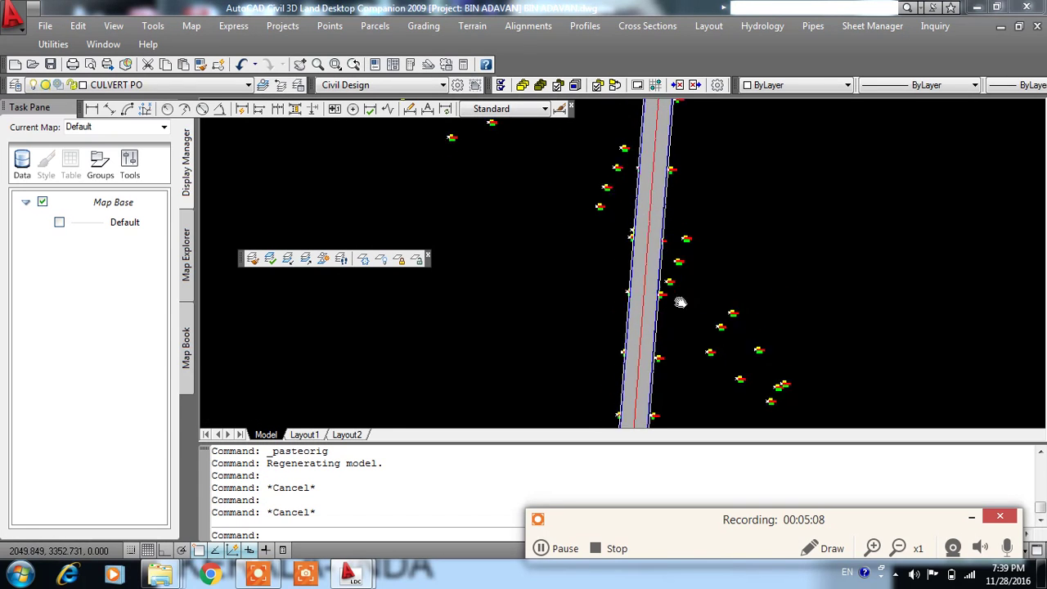
{"action": "scroll", "coordinate": [654, 295], "scroll_direction": "up", "scroll_amount": 1}
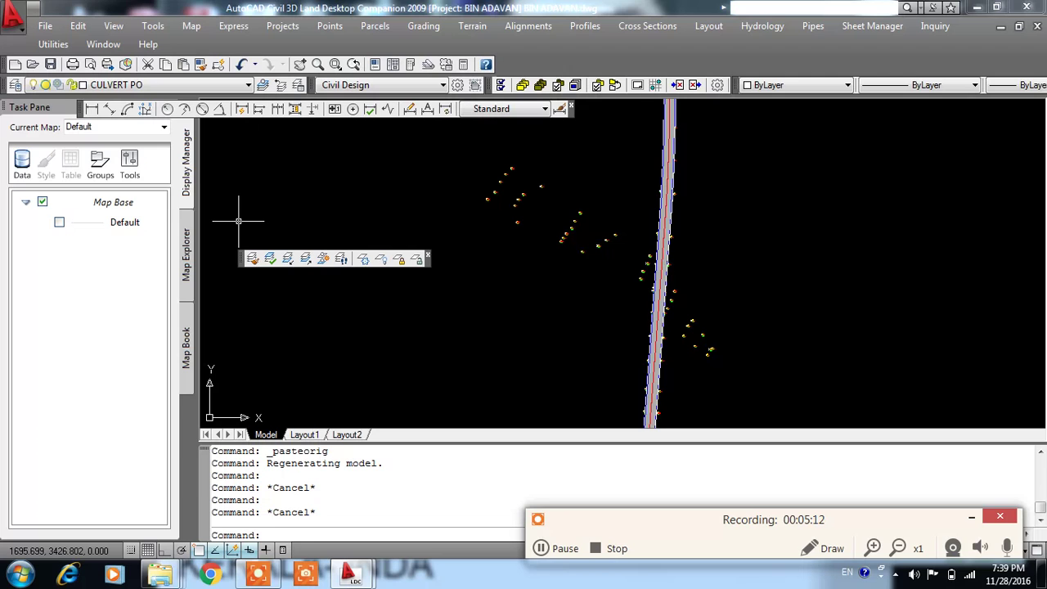
{"action": "type", "text": "c"}
{"action": "key", "text": "Return"}
{"action": "left_click", "coordinate": [649, 255]}
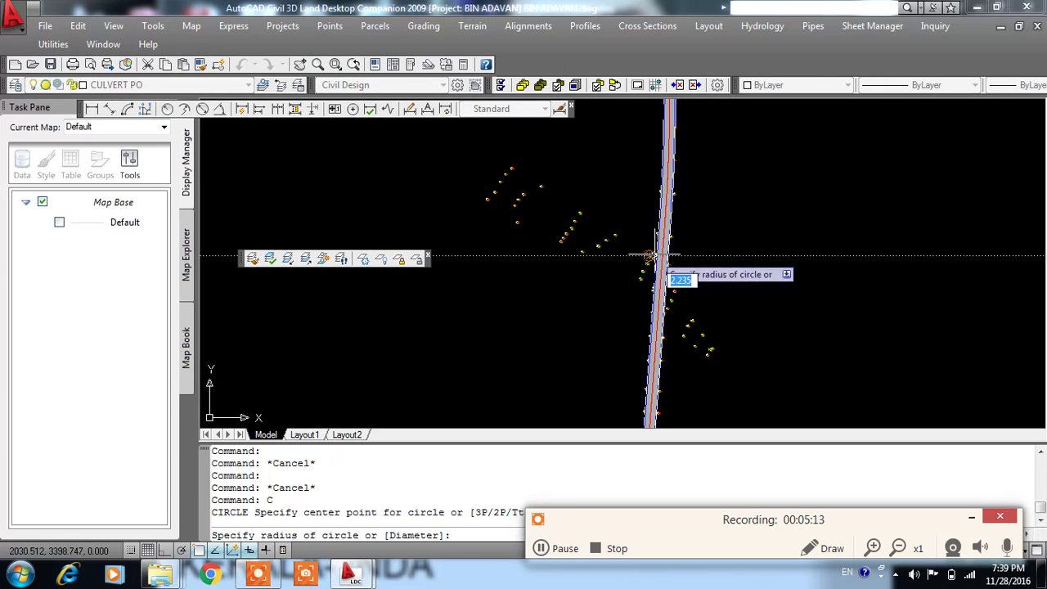
{"action": "left_click", "coordinate": [772, 245]}
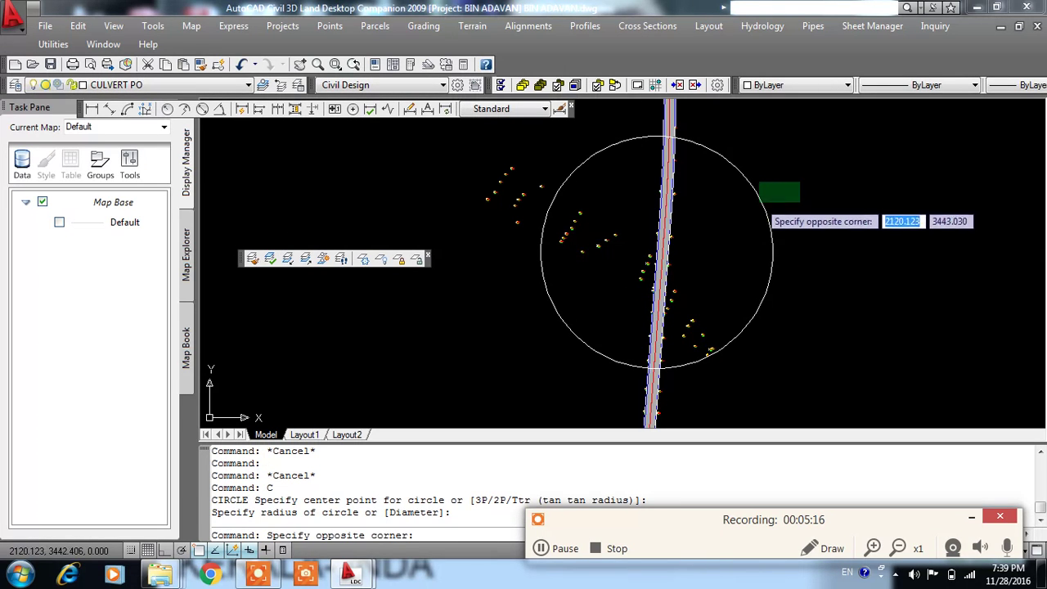
{"action": "left_click", "coordinate": [754, 205]}
{"action": "key", "text": "Delete"}
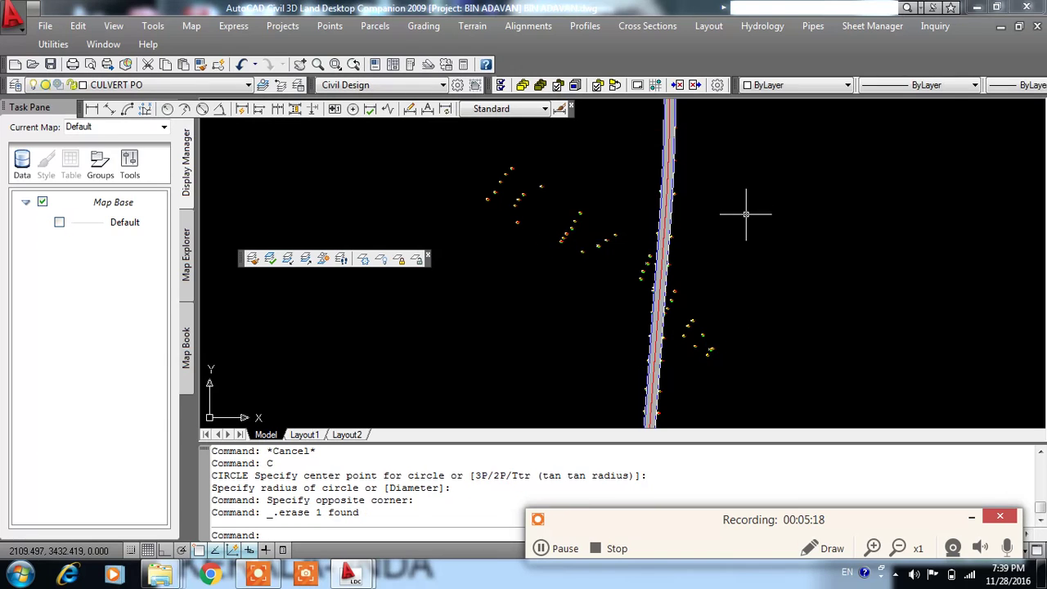
{"action": "scroll", "coordinate": [574, 288], "scroll_direction": "down", "scroll_amount": 3}
{"action": "scroll", "coordinate": [599, 218], "scroll_direction": "up", "scroll_amount": 2}
{"action": "scroll", "coordinate": [468, 333], "scroll_direction": "up", "scroll_amount": 1}
{"action": "mouse_move", "coordinate": [468, 333]}
{"action": "middle_mouse_down"}
{"action": "mouse_move", "coordinate": [561, 350]}
{"action": "mouse_move", "coordinate": [565, 285]}
{"action": "mouse_move", "coordinate": [603, 296]}
{"action": "mouse_move", "coordinate": [599, 358]}
{"action": "middle_mouse_up"}
{"action": "scroll", "coordinate": [599, 358], "scroll_direction": "up", "scroll_amount": 1}
{"action": "scroll", "coordinate": [514, 210], "scroll_direction": "up", "scroll_amount": 2}
{"action": "scroll", "coordinate": [602, 222], "scroll_direction": "up", "scroll_amount": 1}
{"action": "scroll", "coordinate": [646, 243], "scroll_direction": "up", "scroll_amount": 1}
{"action": "scroll", "coordinate": [646, 243], "scroll_direction": "down", "scroll_amount": 5}
{"action": "scroll", "coordinate": [678, 159], "scroll_direction": "up", "scroll_amount": 3}
{"action": "scroll", "coordinate": [673, 211], "scroll_direction": "up", "scroll_amount": 2}
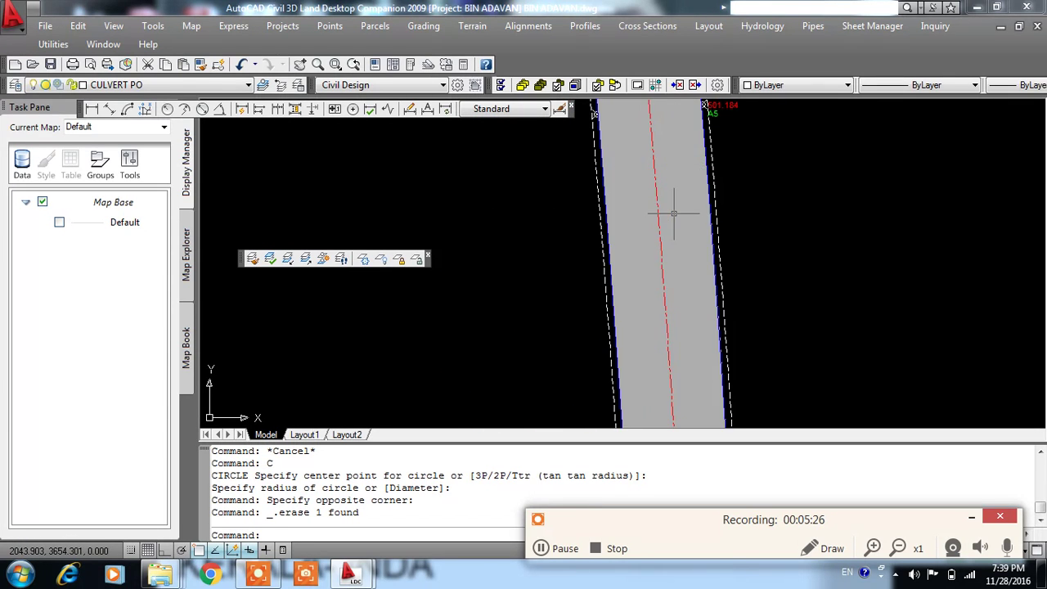
{"action": "scroll", "coordinate": [660, 204], "scroll_direction": "down", "scroll_amount": 4}
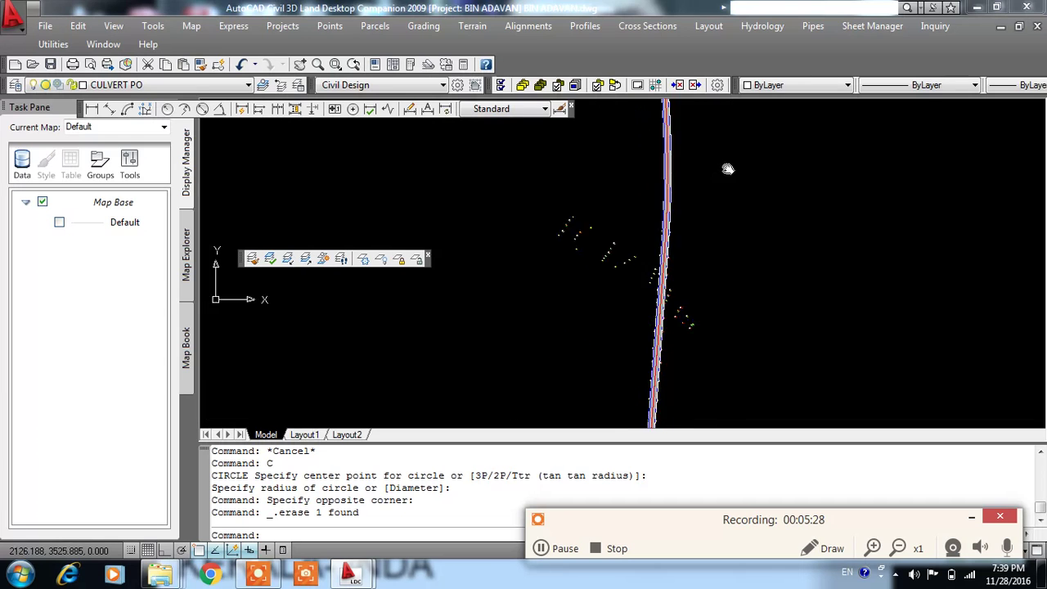
{"action": "scroll", "coordinate": [654, 250], "scroll_direction": "up", "scroll_amount": 3}
{"action": "scroll", "coordinate": [621, 245], "scroll_direction": "up", "scroll_amount": 3}
{"action": "scroll", "coordinate": [461, 184], "scroll_direction": "down", "scroll_amount": 1}
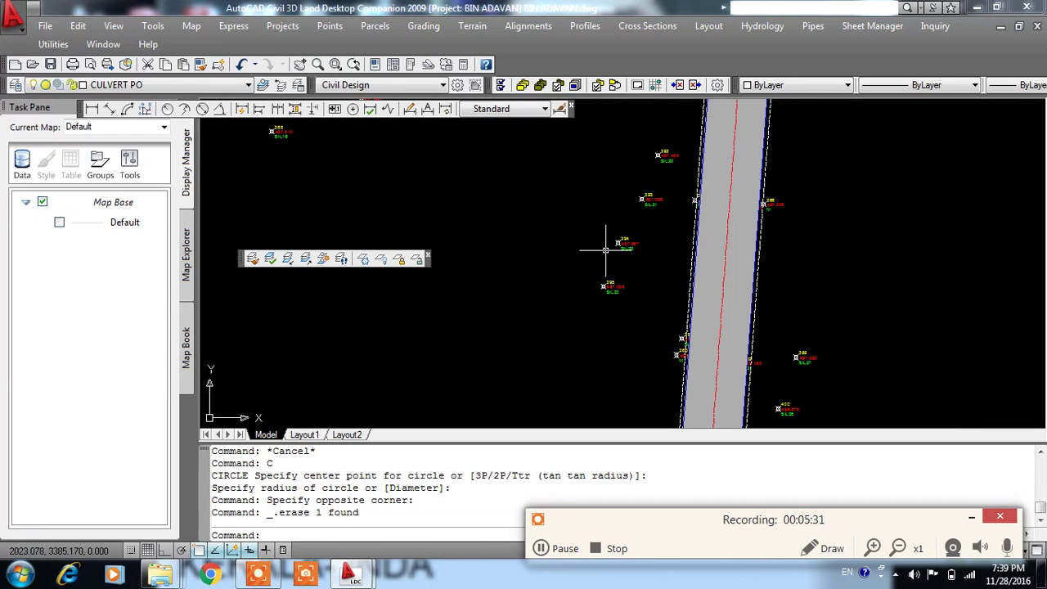
{"action": "key", "text": "Escape"}
Step: Select point 394, switch off the CULVERT PO layer, dismiss the alert, and zoom to the road end
{"action": "scroll", "coordinate": [640, 245], "scroll_direction": "up", "scroll_amount": 1}
{"action": "left_click", "coordinate": [647, 229]}
{"action": "left_click", "coordinate": [585, 268]}
{"action": "left_click", "coordinate": [140, 87]}
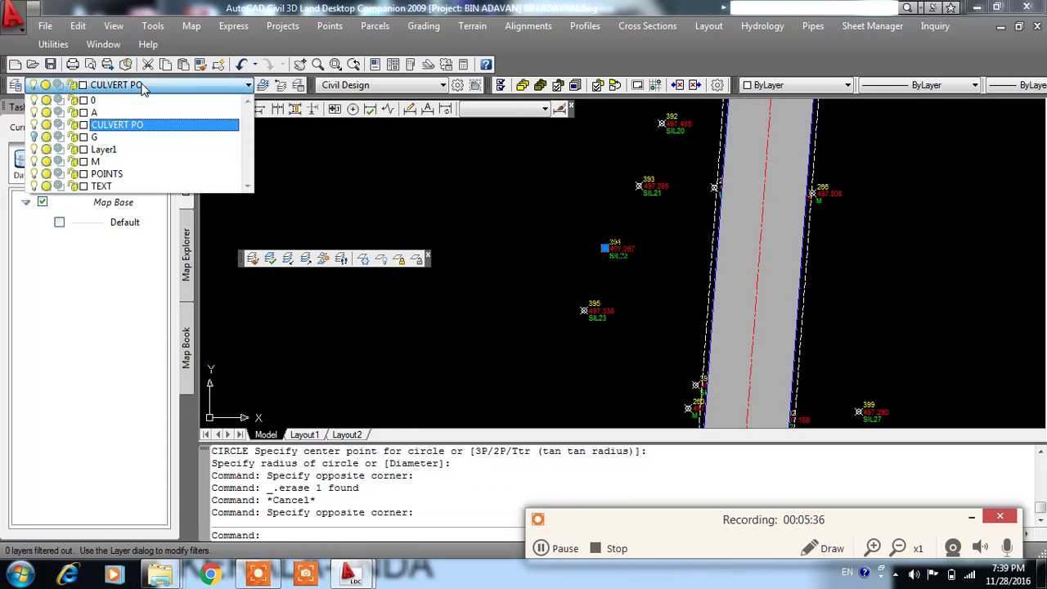
{"action": "key", "text": "Return"}
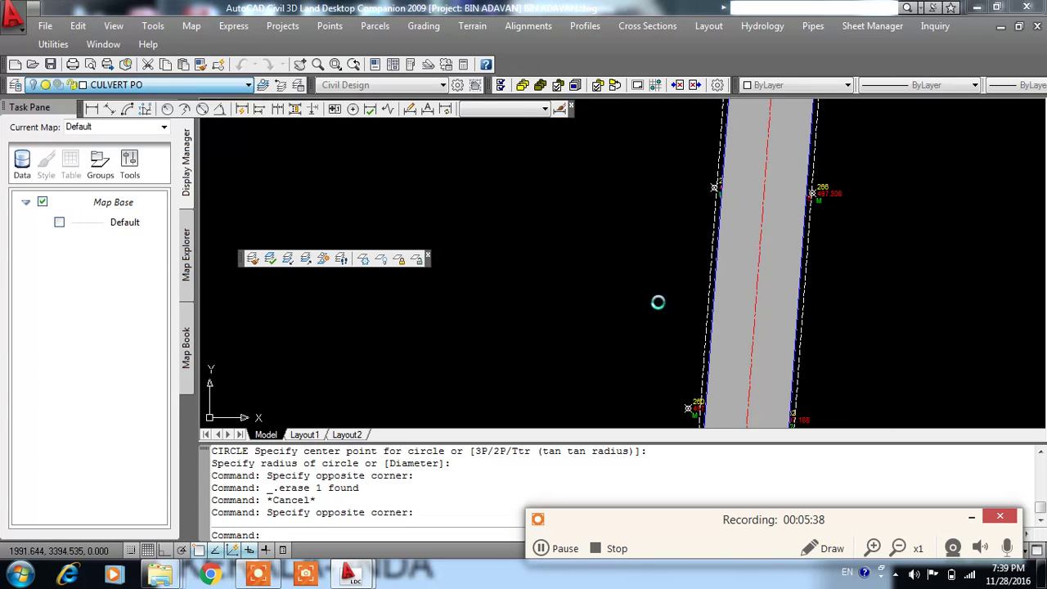
{"action": "key", "text": "Return"}
{"action": "scroll", "coordinate": [622, 346], "scroll_direction": "down", "scroll_amount": 2}
{"action": "scroll", "coordinate": [637, 328], "scroll_direction": "down", "scroll_amount": 3}
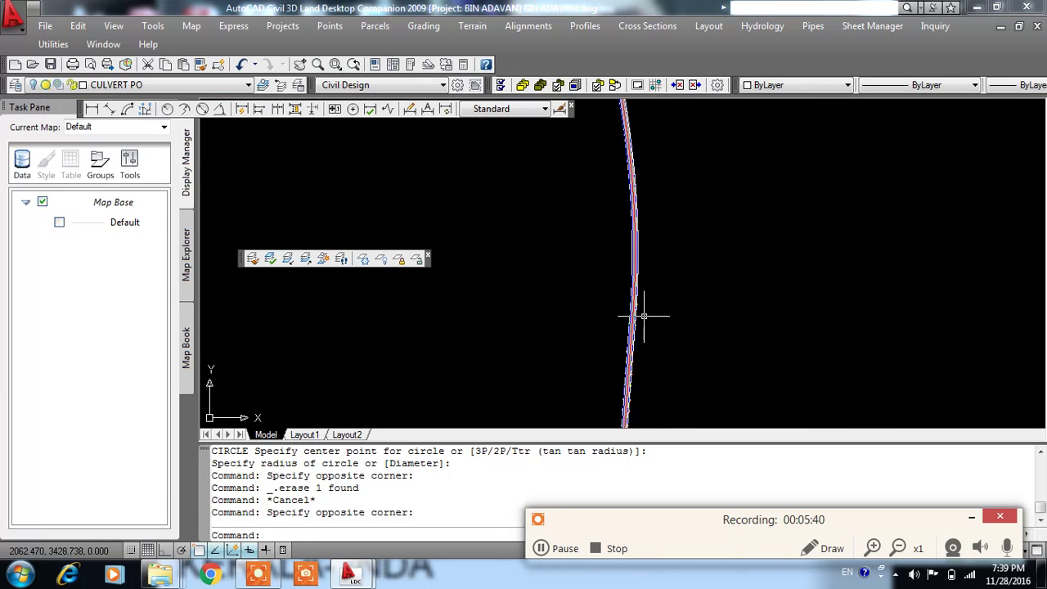
{"action": "scroll", "coordinate": [633, 246], "scroll_direction": "up", "scroll_amount": 3}
{"action": "scroll", "coordinate": [638, 215], "scroll_direction": "up", "scroll_amount": 1}
{"action": "scroll", "coordinate": [605, 180], "scroll_direction": "up", "scroll_amount": 1}
{"action": "scroll", "coordinate": [551, 136], "scroll_direction": "up", "scroll_amount": 2}
{"action": "scroll", "coordinate": [583, 220], "scroll_direction": "up", "scroll_amount": 1}
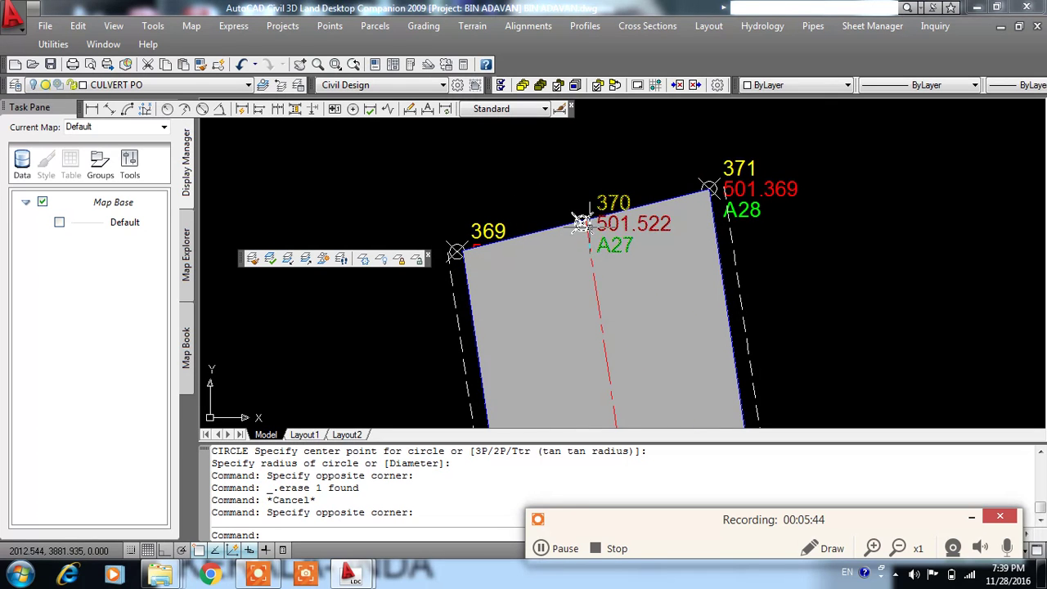
Step: Start Define from Polyline on the red centreline, then cancel at the reference-point prompt
{"action": "left_click", "coordinate": [532, 31]}
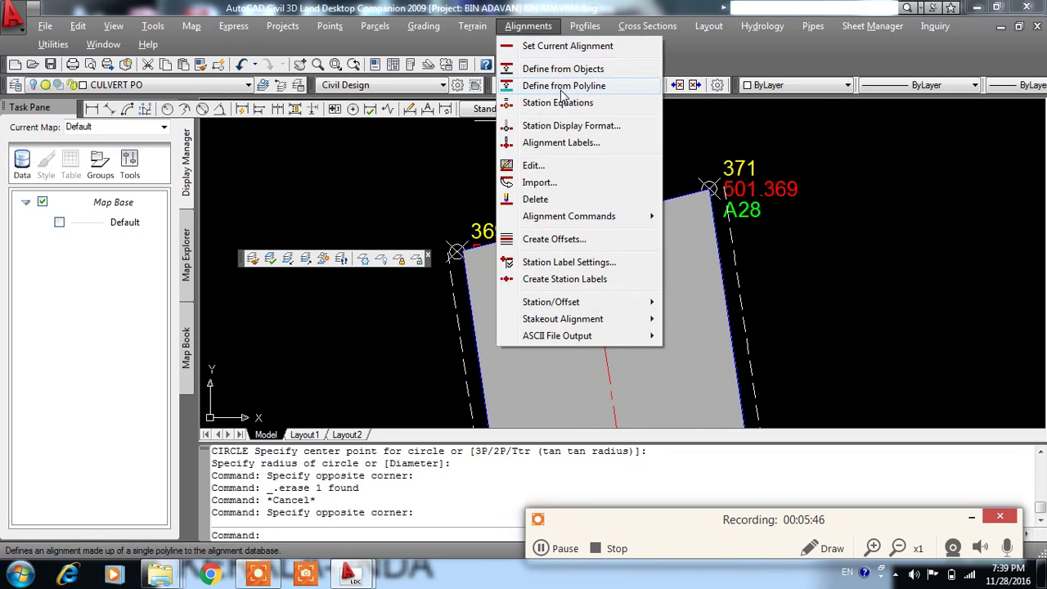
{"action": "left_click", "coordinate": [562, 91]}
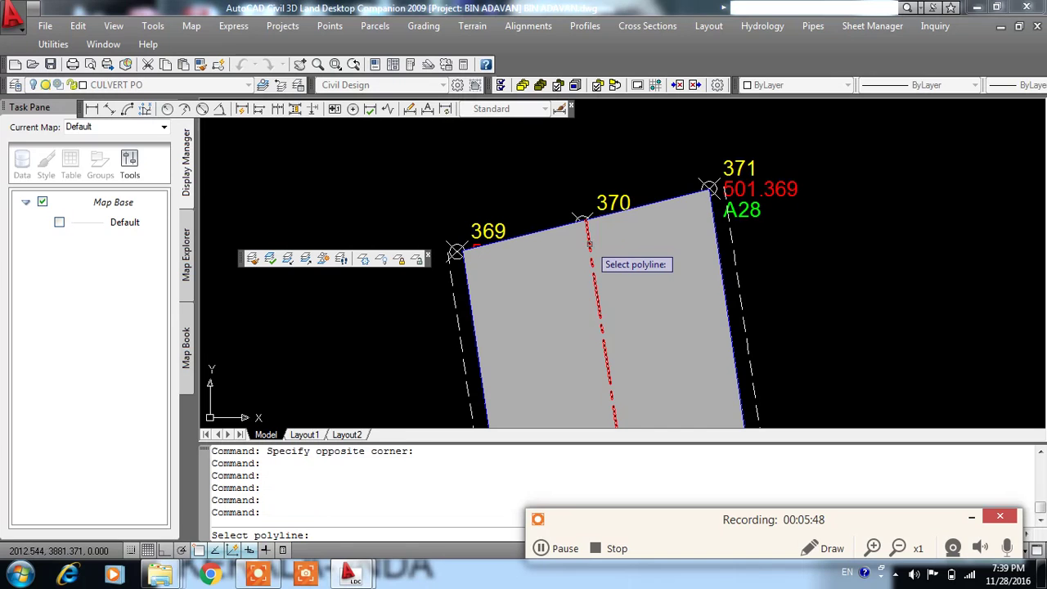
{"action": "left_click", "coordinate": [590, 247]}
{"action": "scroll", "coordinate": [589, 244], "scroll_direction": "up", "scroll_amount": 3}
{"action": "scroll", "coordinate": [579, 191], "scroll_direction": "up", "scroll_amount": 3}
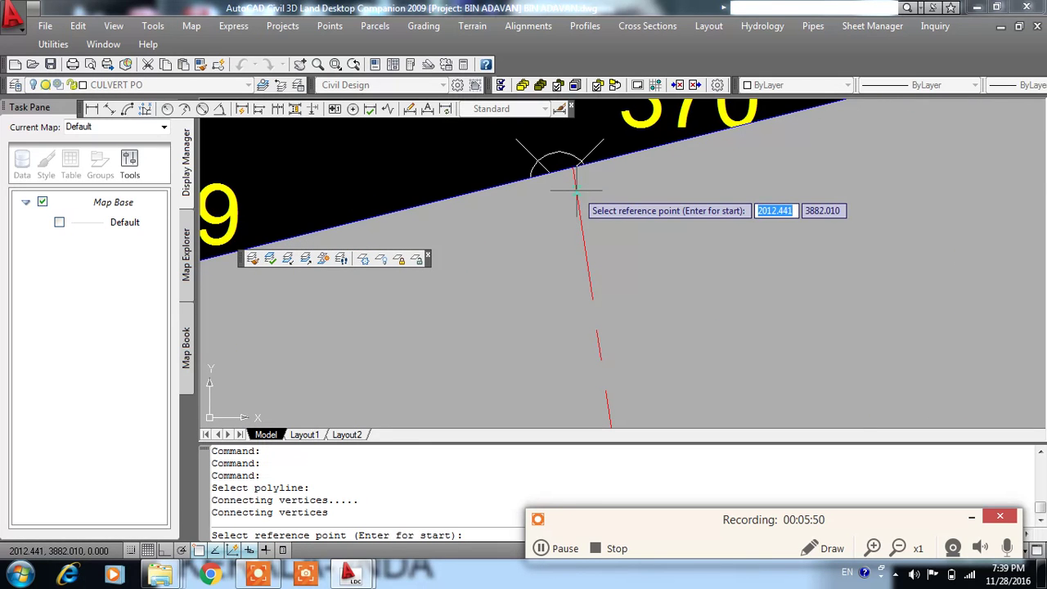
{"action": "key", "text": "Escape"}
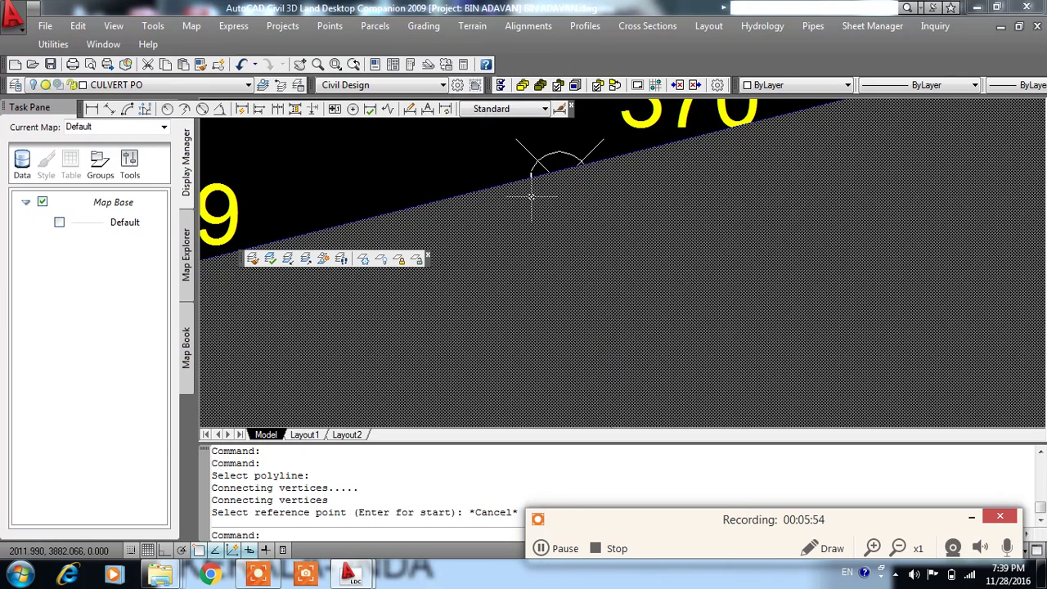
{"action": "scroll", "coordinate": [531, 196], "scroll_direction": "down", "scroll_amount": 5}
{"action": "left_click", "coordinate": [524, 26]}
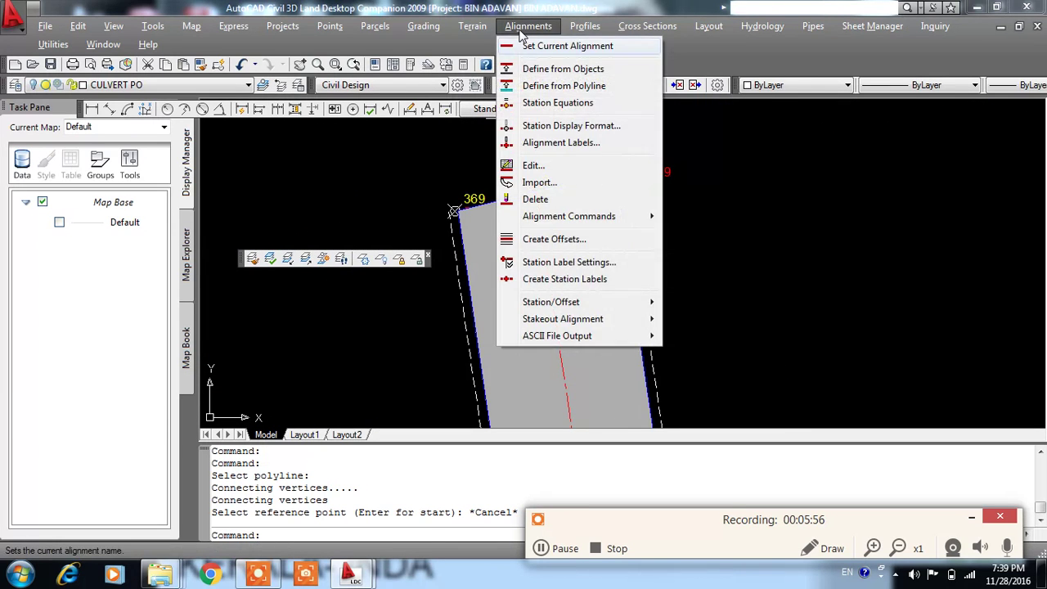
{"action": "left_click", "coordinate": [713, 165]}
Step: Select the red centreline, zoom around it, and start then cancel a trial line
{"action": "left_click", "coordinate": [545, 241]}
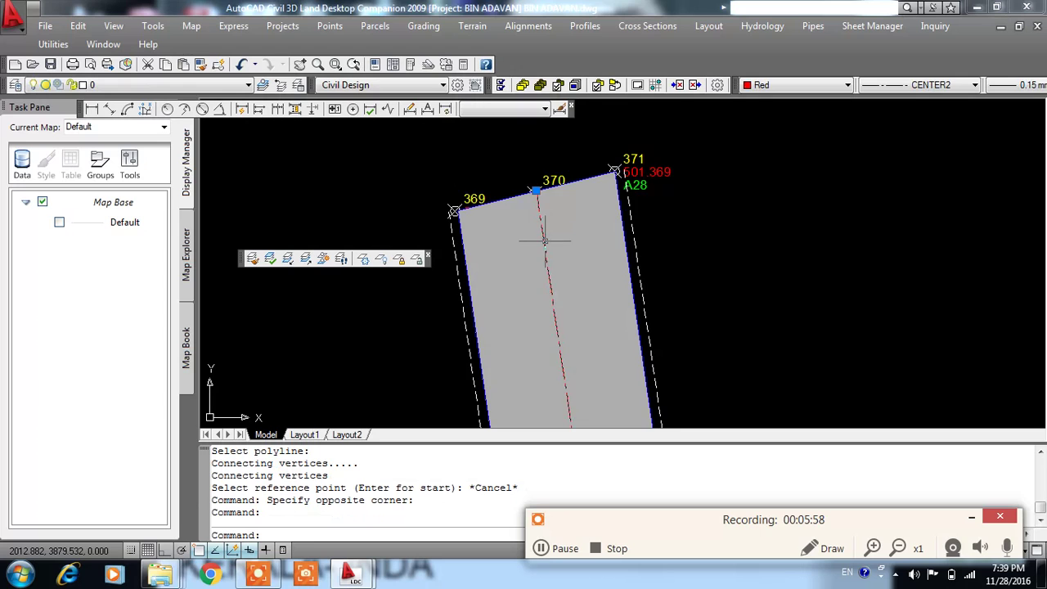
{"action": "scroll", "coordinate": [589, 253], "scroll_direction": "up", "scroll_amount": 3}
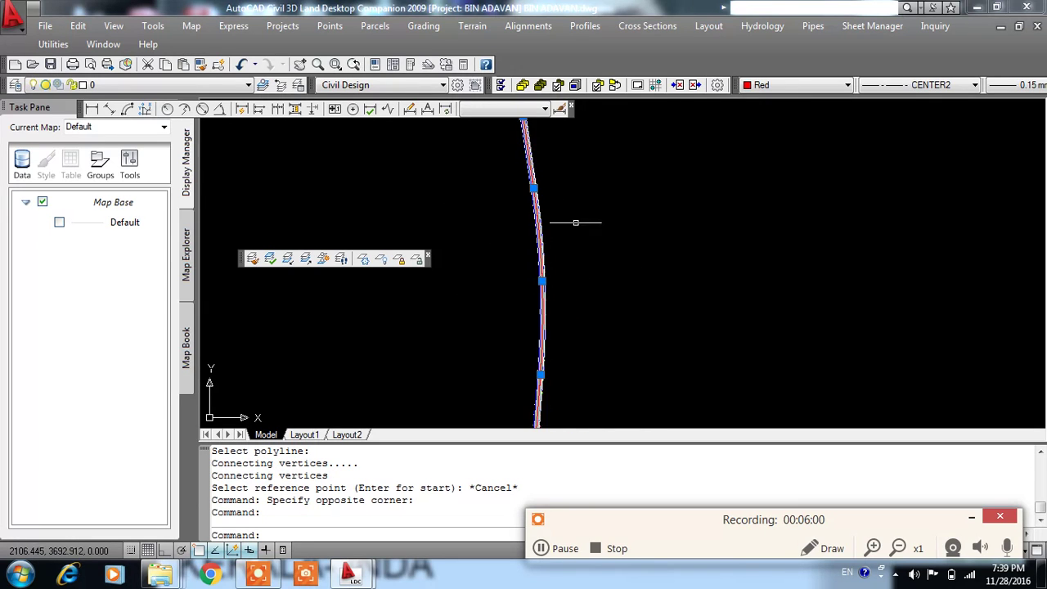
{"action": "scroll", "coordinate": [654, 191], "scroll_direction": "up", "scroll_amount": 2}
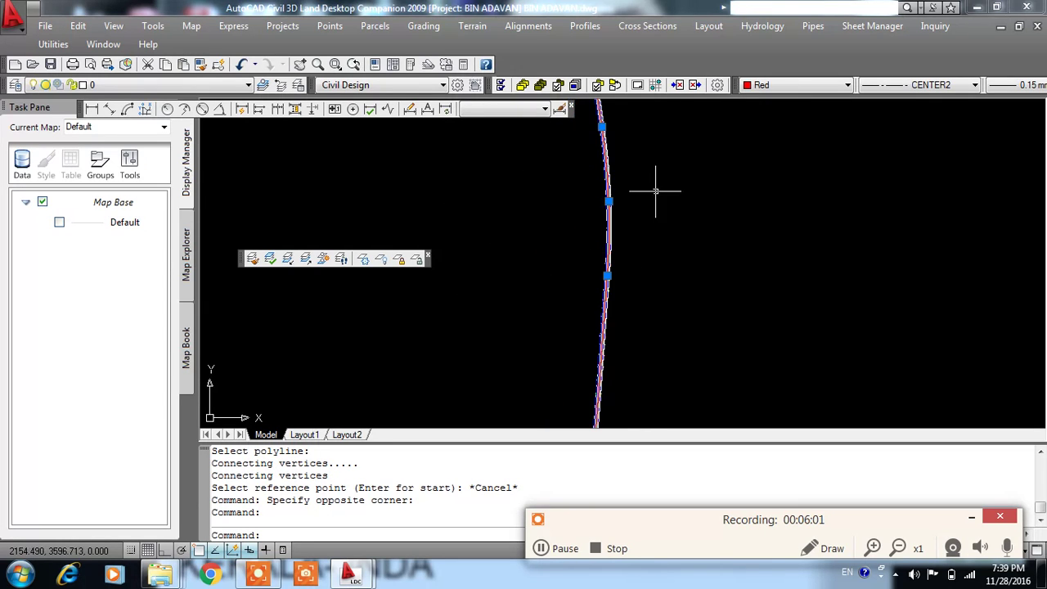
{"action": "scroll", "coordinate": [610, 163], "scroll_direction": "up", "scroll_amount": 2}
{"action": "scroll", "coordinate": [609, 246], "scroll_direction": "down", "scroll_amount": 2}
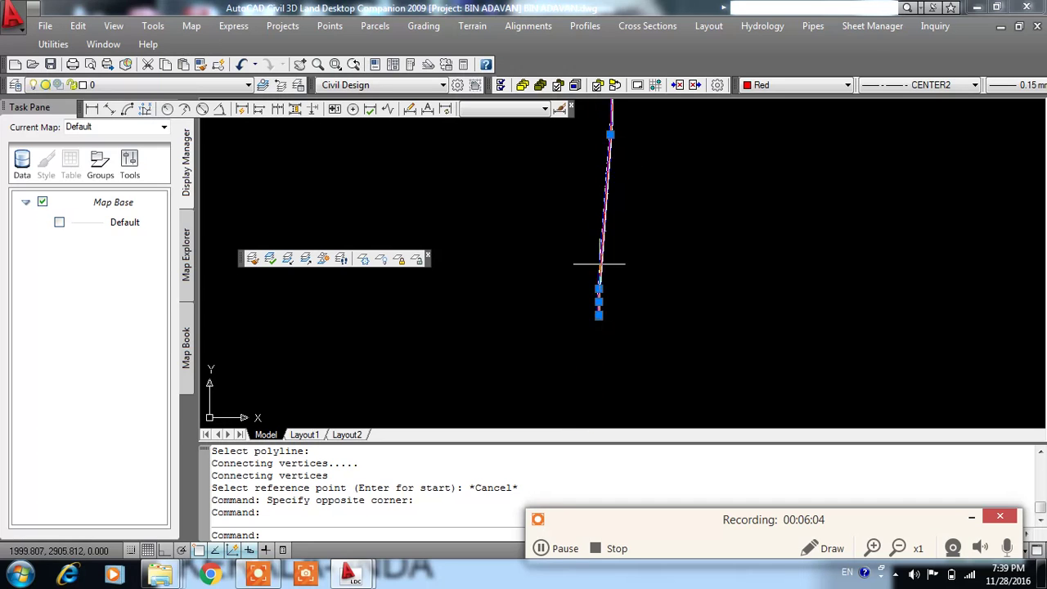
{"action": "scroll", "coordinate": [630, 331], "scroll_direction": "down", "scroll_amount": 1}
{"action": "scroll", "coordinate": [654, 311], "scroll_direction": "down", "scroll_amount": 1}
{"action": "scroll", "coordinate": [655, 270], "scroll_direction": "down", "scroll_amount": 1}
{"action": "scroll", "coordinate": [621, 204], "scroll_direction": "down", "scroll_amount": 1}
{"action": "scroll", "coordinate": [597, 155], "scroll_direction": "up", "scroll_amount": 2}
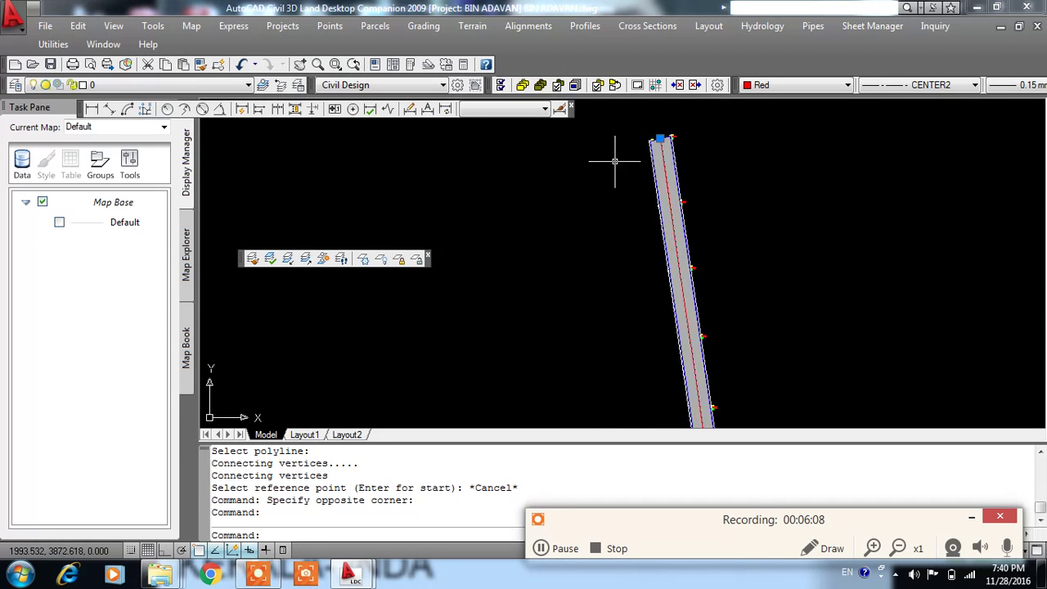
{"action": "scroll", "coordinate": [638, 135], "scroll_direction": "up", "scroll_amount": 2}
{"action": "scroll", "coordinate": [671, 139], "scroll_direction": "up", "scroll_amount": 2}
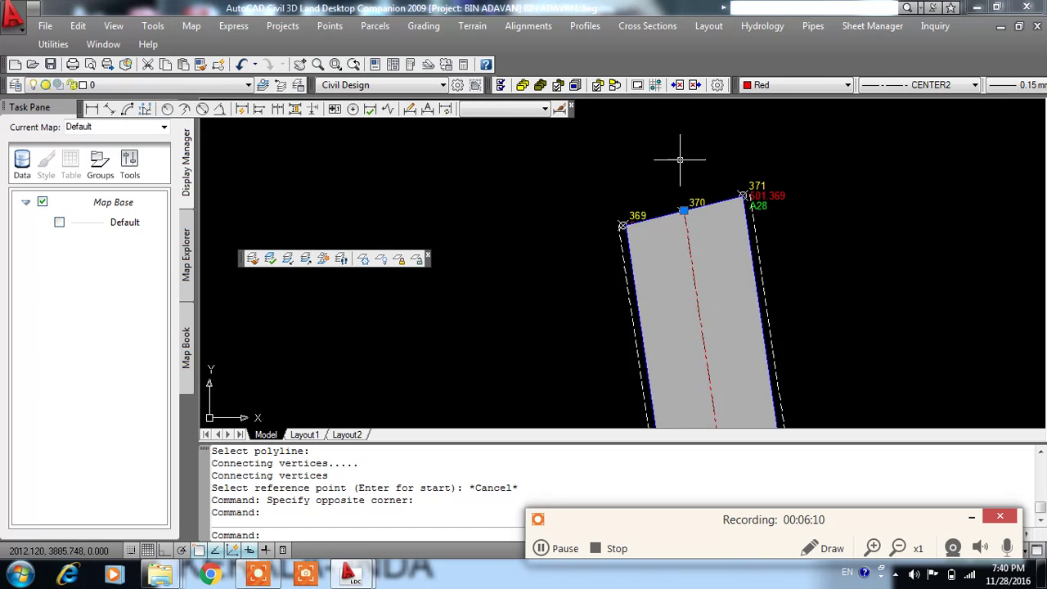
{"action": "scroll", "coordinate": [646, 155], "scroll_direction": "down", "scroll_amount": 5}
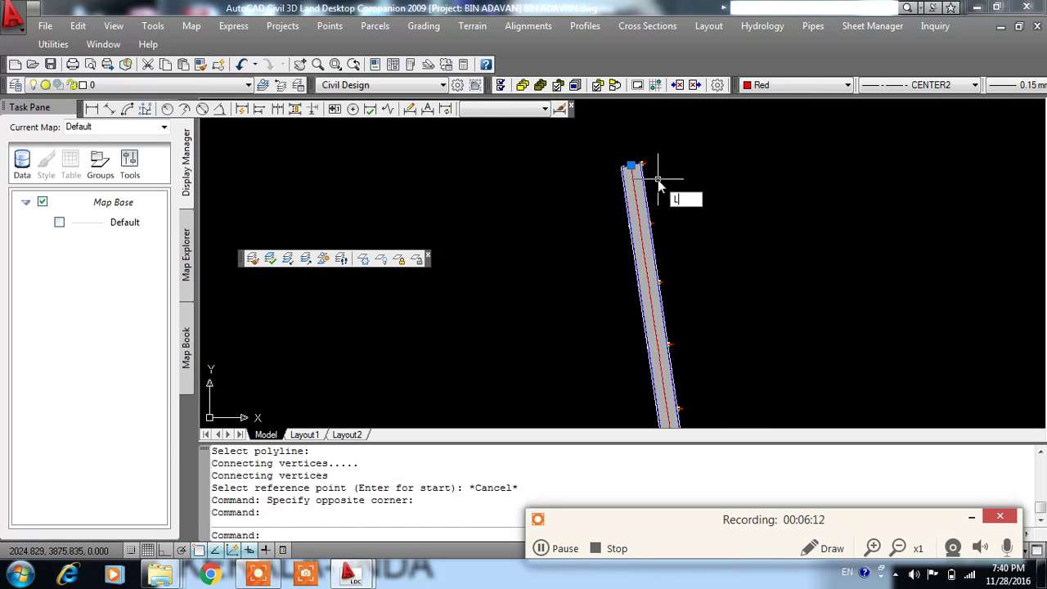
{"action": "key", "text": "Return"}
{"action": "left_click", "coordinate": [874, 160]}
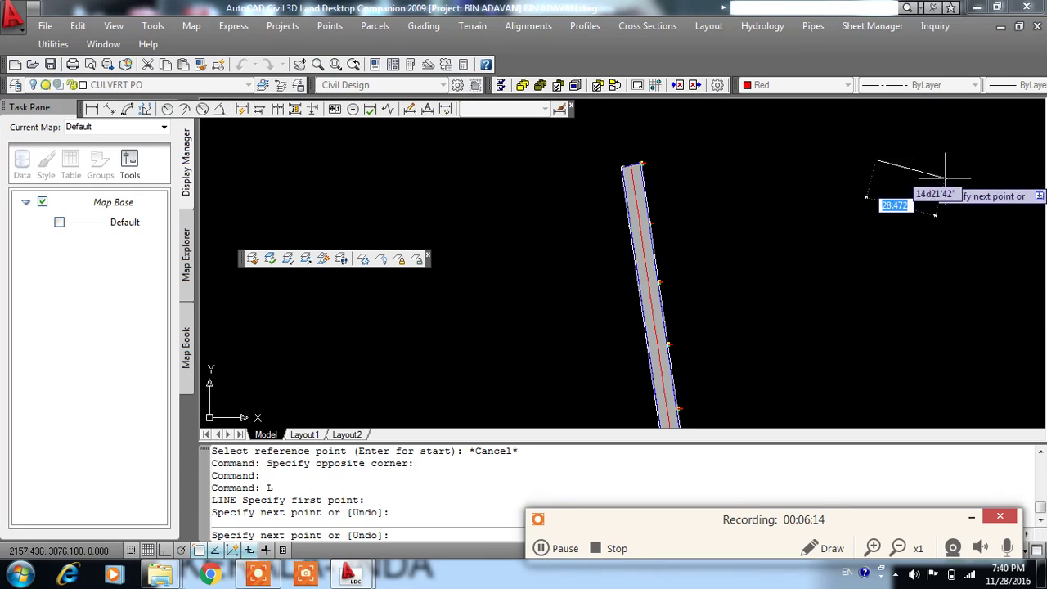
{"action": "key", "text": "Escape"}
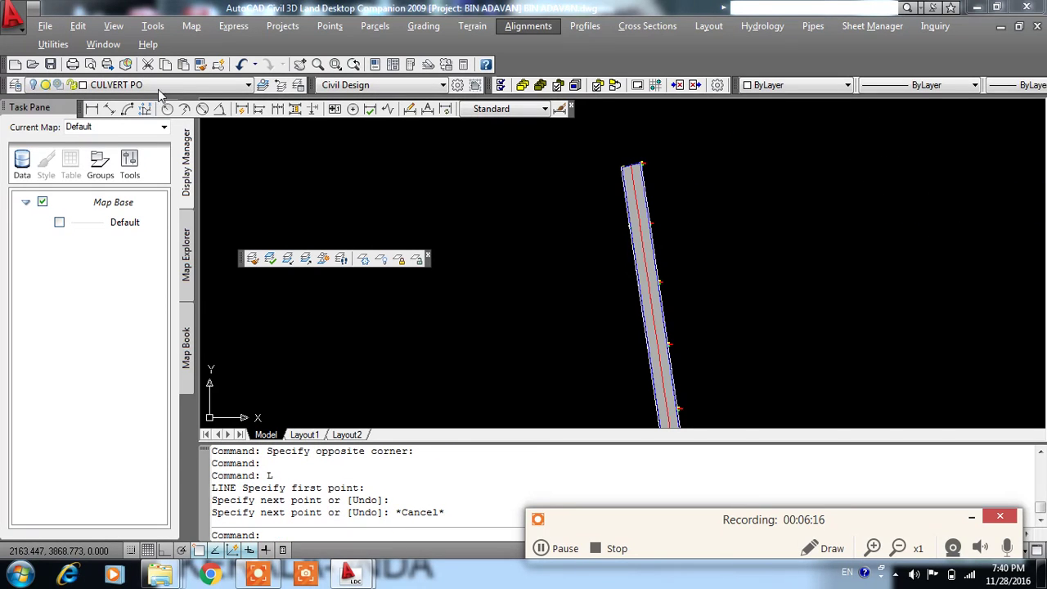
Step: Make layer 0 current and draw a three-segment line right of the road
{"action": "left_click", "coordinate": [134, 87]}
{"action": "left_click", "coordinate": [128, 100]}
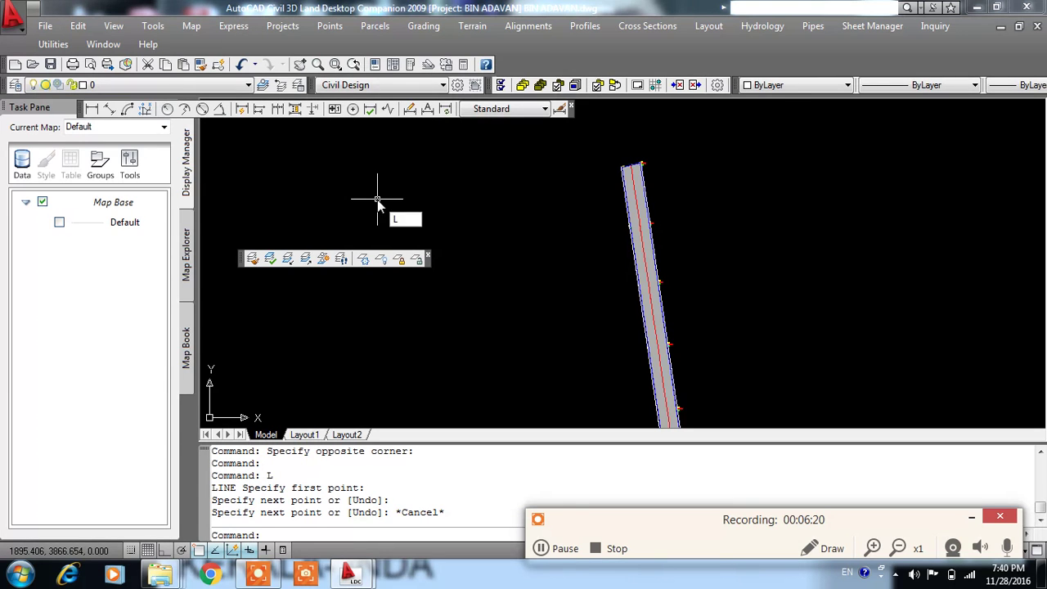
{"action": "key", "text": "Return"}
{"action": "left_click", "coordinate": [704, 204]}
{"action": "left_click", "coordinate": [890, 179]}
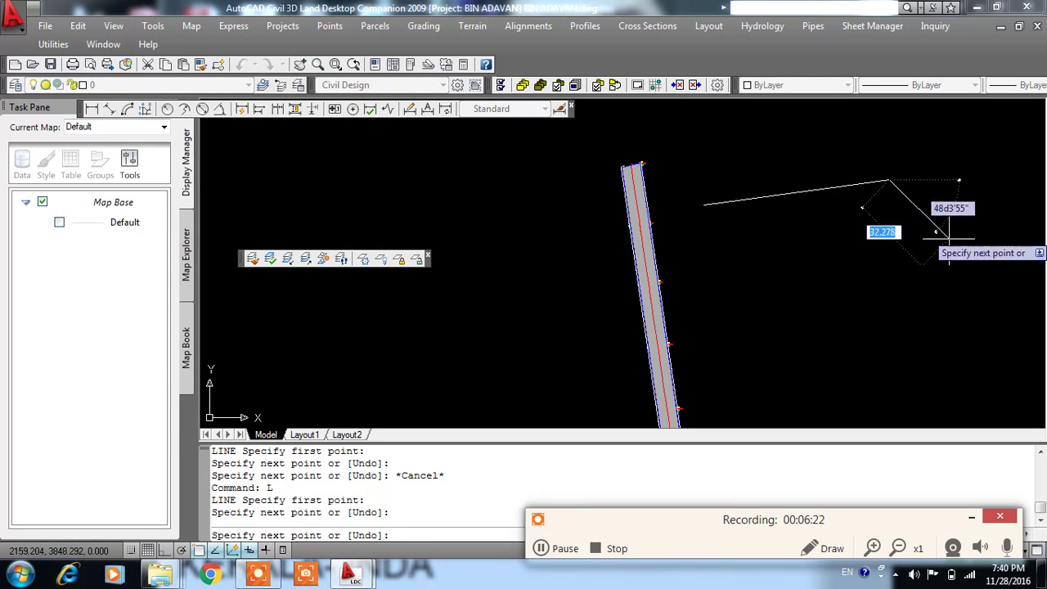
{"action": "left_click", "coordinate": [998, 163]}
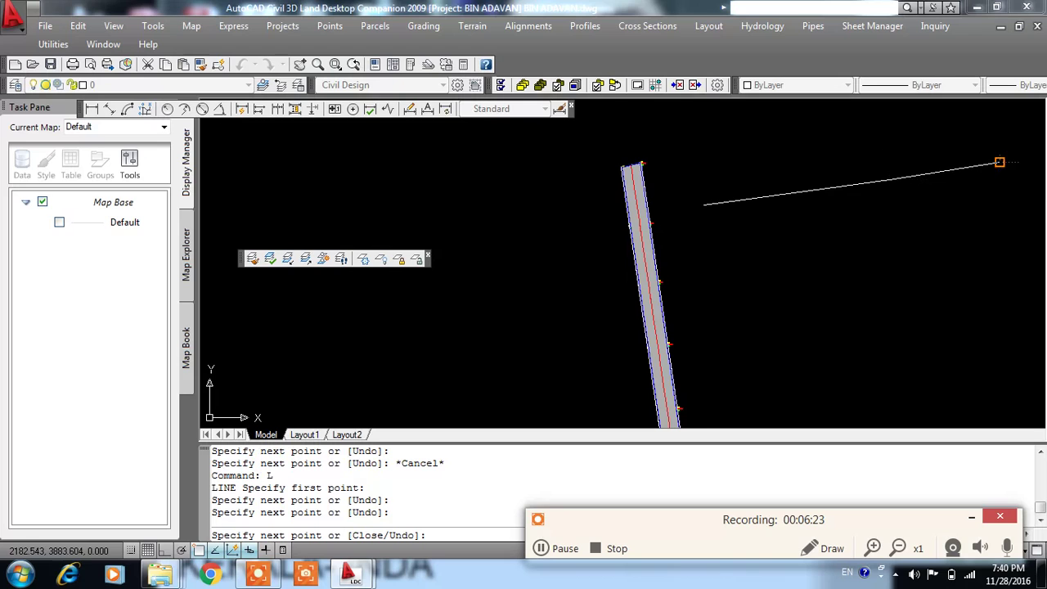
{"action": "left_click", "coordinate": [991, 225]}
{"action": "key", "text": "Escape"}
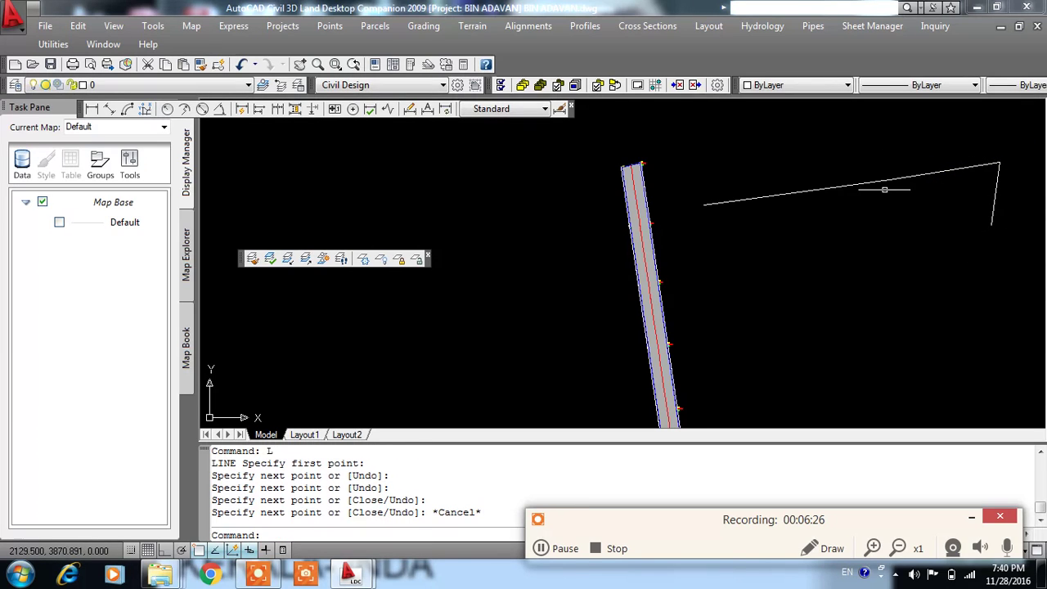
Step: Erase the three line segments and clear the selection
{"action": "left_click", "coordinate": [872, 183]}
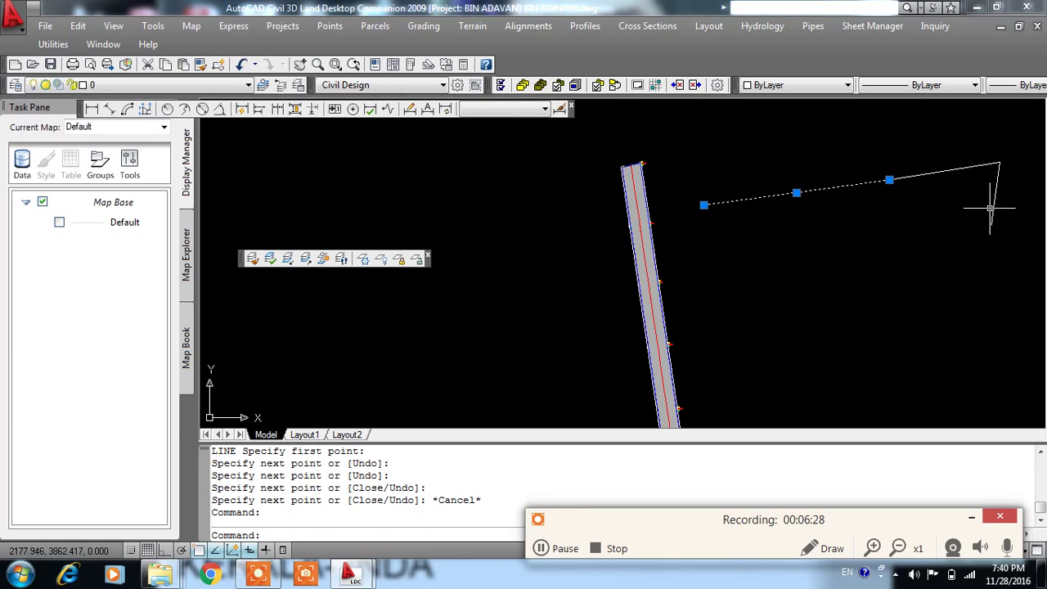
{"action": "left_click", "coordinate": [816, 143]}
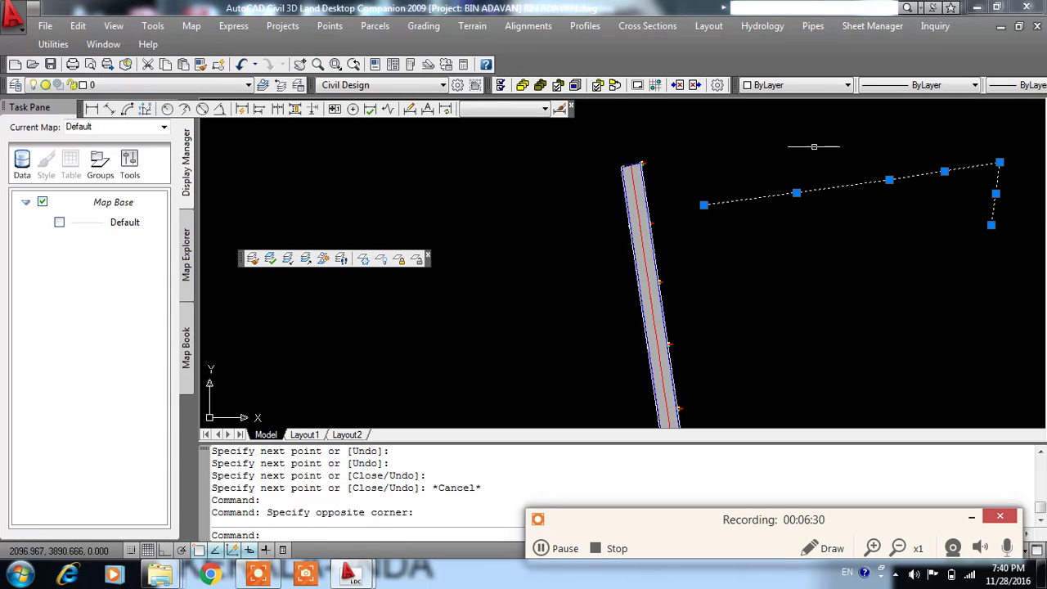
{"action": "key", "text": "Delete"}
{"action": "left_click", "coordinate": [631, 182]}
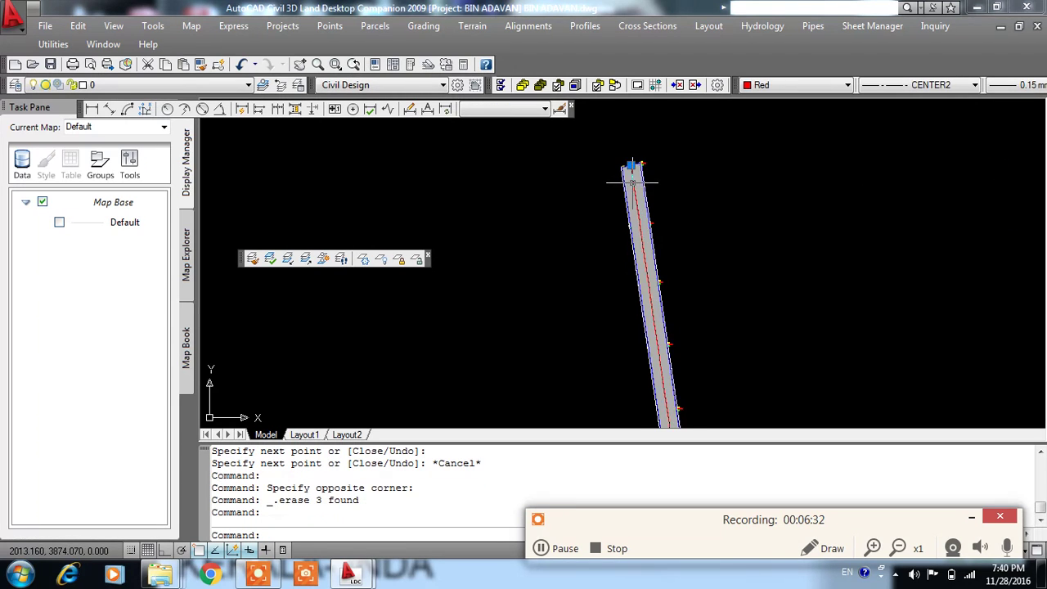
{"action": "scroll", "coordinate": [673, 133], "scroll_direction": "down", "scroll_amount": 3}
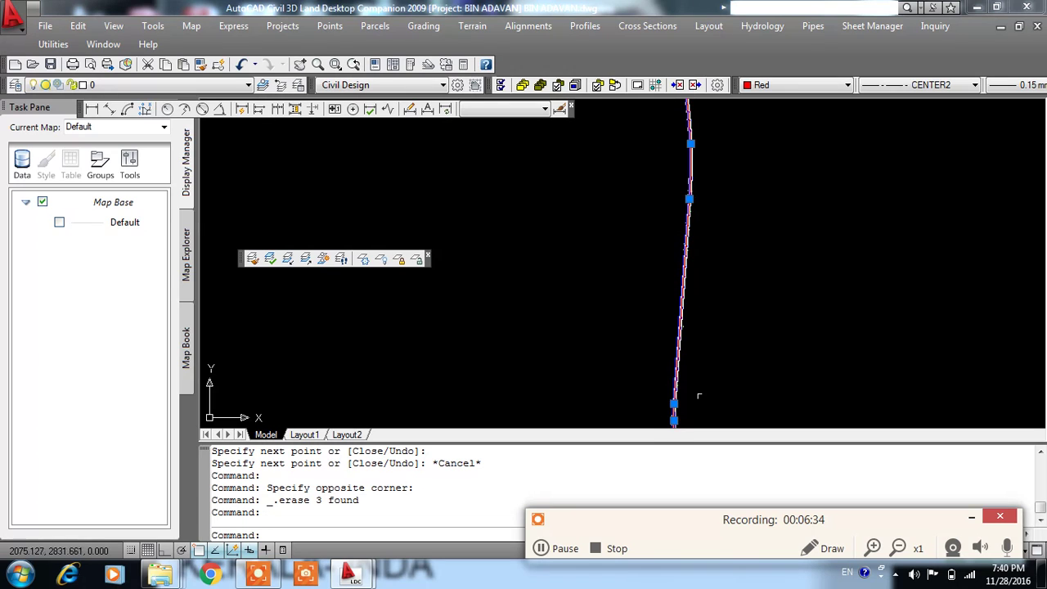
{"action": "scroll", "coordinate": [741, 304], "scroll_direction": "down", "scroll_amount": 2}
{"action": "scroll", "coordinate": [681, 303], "scroll_direction": "up", "scroll_amount": 2}
{"action": "scroll", "coordinate": [669, 278], "scroll_direction": "up", "scroll_amount": 1}
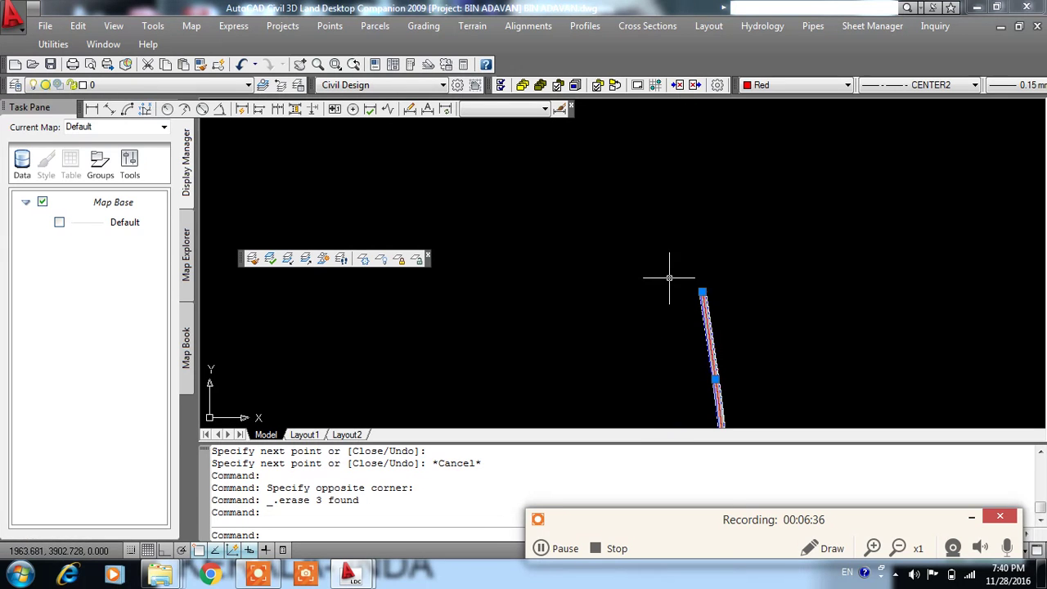
{"action": "key", "text": "Escape"}
{"action": "scroll", "coordinate": [708, 303], "scroll_direction": "up", "scroll_amount": 2}
{"action": "scroll", "coordinate": [743, 320], "scroll_direction": "up", "scroll_amount": 2}
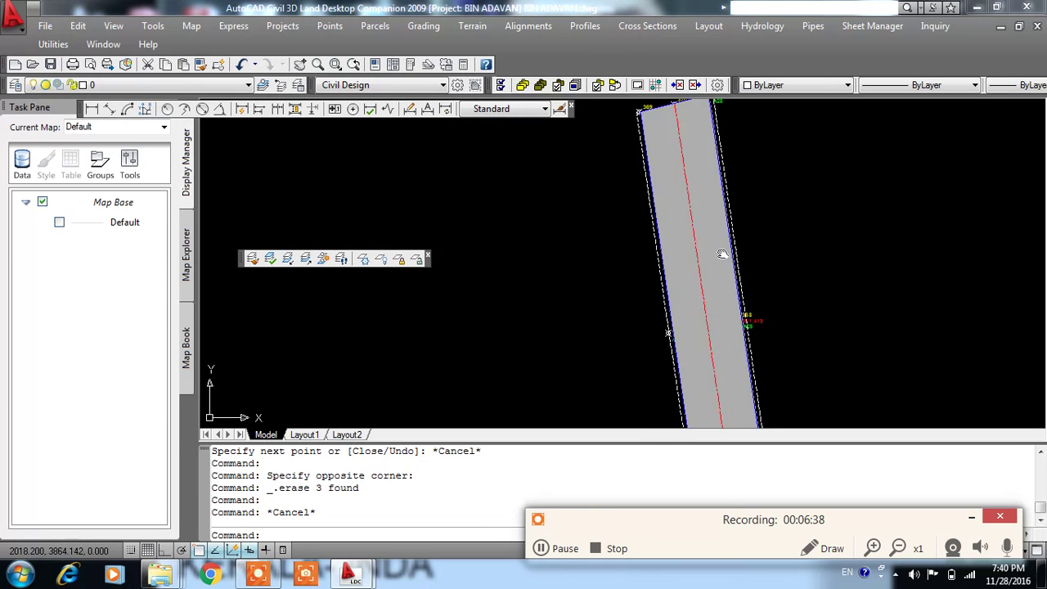
{"action": "scroll", "coordinate": [695, 245], "scroll_direction": "down", "scroll_amount": 1}
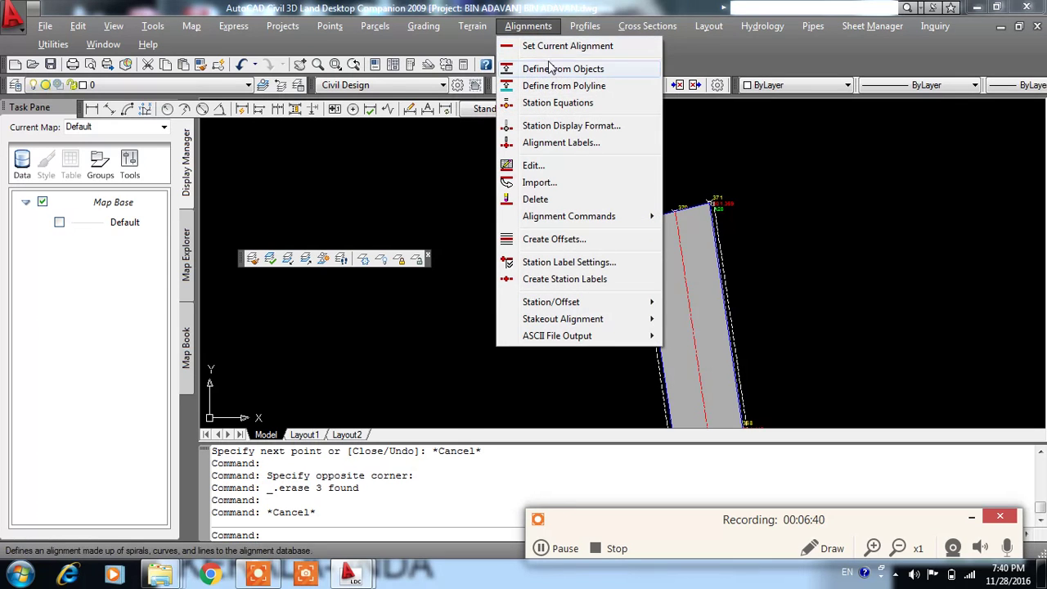
Step: Zoom in on the top of the road strip and pick point 370
{"action": "left_click", "coordinate": [748, 117]}
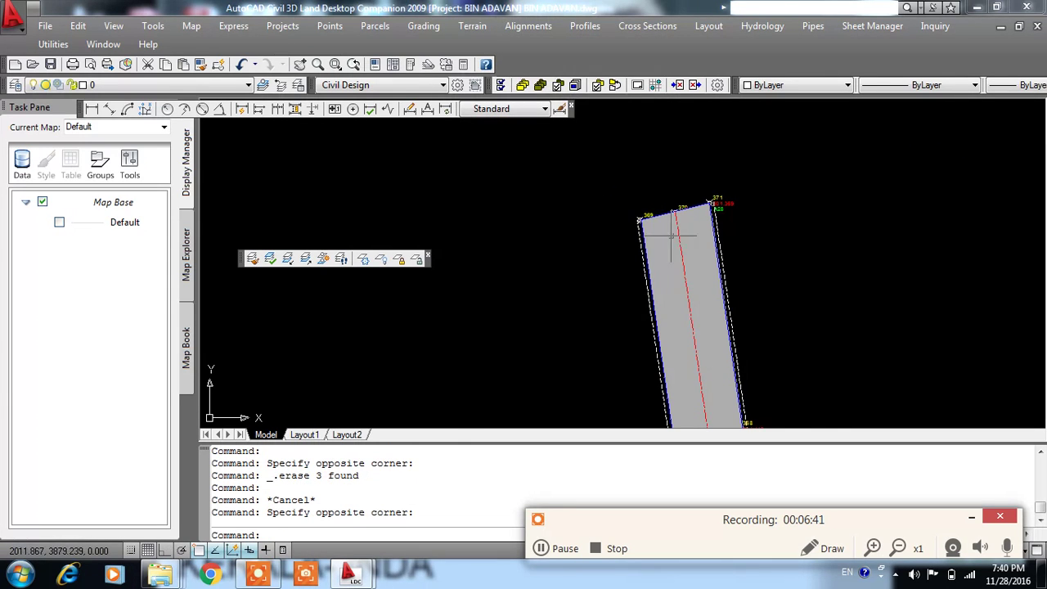
{"action": "scroll", "coordinate": [689, 179], "scroll_direction": "up", "scroll_amount": 4}
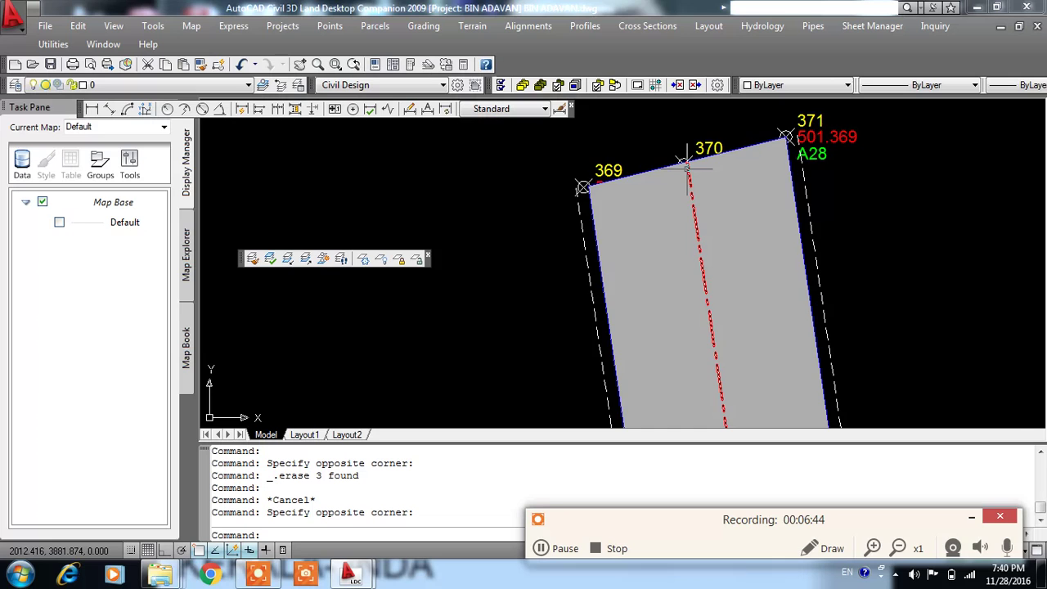
{"action": "scroll", "coordinate": [687, 168], "scroll_direction": "up", "scroll_amount": 3}
{"action": "scroll", "coordinate": [689, 171], "scroll_direction": "up", "scroll_amount": 2}
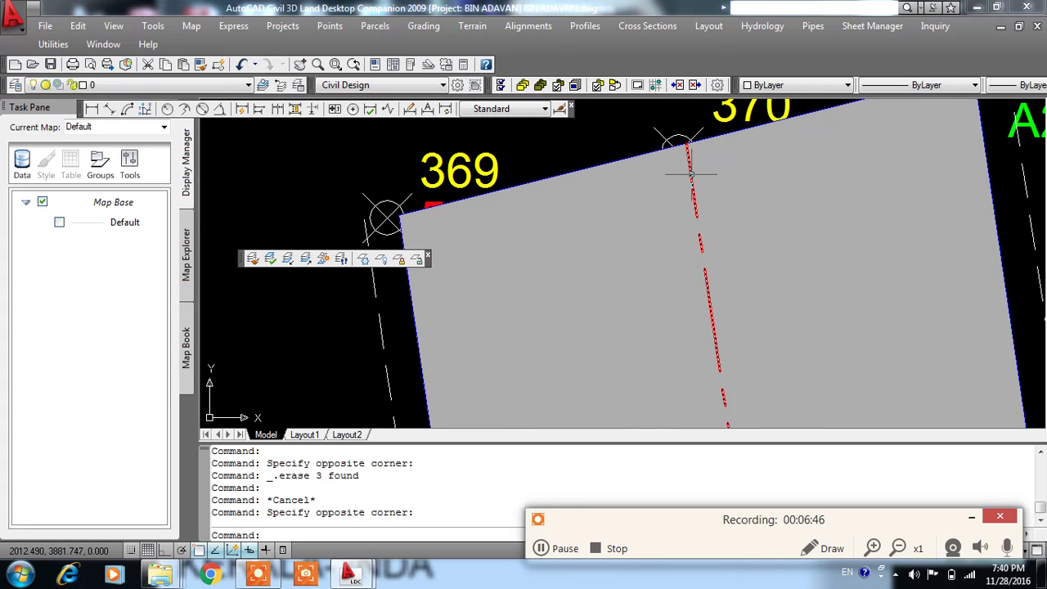
{"action": "left_click", "coordinate": [677, 151]}
Step: Define an alignment from the red centreline polyline and pick the reference point at its start
{"action": "left_click", "coordinate": [546, 29]}
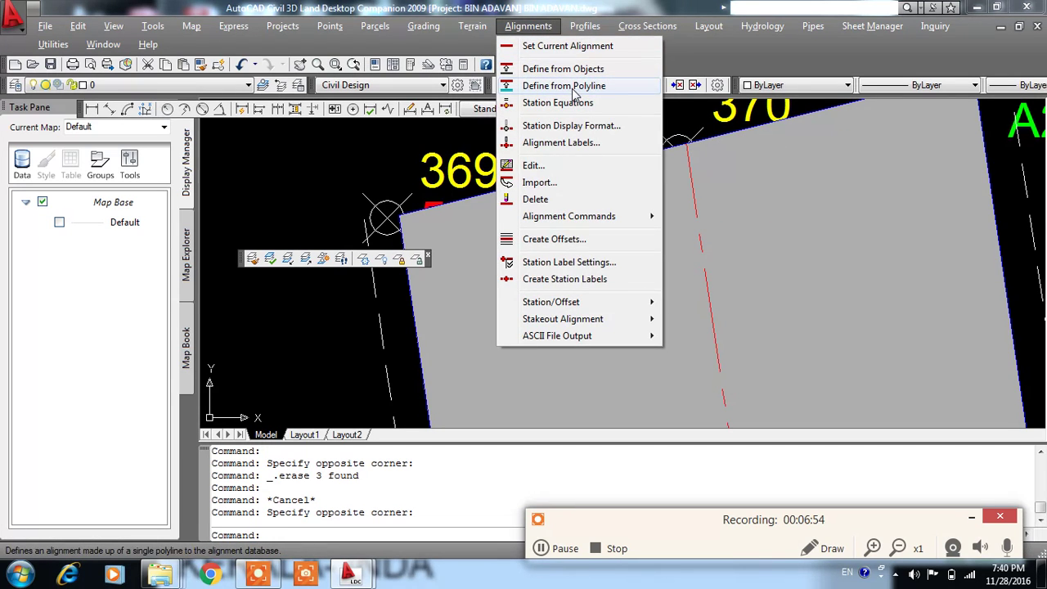
{"action": "left_click", "coordinate": [575, 86]}
{"action": "left_click", "coordinate": [691, 196]}
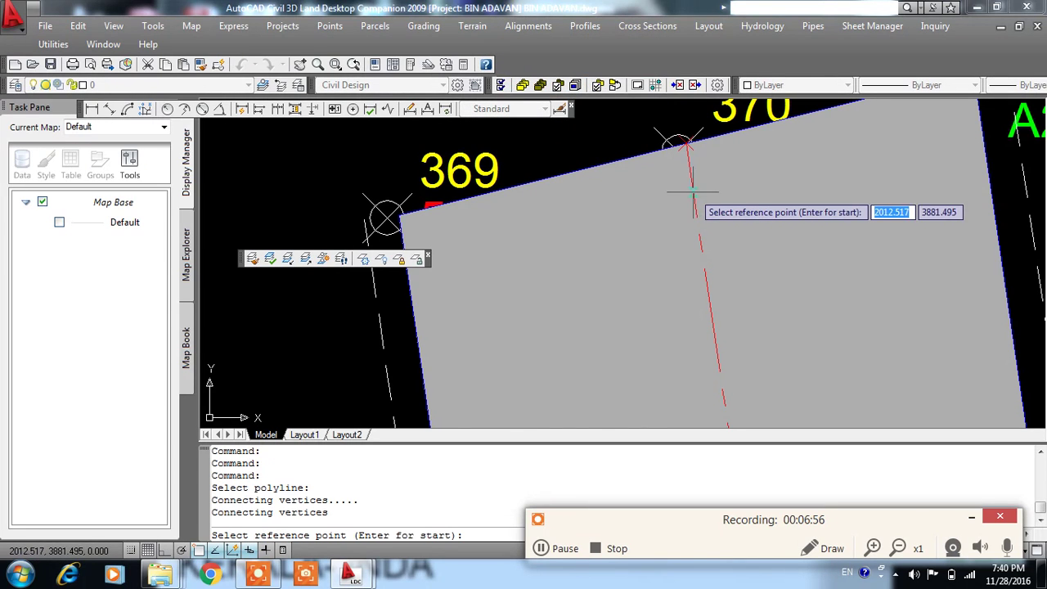
{"action": "scroll", "coordinate": [688, 146], "scroll_direction": "up", "scroll_amount": 2}
{"action": "scroll", "coordinate": [695, 147], "scroll_direction": "up", "scroll_amount": 1}
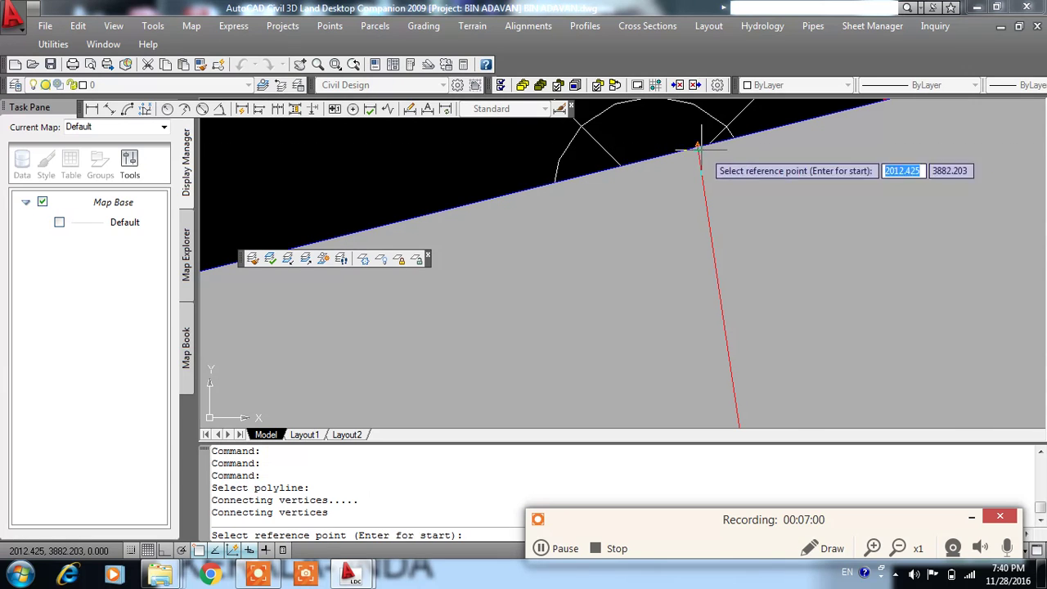
{"action": "left_click", "coordinate": [696, 147]}
Step: Enter reference station 0 and confirm the ROAD1 alignment in Define Alignment
{"action": "type", "text": "0"}
{"action": "key", "text": "Return"}
{"action": "type", "text": "ROA1"}
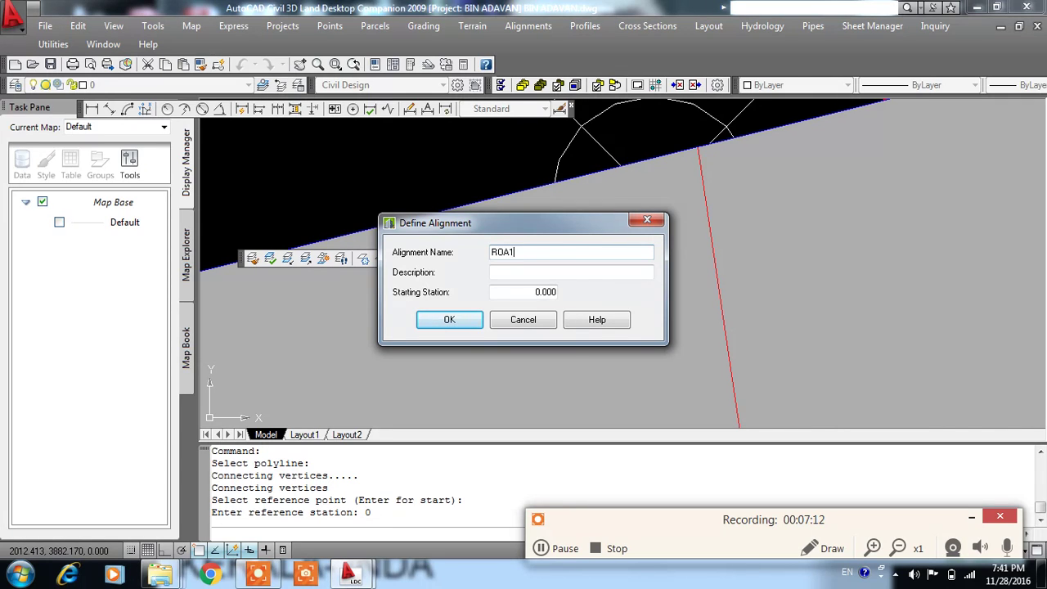
{"action": "double_click", "coordinate": [546, 292]}
{"action": "left_click", "coordinate": [520, 292]}
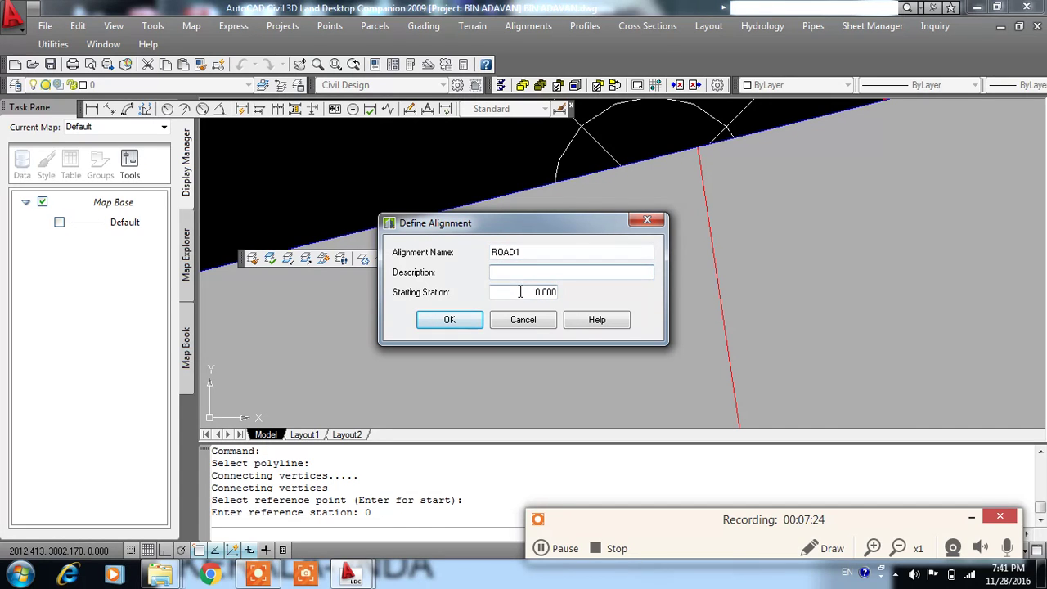
{"action": "left_click", "coordinate": [449, 320]}
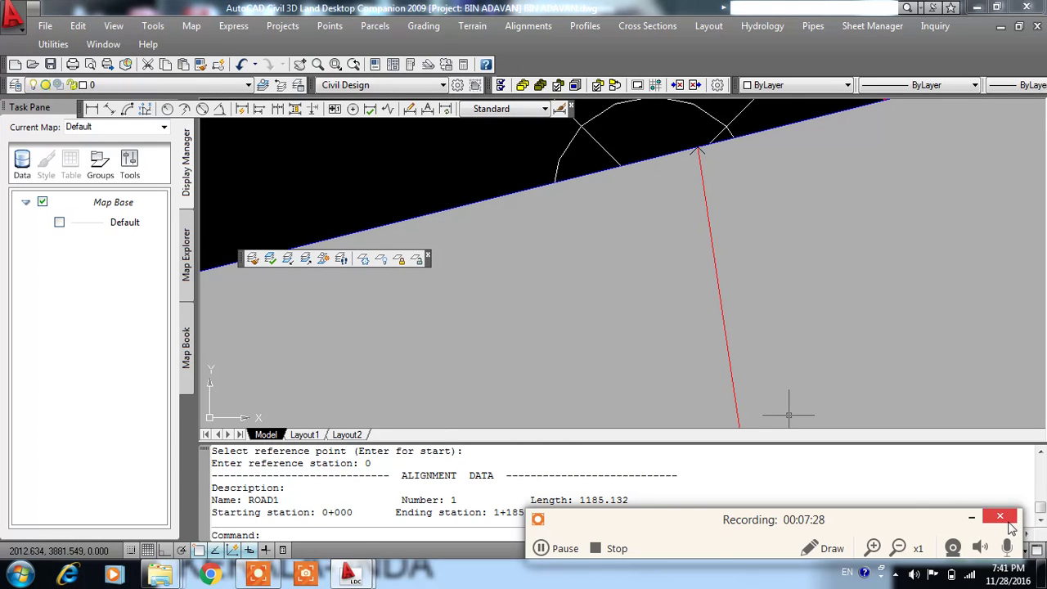
{"action": "scroll", "coordinate": [526, 201], "scroll_direction": "down", "scroll_amount": 3}
{"action": "scroll", "coordinate": [526, 200], "scroll_direction": "down", "scroll_amount": 2}
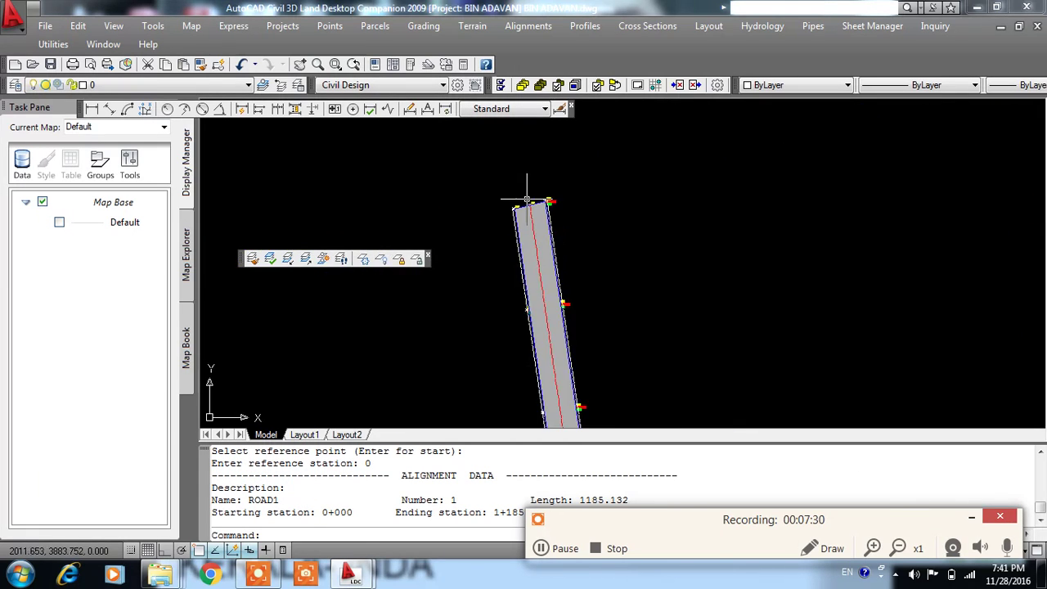
Step: Set the 5mm text style's height to 3 with the ST command
{"action": "type", "text": "ST"}
{"action": "key", "text": "Return"}
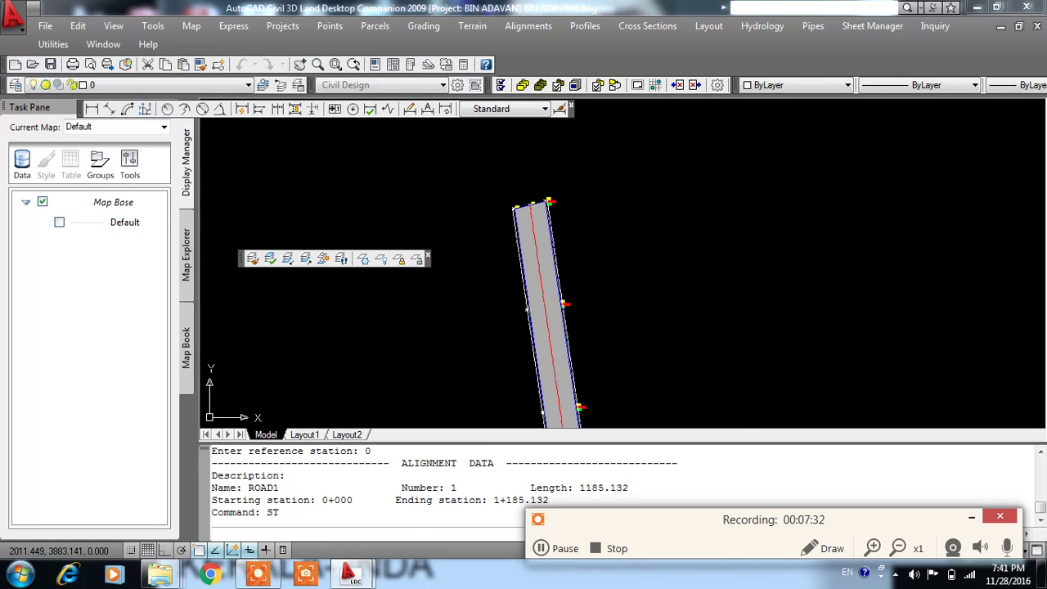
{"action": "left_click_drag", "start_coordinate": [626, 281], "coordinate": [589, 287]}
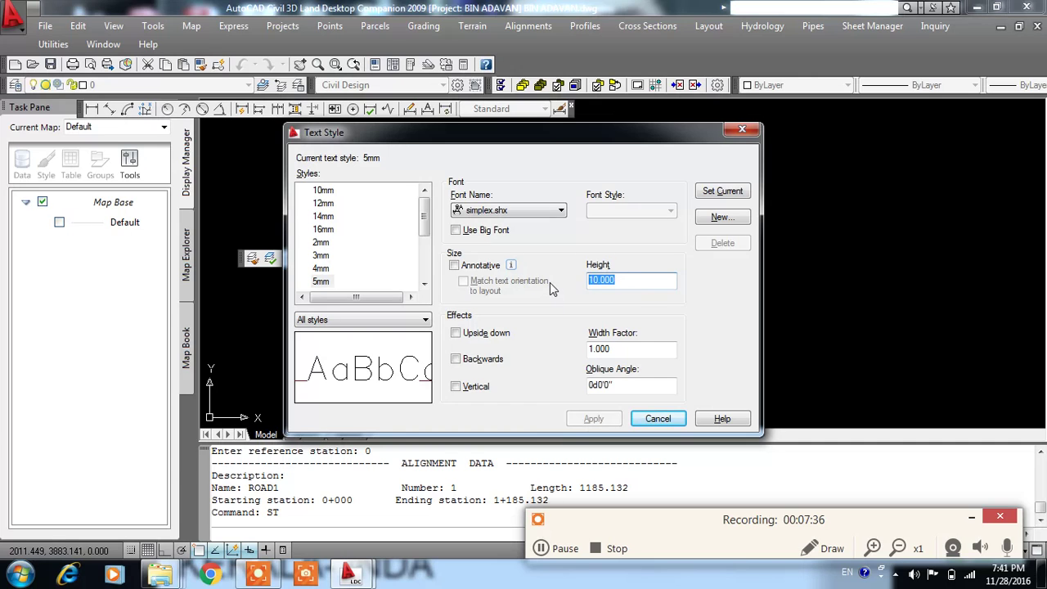
{"action": "type", "text": "3"}
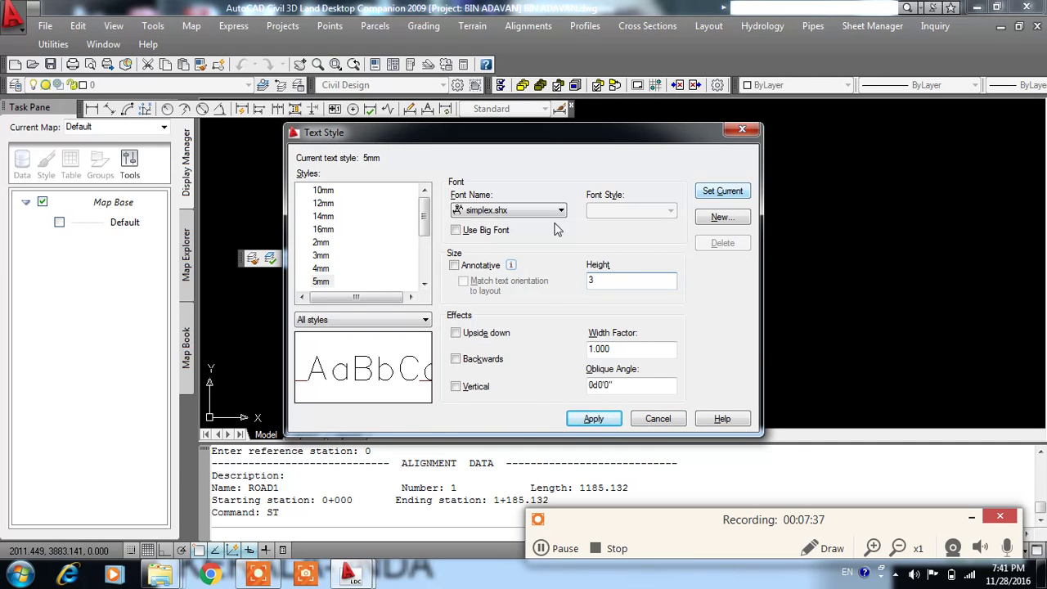
Step: Change the font to Verdana, make the 5mm style current and save the changes
{"action": "left_click", "coordinate": [560, 210]}
{"action": "scroll", "coordinate": [496, 270], "scroll_direction": "up", "scroll_amount": 2}
{"action": "scroll", "coordinate": [499, 253], "scroll_direction": "up", "scroll_amount": 1}
{"action": "left_click", "coordinate": [501, 245]}
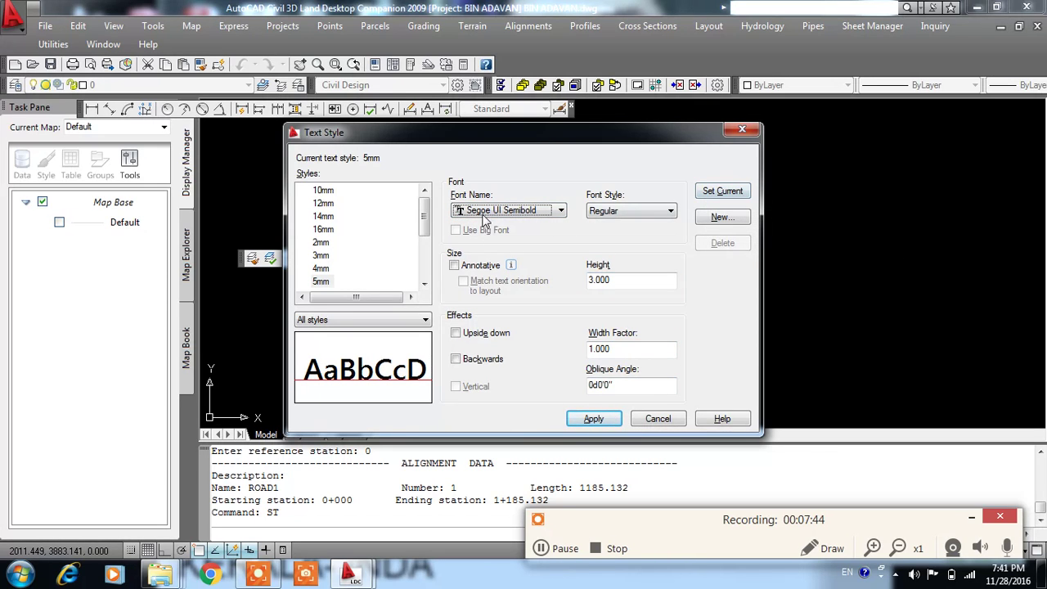
{"action": "left_click", "coordinate": [485, 213]}
{"action": "key", "text": "v"}
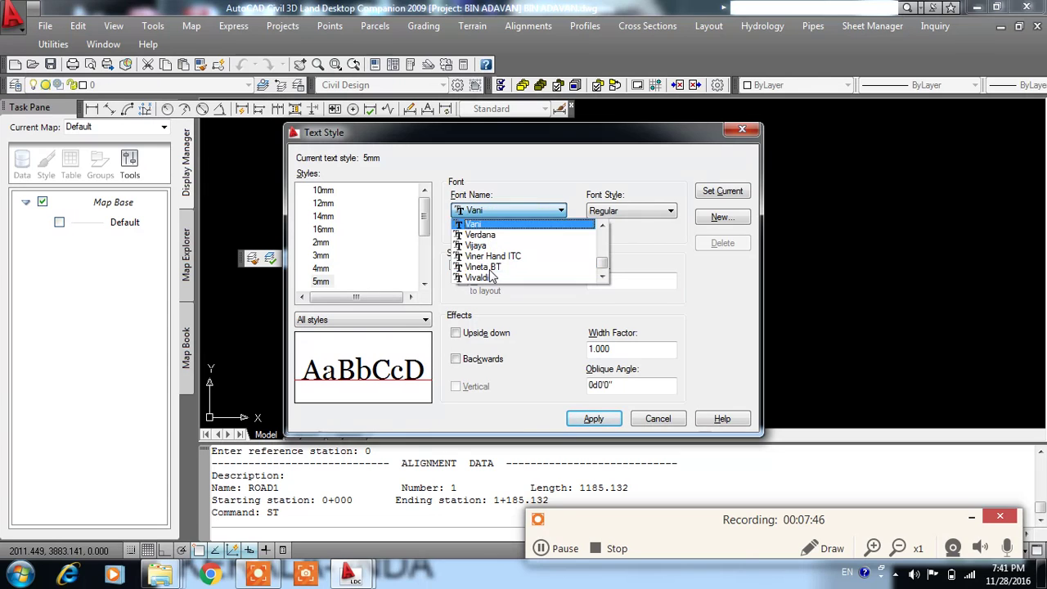
{"action": "left_click", "coordinate": [497, 236]}
{"action": "left_click", "coordinate": [721, 191]}
{"action": "left_click", "coordinate": [526, 321]}
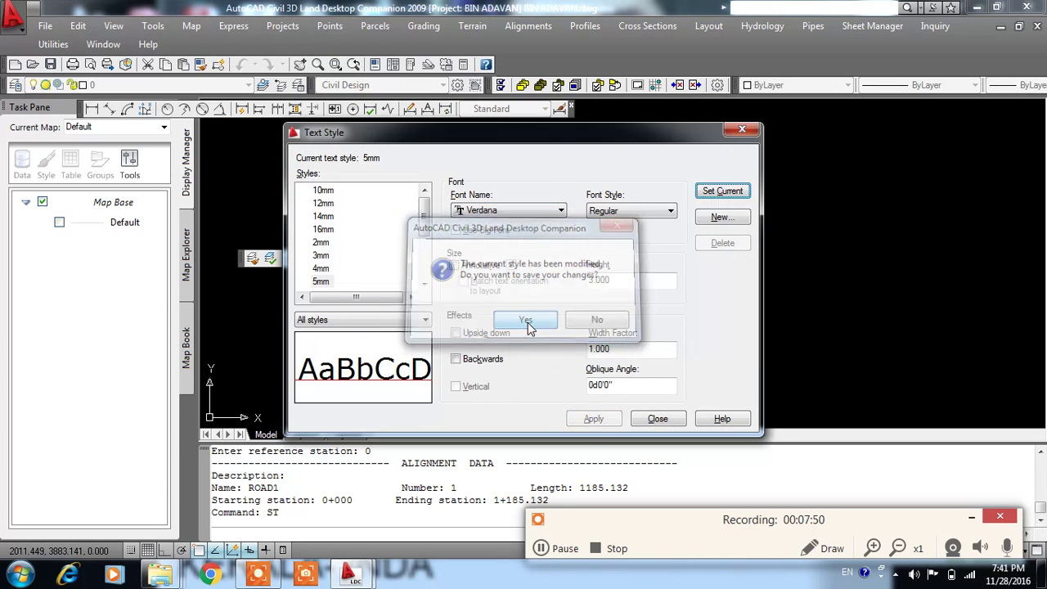
{"action": "left_click", "coordinate": [663, 418]}
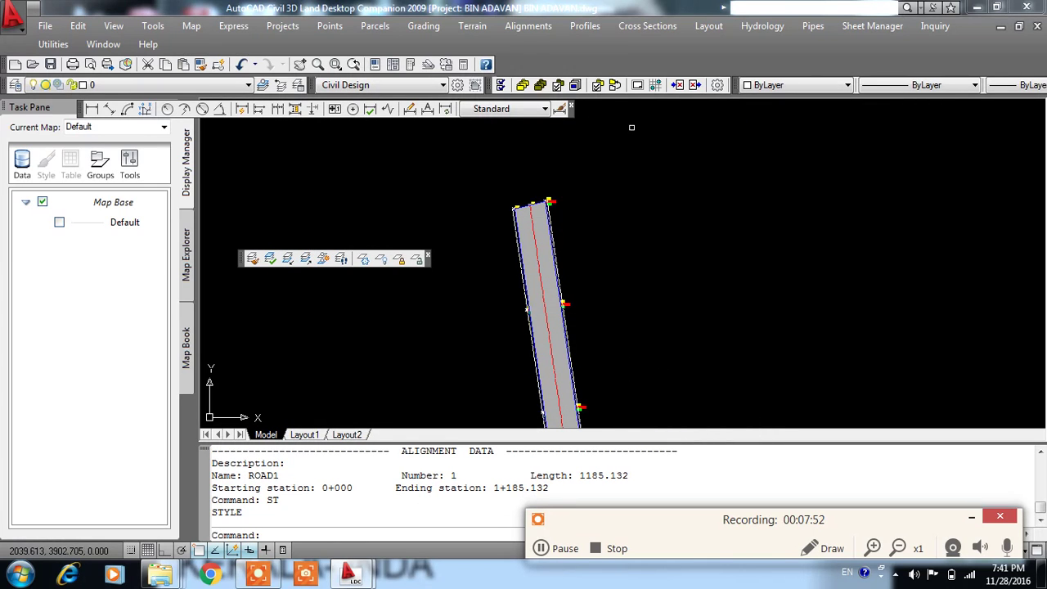
Step: In Station Label Settings, enter 25 as the station label increment and move to the tick increment
{"action": "left_click", "coordinate": [528, 26]}
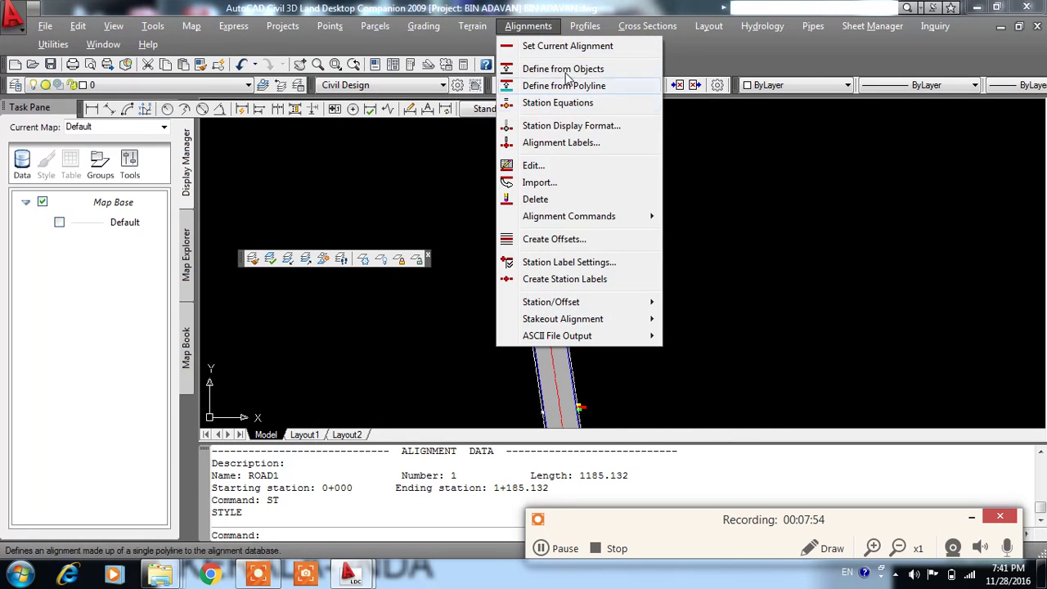
{"action": "left_click", "coordinate": [570, 263]}
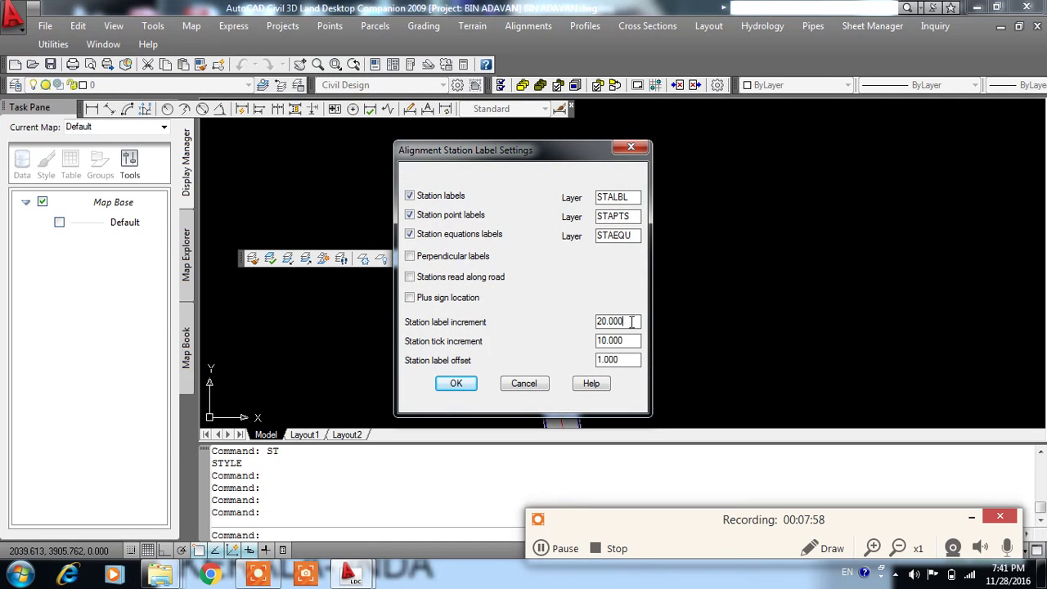
{"action": "type", "text": "25"}
{"action": "key", "text": "Tab"}
Step: Apply the 25-unit station settings, then review the Alignment Labels text abbreviations and close them
{"action": "left_click", "coordinate": [452, 383]}
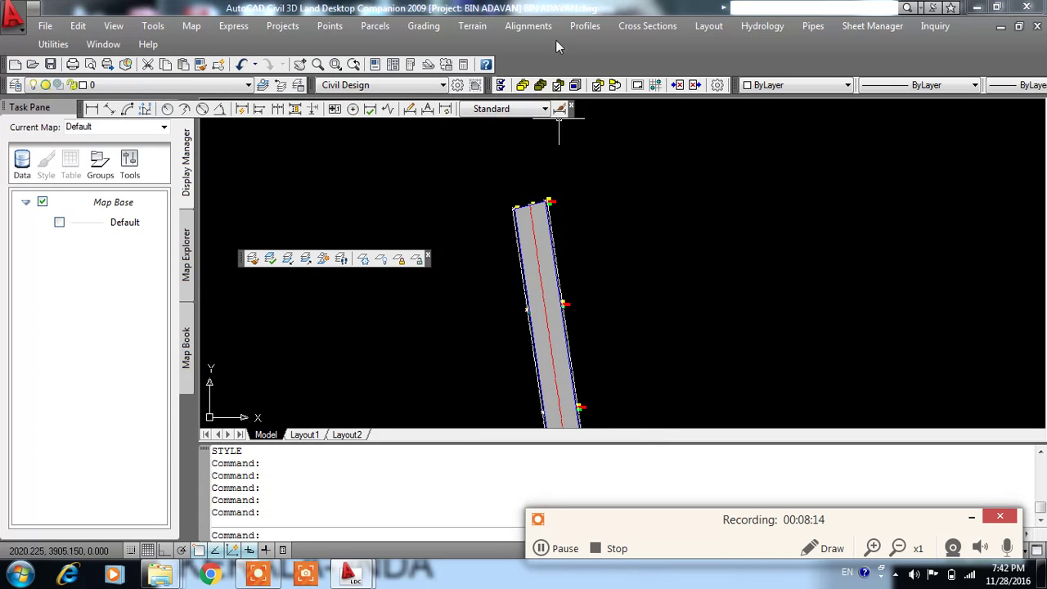
{"action": "left_click", "coordinate": [527, 25]}
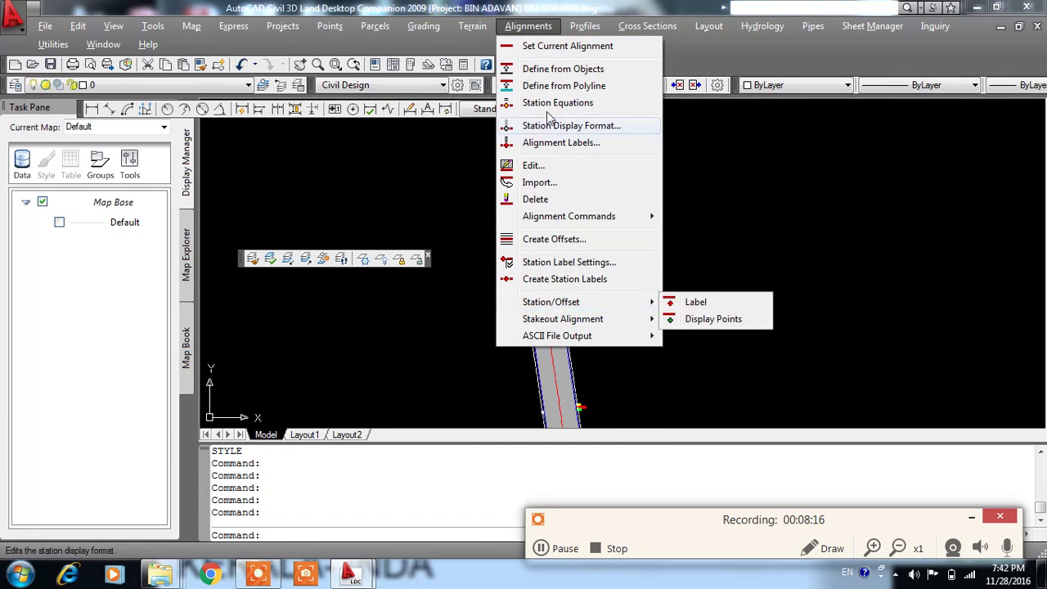
{"action": "left_click", "coordinate": [561, 142]}
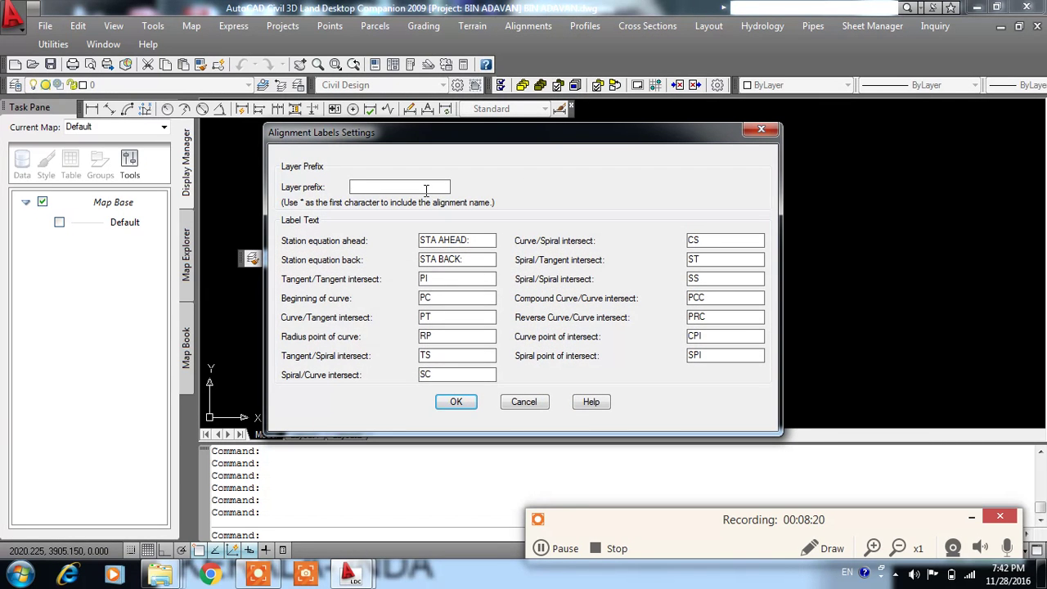
{"action": "left_click", "coordinate": [456, 403]}
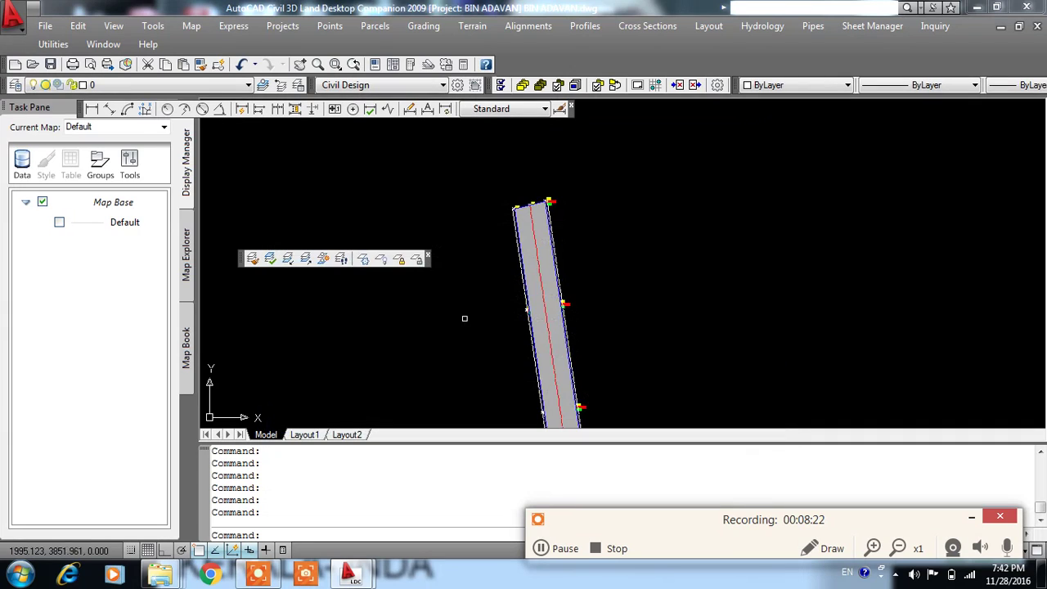
Step: Label ROAD1 stations 0 to 1185.132, deleting old stationing layers, and zoom to the 0+000 start
{"action": "left_click", "coordinate": [527, 26]}
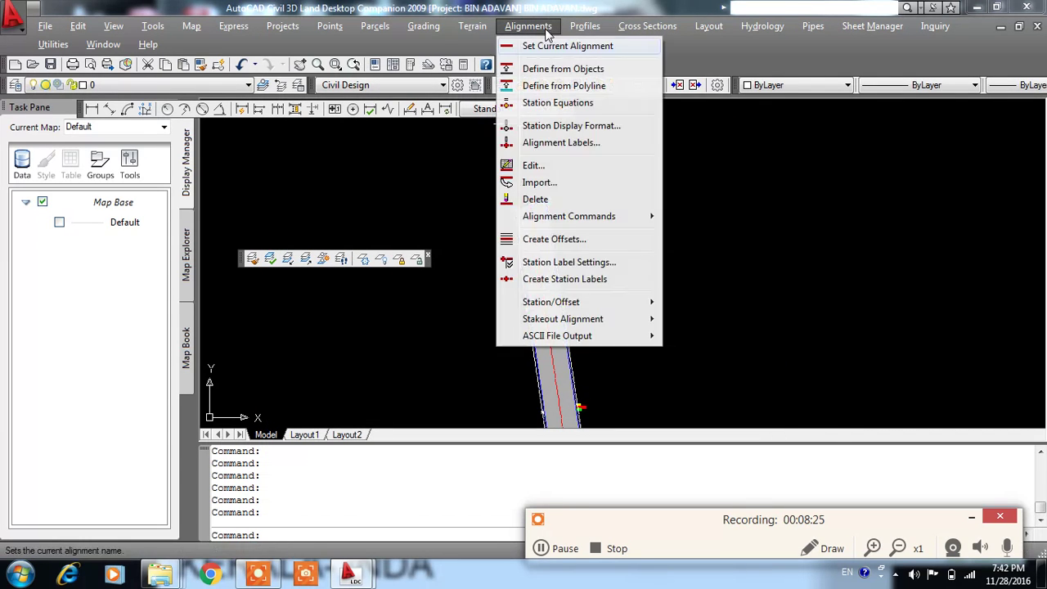
{"action": "left_click", "coordinate": [551, 280]}
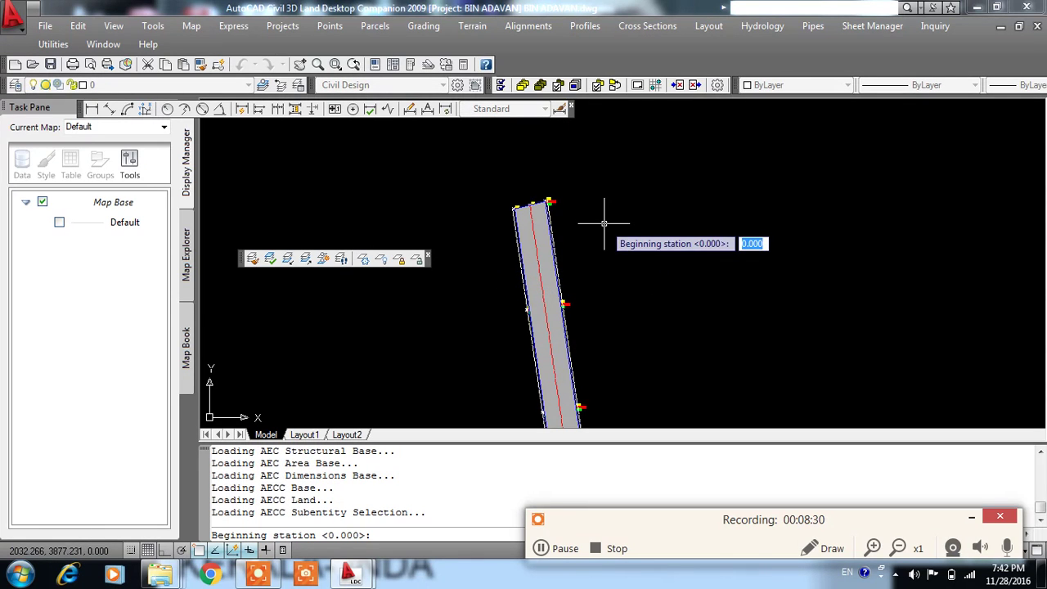
{"action": "key", "text": "Return"}
{"action": "key", "text": "Return"}
{"action": "type", "text": "Y"}
{"action": "key", "text": "Return"}
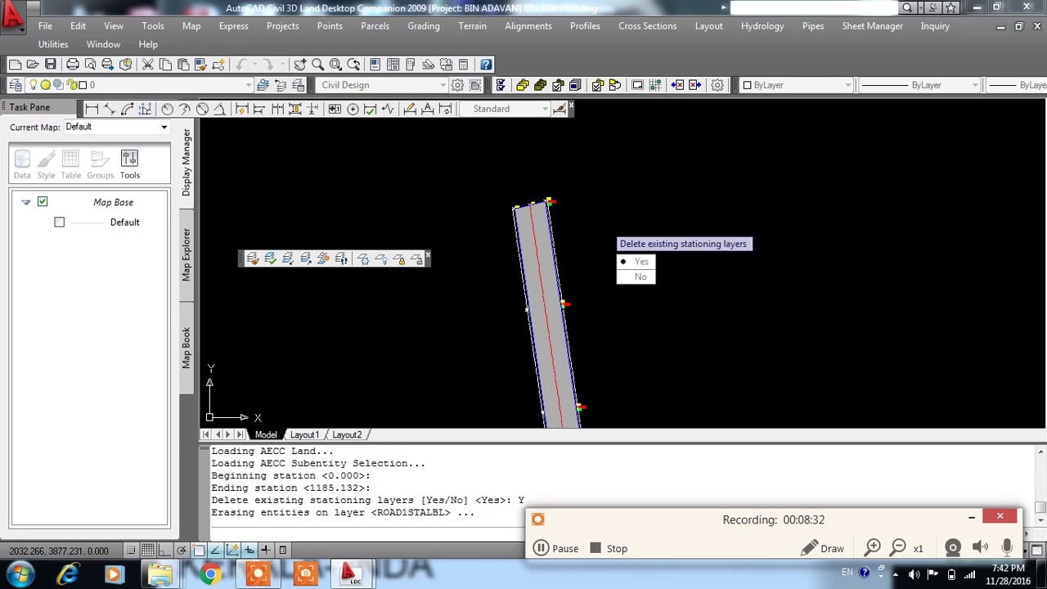
{"action": "scroll", "coordinate": [604, 223], "scroll_direction": "down", "scroll_amount": 2}
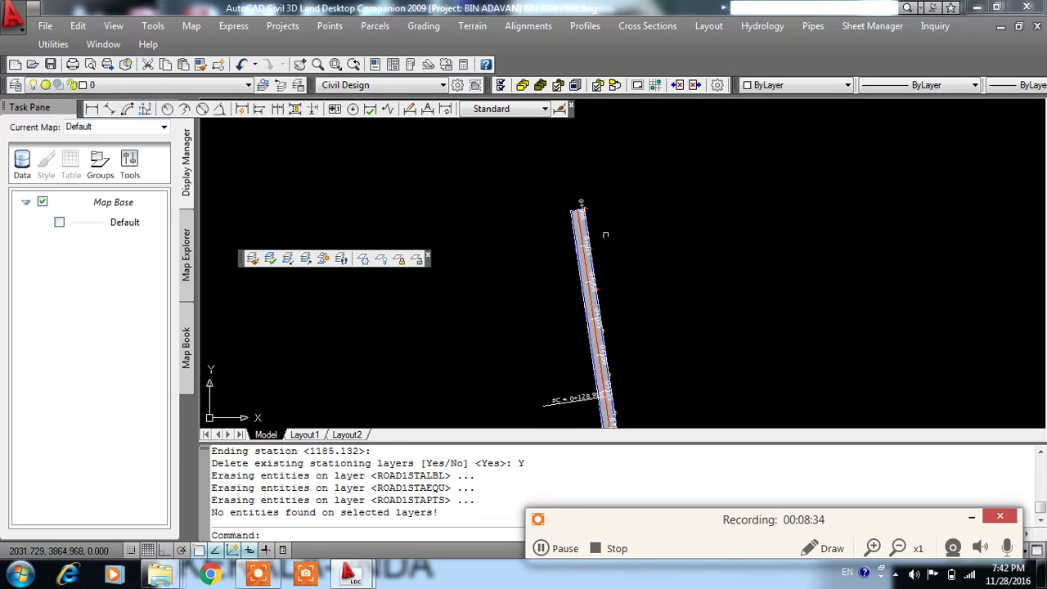
{"action": "scroll", "coordinate": [609, 270], "scroll_direction": "up", "scroll_amount": 3}
{"action": "scroll", "coordinate": [614, 294], "scroll_direction": "up", "scroll_amount": 3}
{"action": "scroll", "coordinate": [616, 304], "scroll_direction": "up", "scroll_amount": 2}
{"action": "mouse_move", "coordinate": [616, 304]}
{"action": "middle_mouse_down"}
{"action": "mouse_move", "coordinate": [545, 147]}
{"action": "mouse_move", "coordinate": [558, 251]}
{"action": "middle_mouse_up"}
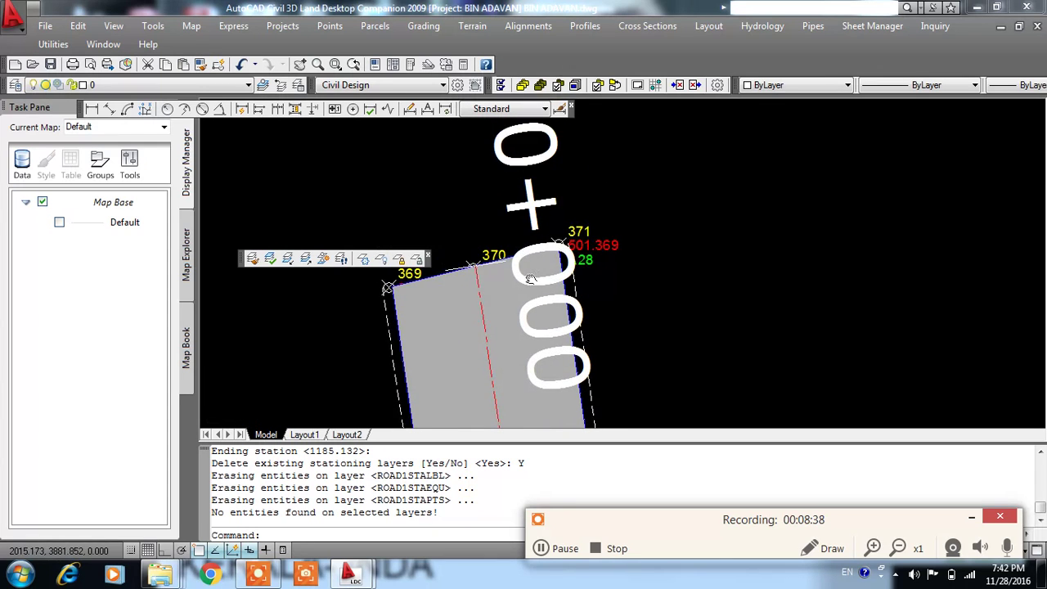
Step: Cancel the restarted labelling and re-confirm the station label settings
{"action": "left_click", "coordinate": [585, 25]}
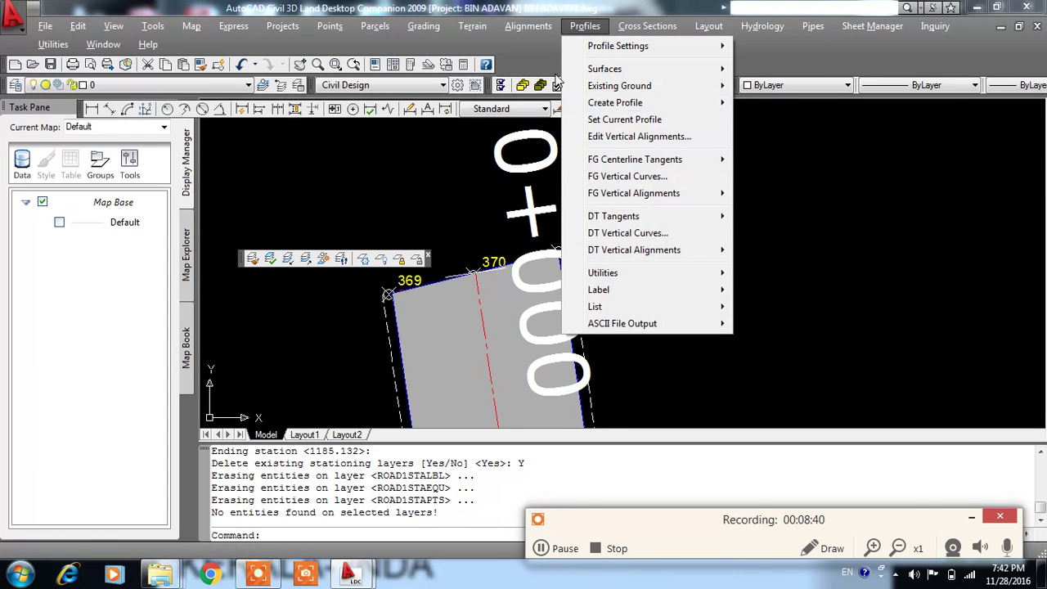
{"action": "left_click", "coordinate": [528, 26]}
{"action": "left_click", "coordinate": [570, 280]}
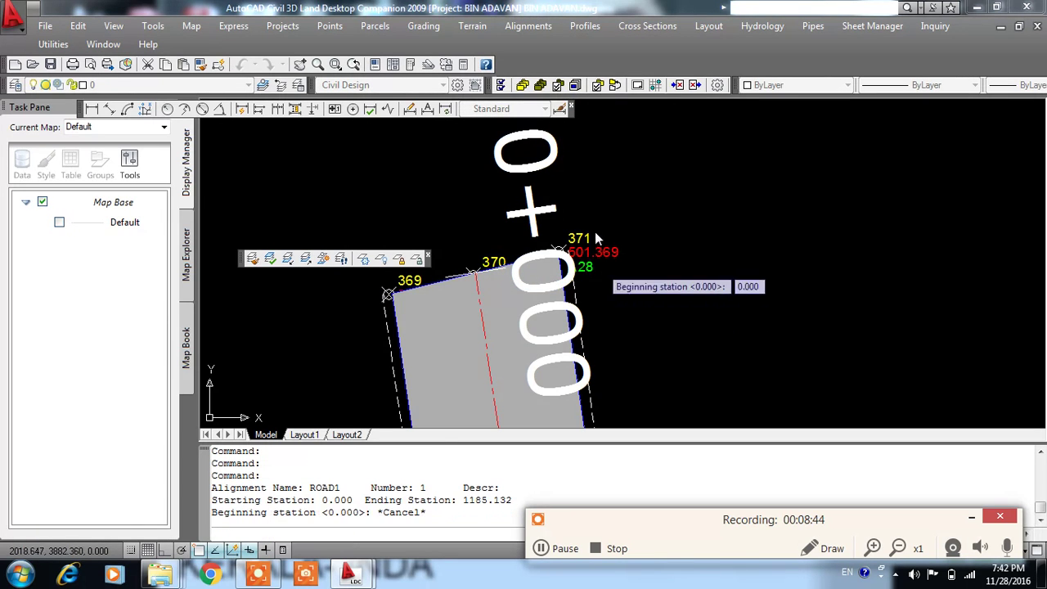
{"action": "key", "text": "Escape"}
{"action": "left_click", "coordinate": [528, 25]}
{"action": "left_click", "coordinate": [564, 264]}
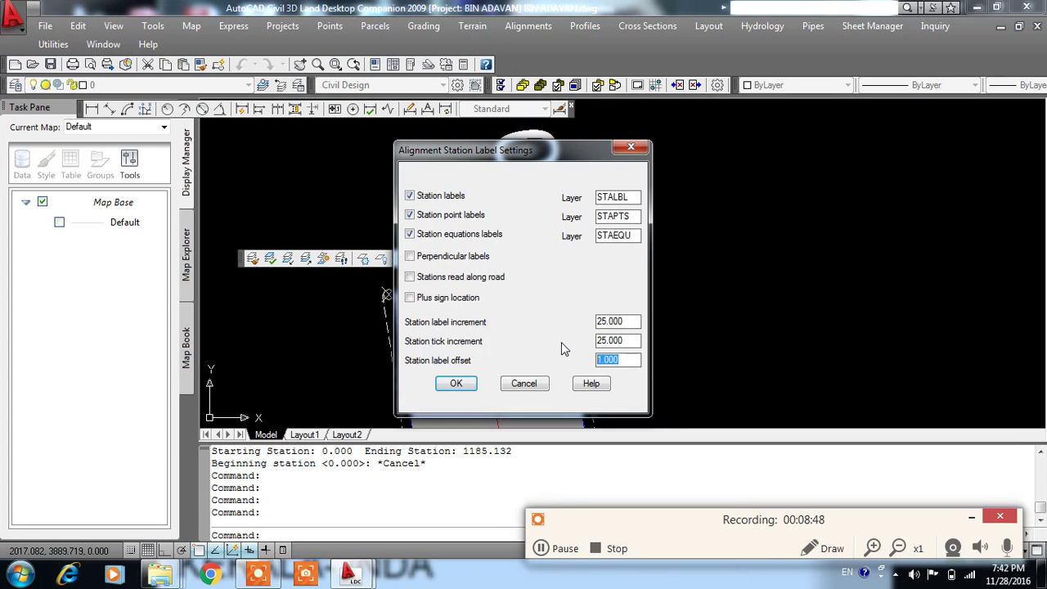
{"action": "left_click", "coordinate": [449, 383]}
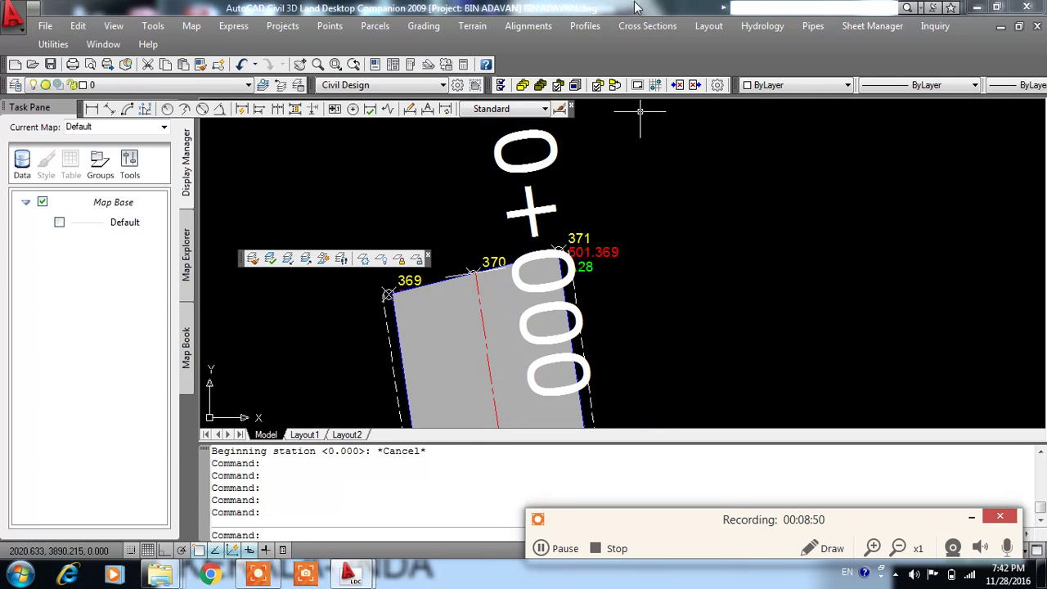
Step: Regenerate ROAD1 station labels with the default stations, answering Y to delete old layers, and view the start
{"action": "left_click", "coordinate": [527, 26]}
{"action": "left_click", "coordinate": [562, 278]}
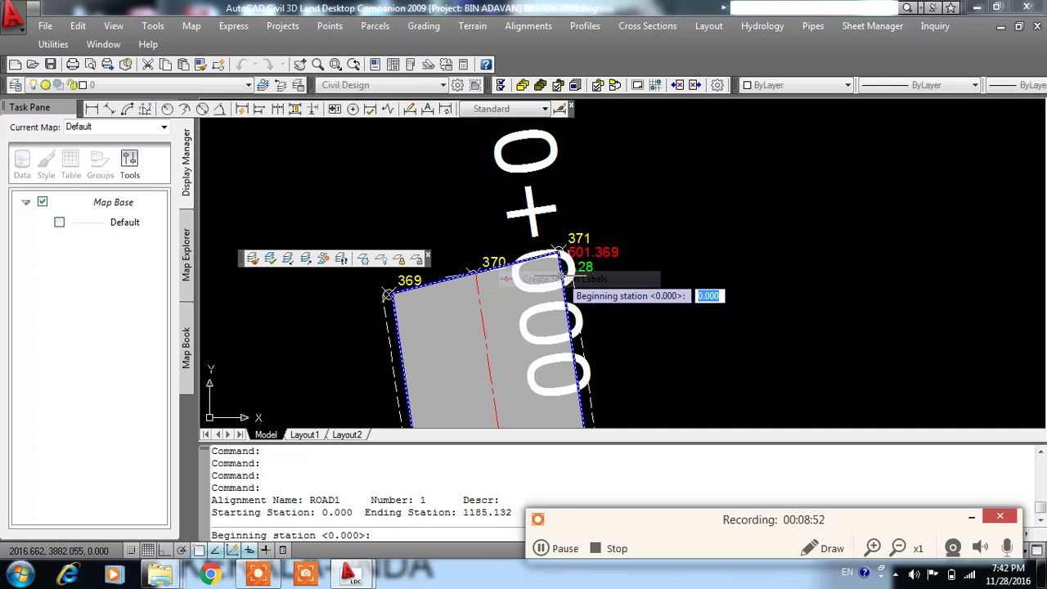
{"action": "key", "text": "Return"}
{"action": "key", "text": "Return"}
{"action": "type", "text": "Y"}
{"action": "key", "text": "Return"}
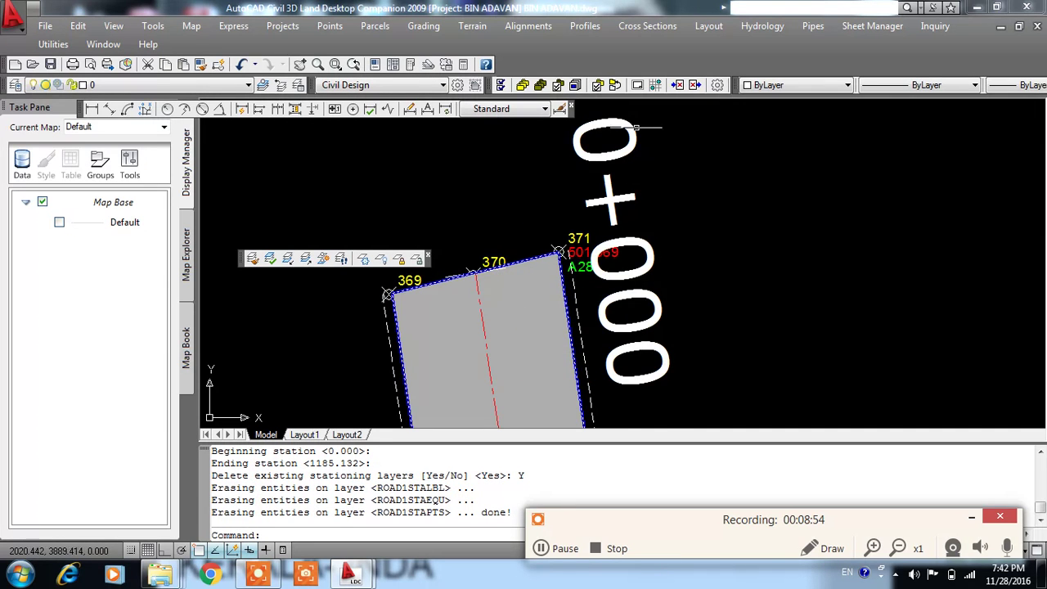
{"action": "scroll", "coordinate": [561, 279], "scroll_direction": "down", "scroll_amount": 5}
{"action": "scroll", "coordinate": [674, 249], "scroll_direction": "up", "scroll_amount": 2}
{"action": "scroll", "coordinate": [675, 249], "scroll_direction": "up", "scroll_amount": 2}
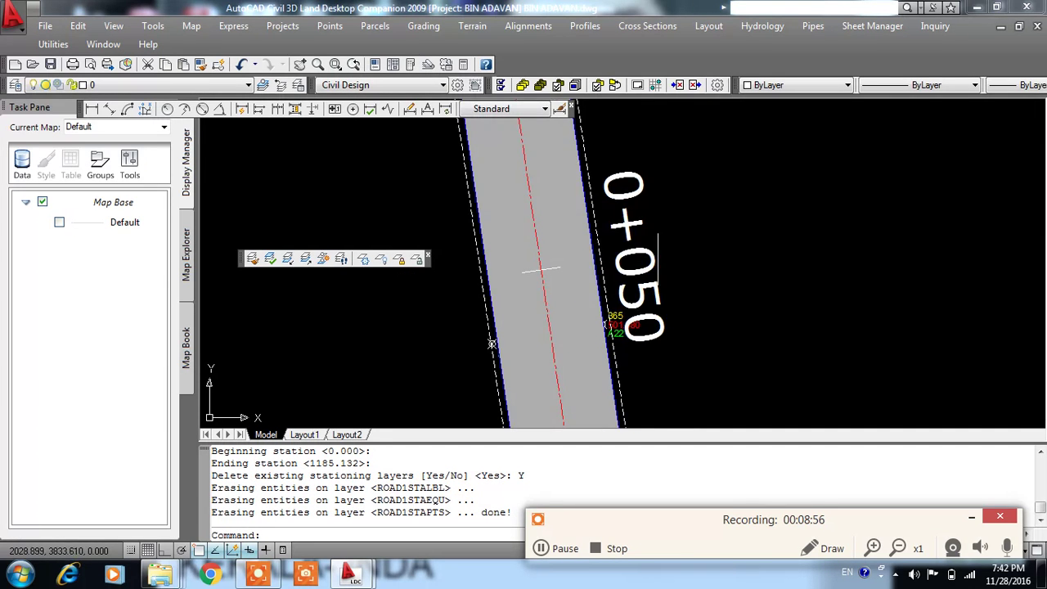
{"action": "scroll", "coordinate": [674, 250], "scroll_direction": "down", "scroll_amount": 4}
{"action": "scroll", "coordinate": [568, 228], "scroll_direction": "up", "scroll_amount": 2}
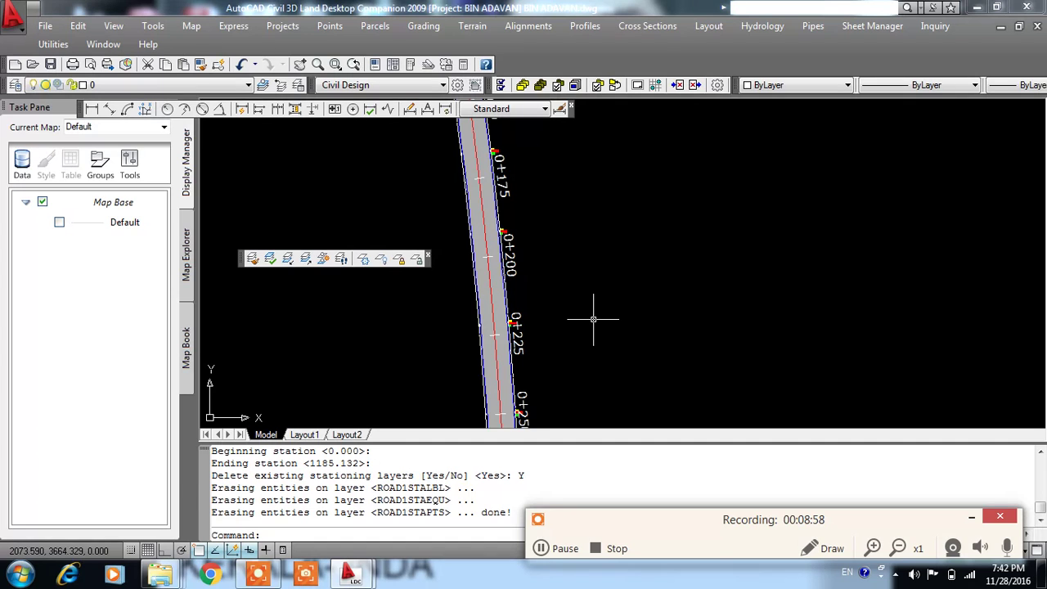
{"action": "scroll", "coordinate": [595, 316], "scroll_direction": "down", "scroll_amount": 2}
{"action": "scroll", "coordinate": [605, 305], "scroll_direction": "down", "scroll_amount": 2}
{"action": "scroll", "coordinate": [526, 276], "scroll_direction": "up", "scroll_amount": 3}
{"action": "scroll", "coordinate": [502, 272], "scroll_direction": "up", "scroll_amount": 2}
{"action": "middle_click_drag", "start_coordinate": [502, 272], "coordinate": [635, 208]}
{"action": "scroll", "coordinate": [635, 208], "scroll_direction": "down", "scroll_amount": 3}
{"action": "scroll", "coordinate": [580, 153], "scroll_direction": "up", "scroll_amount": 1}
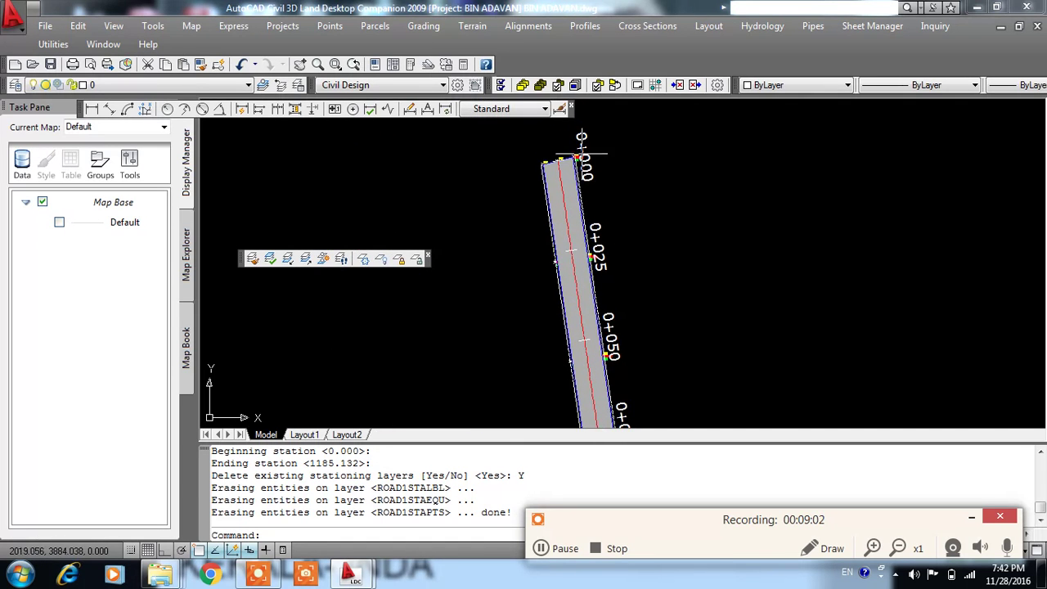
Step: Change the station label increment to 100 in Station Label Settings
{"action": "left_click", "coordinate": [593, 29]}
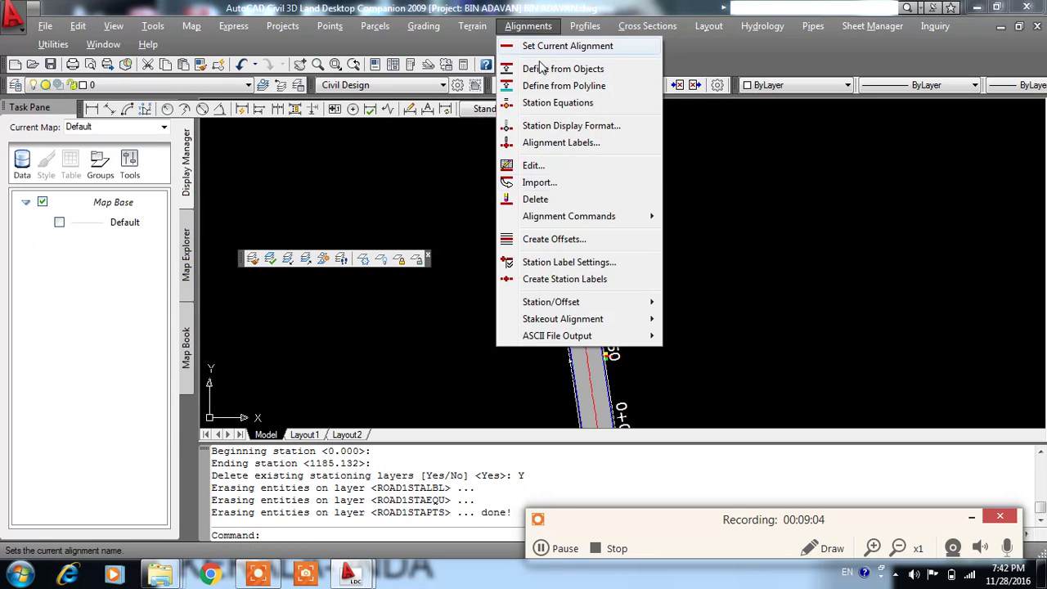
{"action": "left_click", "coordinate": [577, 262]}
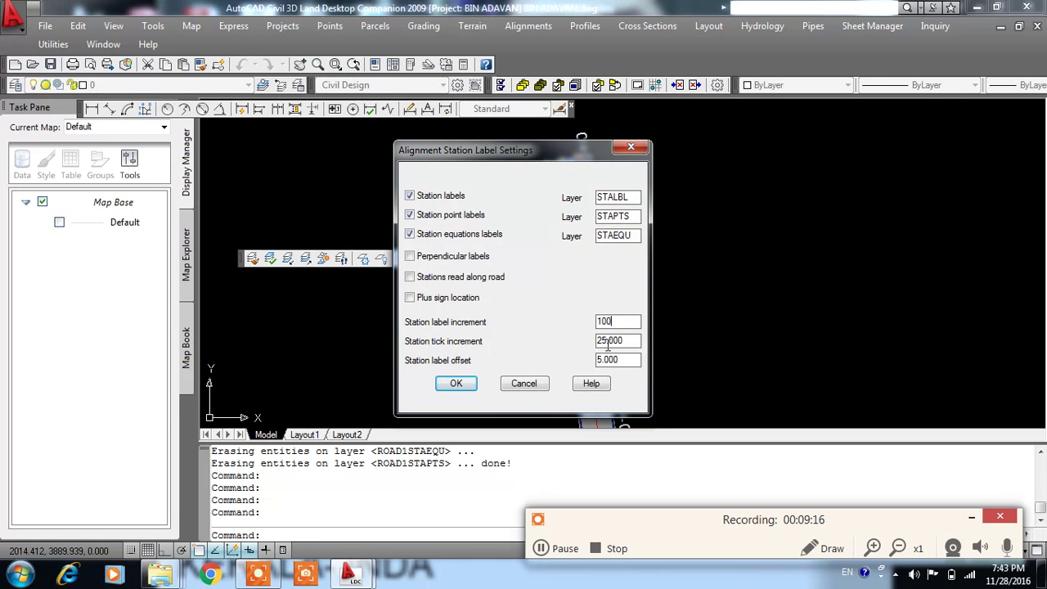
{"action": "left_click", "coordinate": [455, 383]}
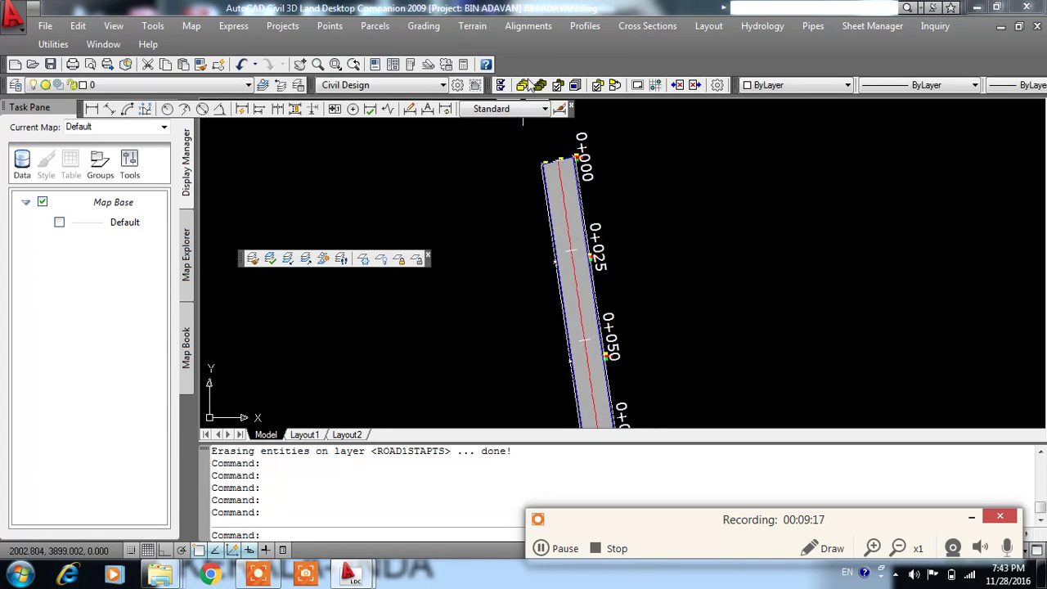
Step: Recreate ROAD1's station labels from the default beginning station and browse along the road
{"action": "left_click", "coordinate": [528, 26]}
{"action": "left_click", "coordinate": [558, 279]}
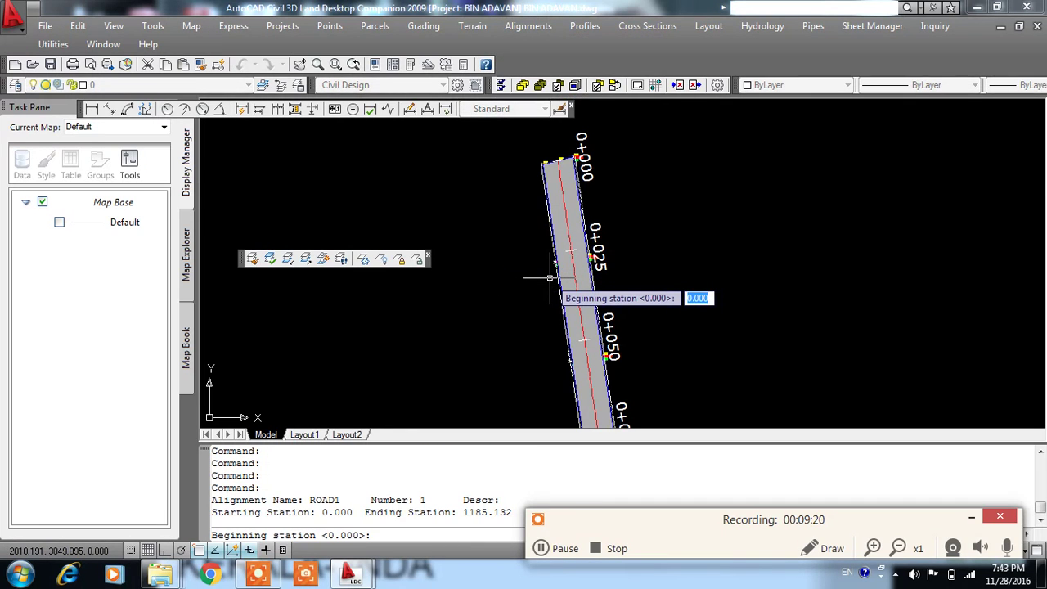
{"action": "key", "text": "Return"}
{"action": "key", "text": "Return"}
{"action": "key", "text": "Return"}
{"action": "middle_click_drag", "start_coordinate": [545, 276], "coordinate": [603, 140]}
{"action": "middle_click_drag", "start_coordinate": [630, 376], "coordinate": [632, 229]}
{"action": "scroll", "coordinate": [626, 234], "scroll_direction": "down", "scroll_amount": 5}
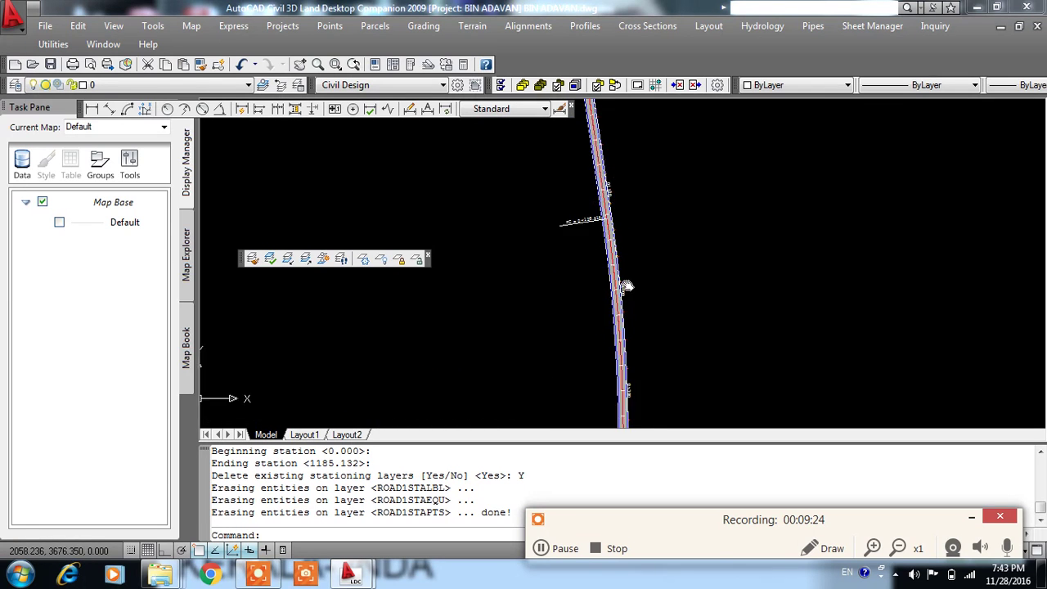
{"action": "scroll", "coordinate": [626, 327], "scroll_direction": "up", "scroll_amount": 2}
{"action": "scroll", "coordinate": [626, 327], "scroll_direction": "up", "scroll_amount": 2}
{"action": "scroll", "coordinate": [659, 297], "scroll_direction": "down", "scroll_amount": 2}
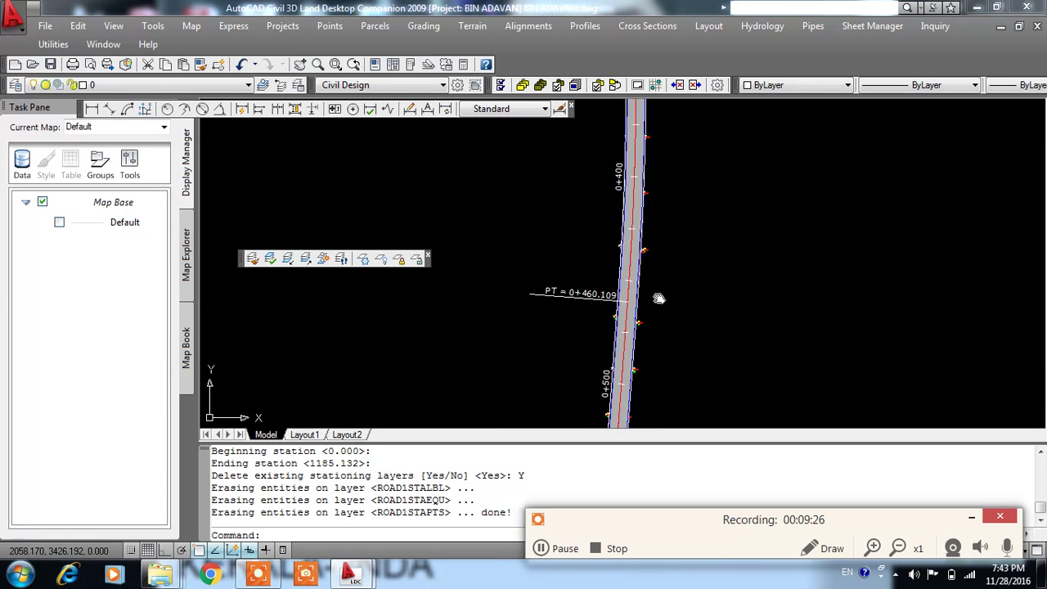
{"action": "scroll", "coordinate": [654, 323], "scroll_direction": "down", "scroll_amount": 2}
{"action": "scroll", "coordinate": [626, 315], "scroll_direction": "down", "scroll_amount": 2}
{"action": "scroll", "coordinate": [626, 311], "scroll_direction": "up", "scroll_amount": 2}
{"action": "scroll", "coordinate": [649, 317], "scroll_direction": "up", "scroll_amount": 3}
{"action": "scroll", "coordinate": [649, 317], "scroll_direction": "up", "scroll_amount": 2}
{"action": "scroll", "coordinate": [603, 339], "scroll_direction": "down", "scroll_amount": 3}
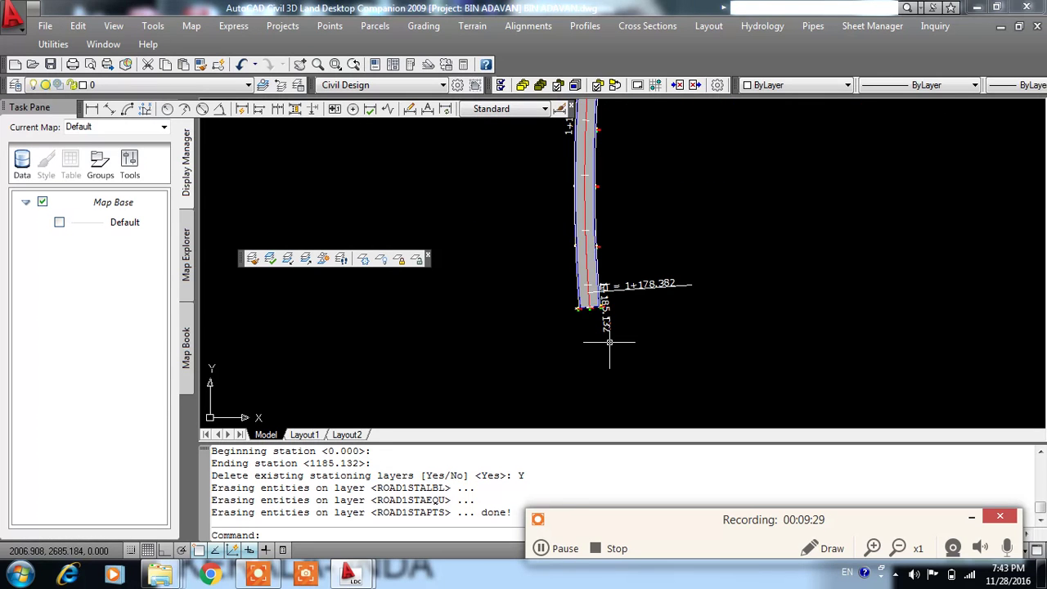
Step: Save the drawing and bring ROAD1's end with PT = 1+178.382 and 1+185.132 into view
{"action": "left_click", "coordinate": [50, 65]}
{"action": "scroll", "coordinate": [693, 321], "scroll_direction": "down", "scroll_amount": 5}
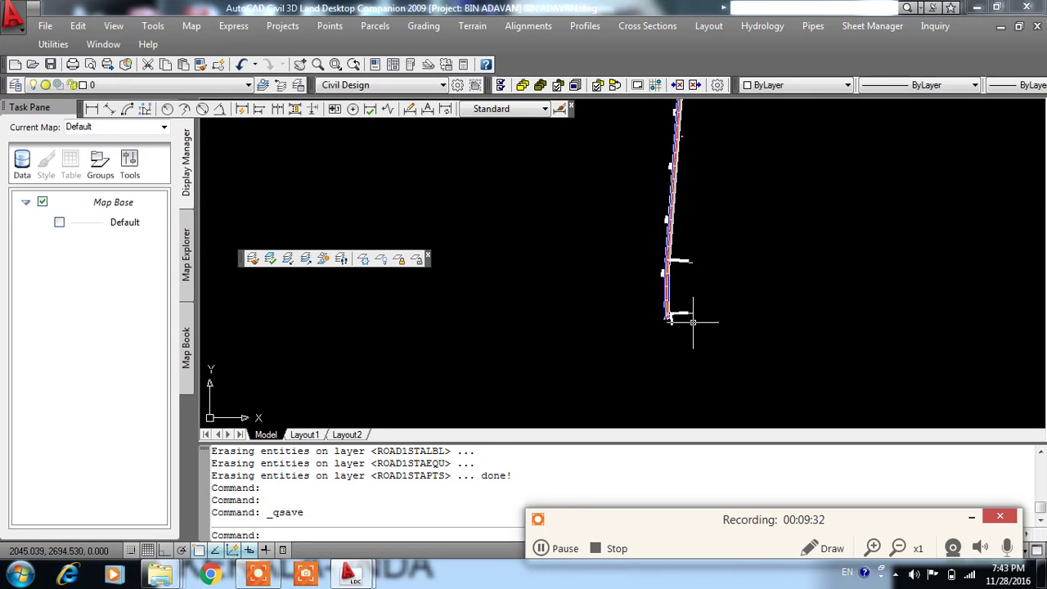
{"action": "scroll", "coordinate": [715, 213], "scroll_direction": "up", "scroll_amount": 2}
{"action": "scroll", "coordinate": [682, 218], "scroll_direction": "up", "scroll_amount": 2}
{"action": "scroll", "coordinate": [682, 206], "scroll_direction": "up", "scroll_amount": 2}
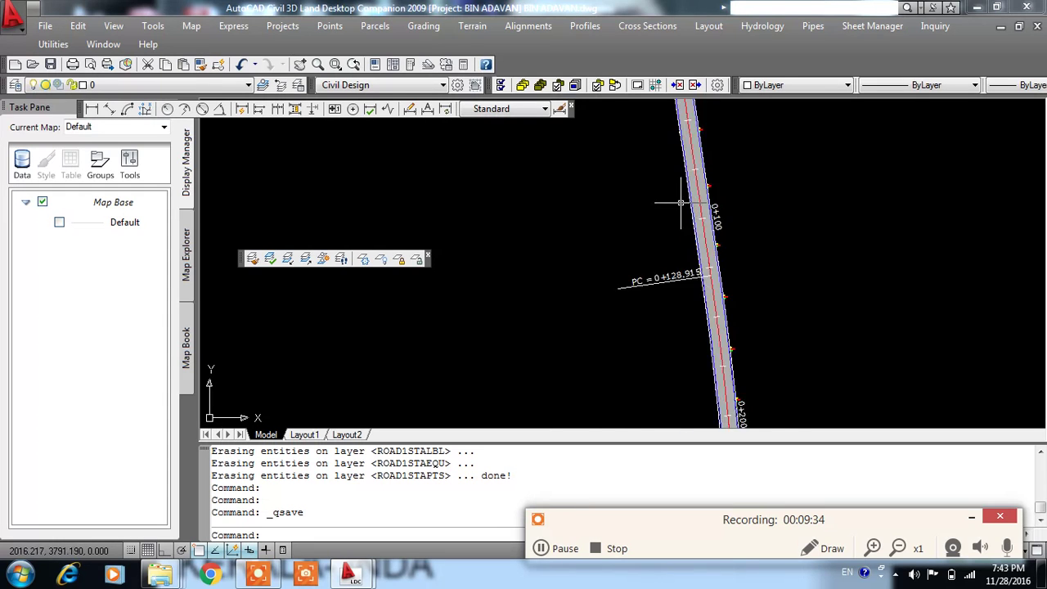
{"action": "scroll", "coordinate": [682, 205], "scroll_direction": "up", "scroll_amount": 2}
{"action": "scroll", "coordinate": [720, 297], "scroll_direction": "up", "scroll_amount": 2}
{"action": "scroll", "coordinate": [630, 224], "scroll_direction": "up", "scroll_amount": 2}
{"action": "scroll", "coordinate": [619, 227], "scroll_direction": "up", "scroll_amount": 2}
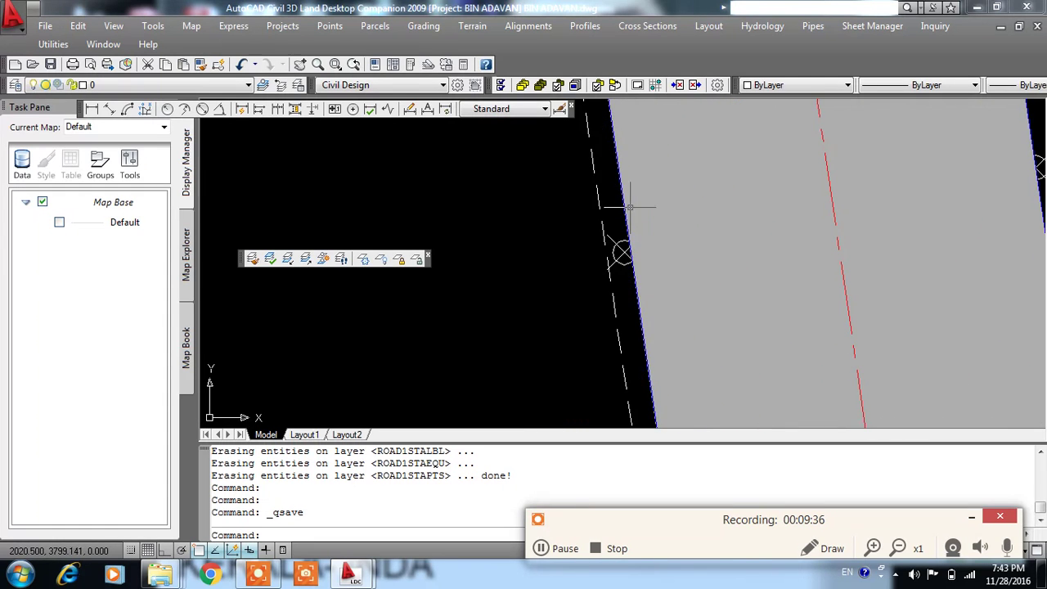
{"action": "scroll", "coordinate": [613, 228], "scroll_direction": "down", "scroll_amount": 2}
{"action": "scroll", "coordinate": [661, 226], "scroll_direction": "down", "scroll_amount": 2}
{"action": "scroll", "coordinate": [676, 175], "scroll_direction": "down", "scroll_amount": 2}
{"action": "mouse_move", "coordinate": [676, 175]}
{"action": "middle_mouse_down"}
{"action": "mouse_move", "coordinate": [687, 274]}
{"action": "mouse_move", "coordinate": [684, 175]}
{"action": "middle_mouse_up"}
{"action": "scroll", "coordinate": [609, 356], "scroll_direction": "up", "scroll_amount": 2}
{"action": "scroll", "coordinate": [603, 339], "scroll_direction": "up", "scroll_amount": 2}
{"action": "scroll", "coordinate": [539, 317], "scroll_direction": "up", "scroll_amount": 2}
{"action": "scroll", "coordinate": [539, 317], "scroll_direction": "up", "scroll_amount": 3}
Step: Start a polyline (PL) near ROAD1's end and place the first vertices beside the road
{"action": "type", "text": "pl"}
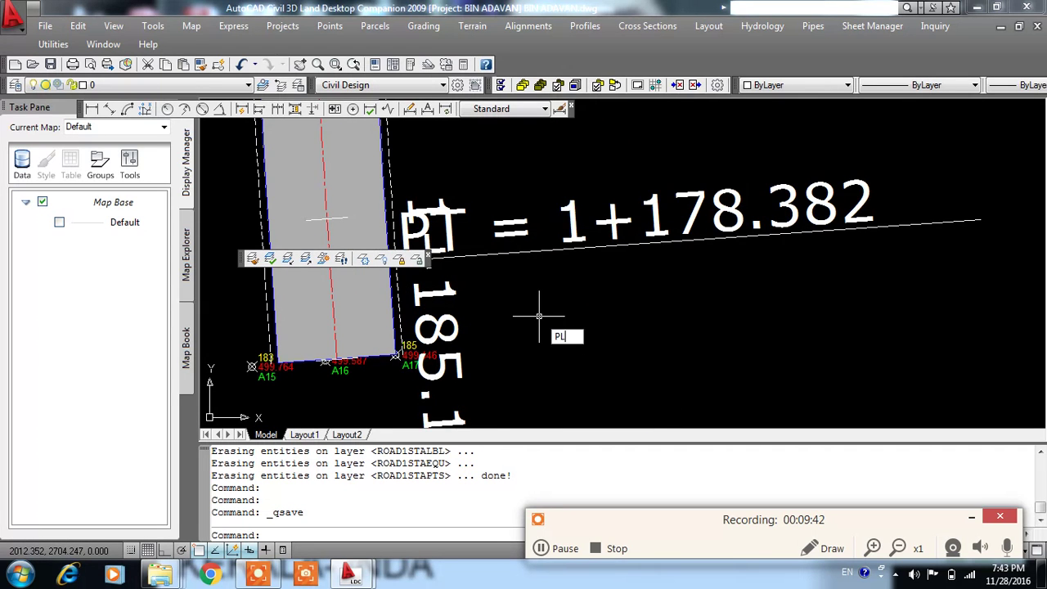
{"action": "key", "text": "Return"}
{"action": "scroll", "coordinate": [542, 315], "scroll_direction": "down", "scroll_amount": 5}
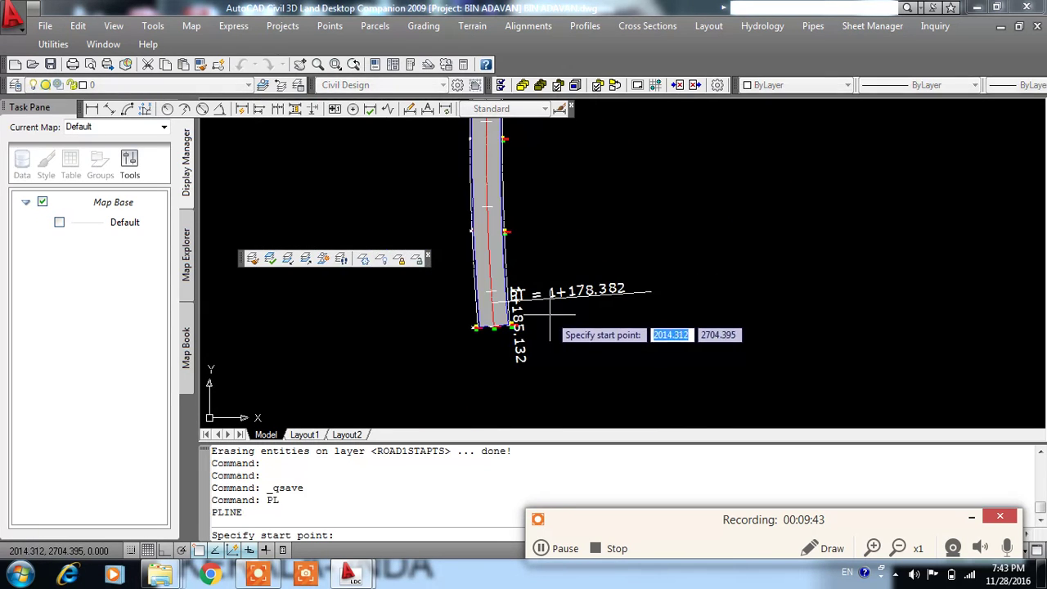
{"action": "left_click", "coordinate": [435, 335]}
{"action": "left_click", "coordinate": [550, 334]}
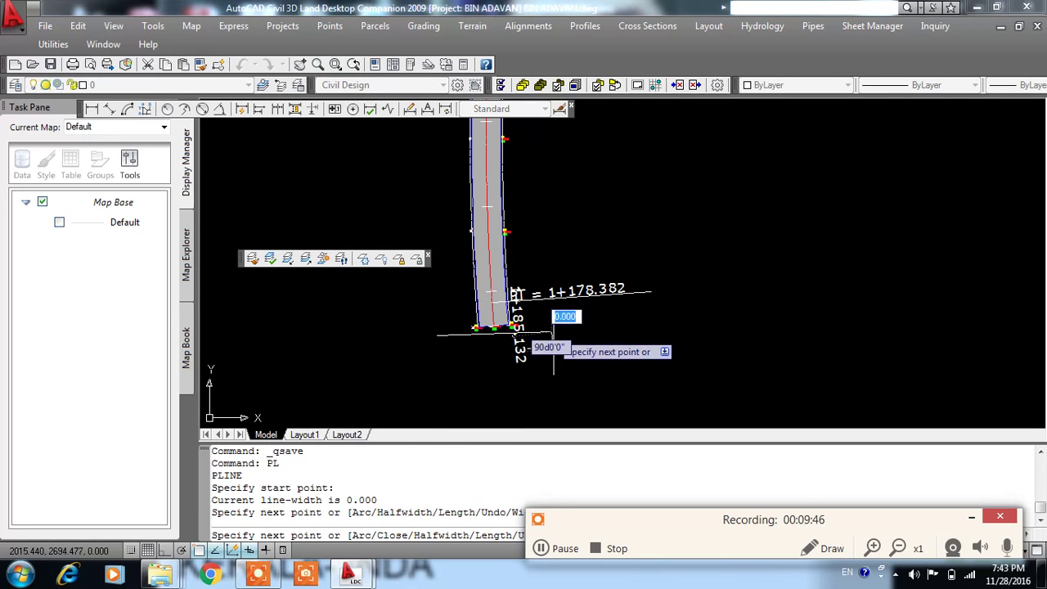
{"action": "scroll", "coordinate": [523, 367], "scroll_direction": "down", "scroll_amount": 3}
{"action": "scroll", "coordinate": [543, 301], "scroll_direction": "up", "scroll_amount": 3}
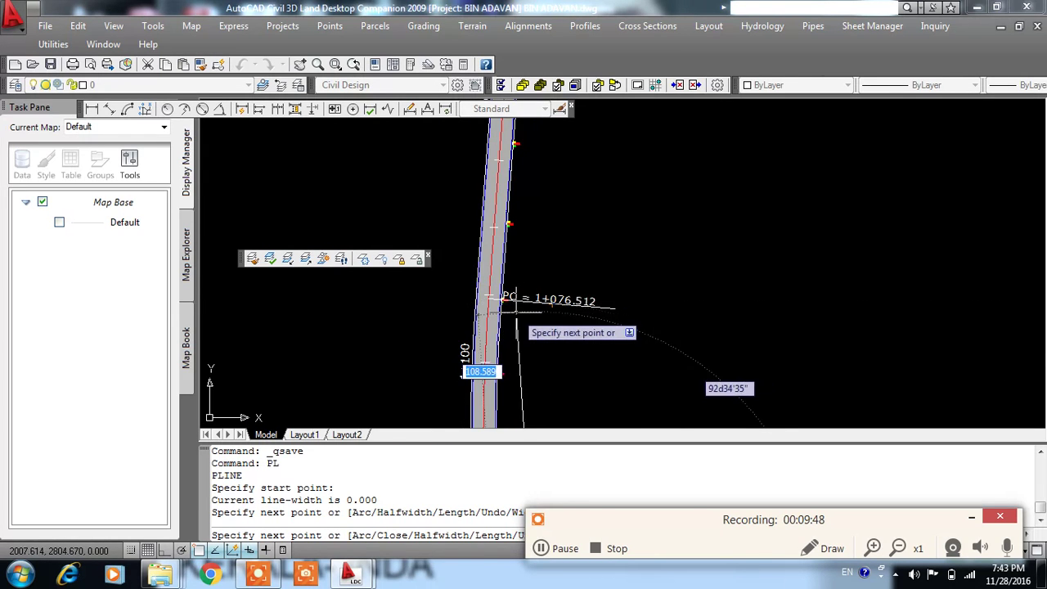
{"action": "left_click", "coordinate": [523, 309]}
Step: Continue the polyline up along the road edge, then undo the last vertex with U
{"action": "middle_click_drag", "start_coordinate": [568, 218], "coordinate": [532, 368]}
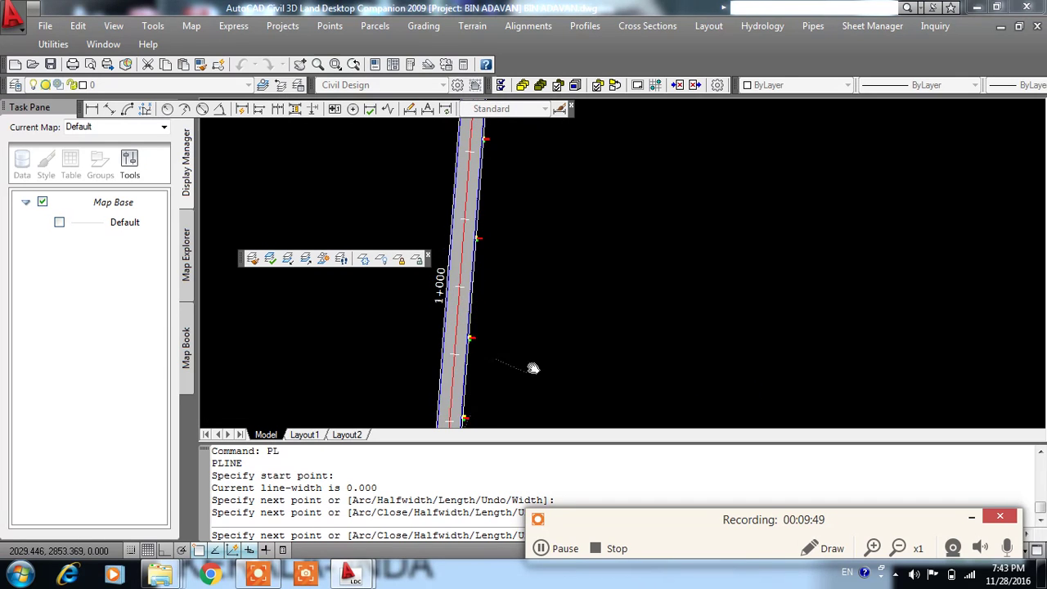
{"action": "left_click", "coordinate": [493, 220]}
{"action": "middle_click_drag", "start_coordinate": [538, 180], "coordinate": [524, 303]}
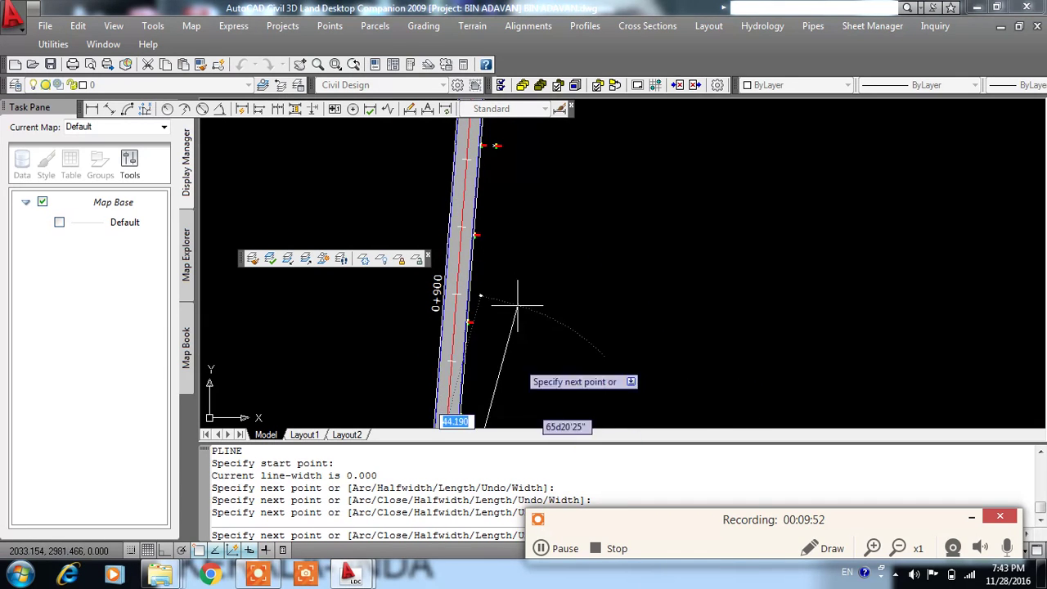
{"action": "scroll", "coordinate": [495, 164], "scroll_direction": "up", "scroll_amount": 2}
{"action": "left_click", "coordinate": [494, 164]}
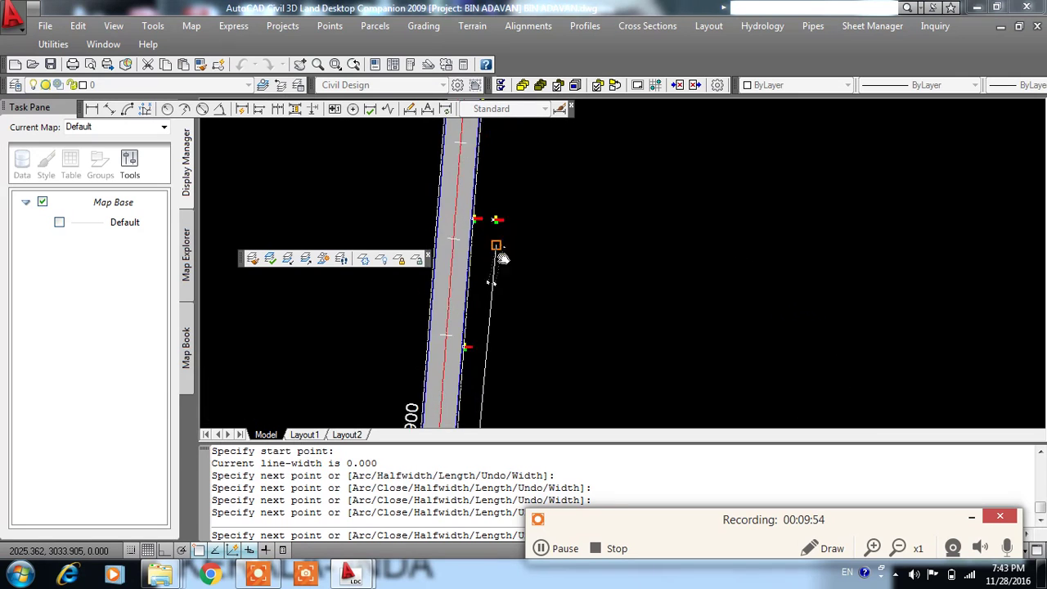
{"action": "scroll", "coordinate": [482, 245], "scroll_direction": "up", "scroll_amount": 5}
{"action": "scroll", "coordinate": [518, 287], "scroll_direction": "down", "scroll_amount": 5}
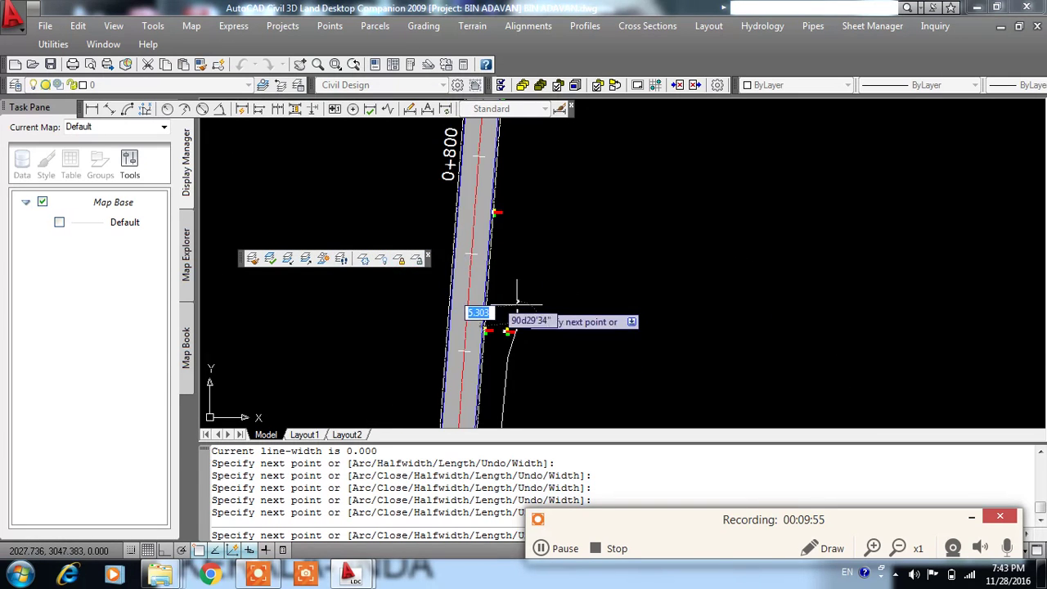
{"action": "scroll", "coordinate": [483, 360], "scroll_direction": "up", "scroll_amount": 6}
{"action": "type", "text": "u"}
{"action": "key", "text": "Return"}
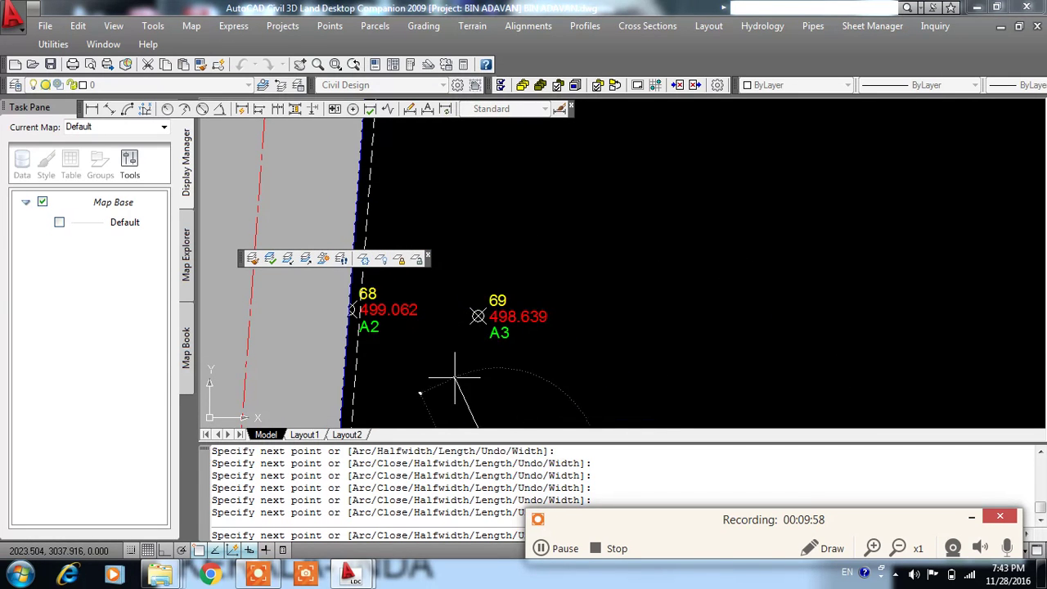